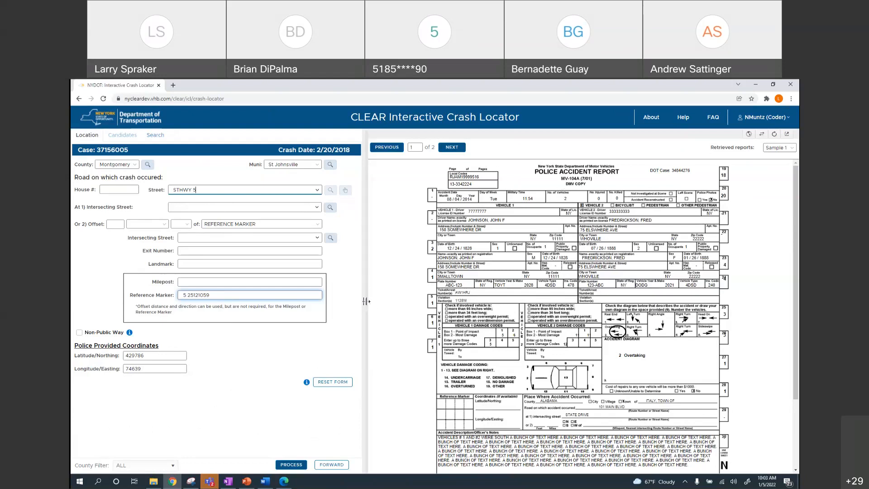
left_click_drag(366, 300, 431, 306)
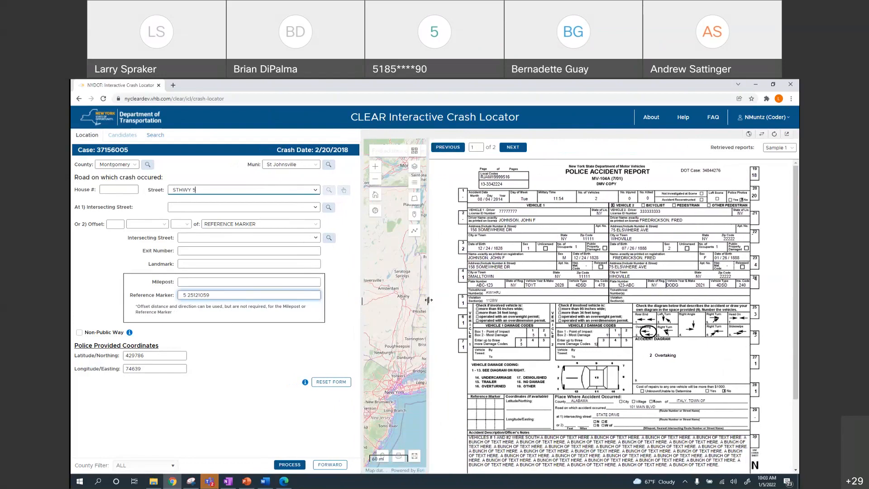
left_click_drag(426, 300, 364, 302)
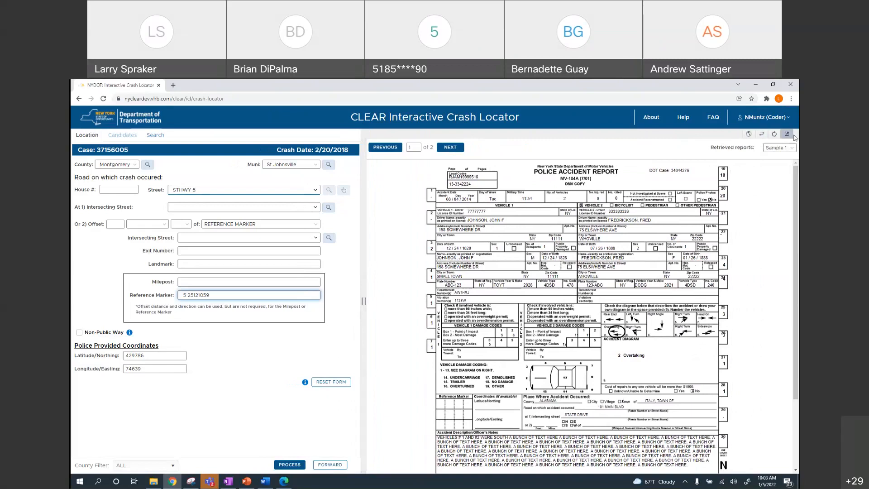
left_click(749, 134)
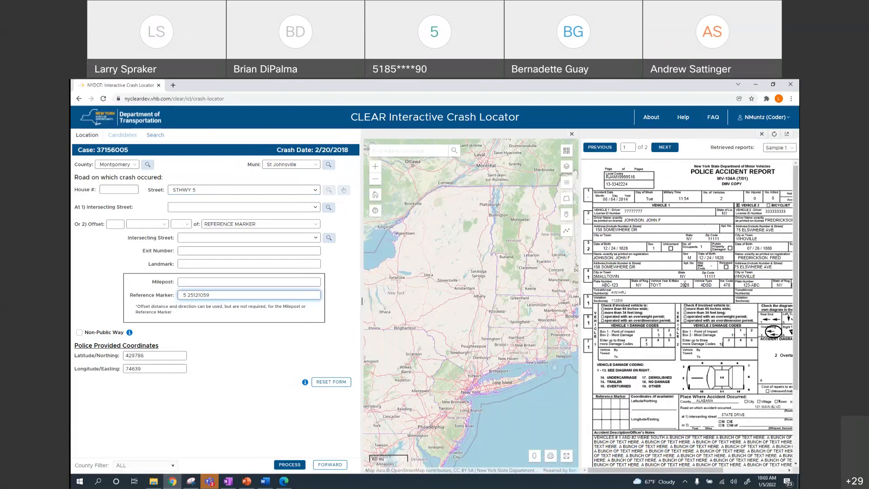
mouse_move(575, 300)
left_mouse_down()
mouse_move(489, 301)
mouse_move(564, 301)
left_mouse_up()
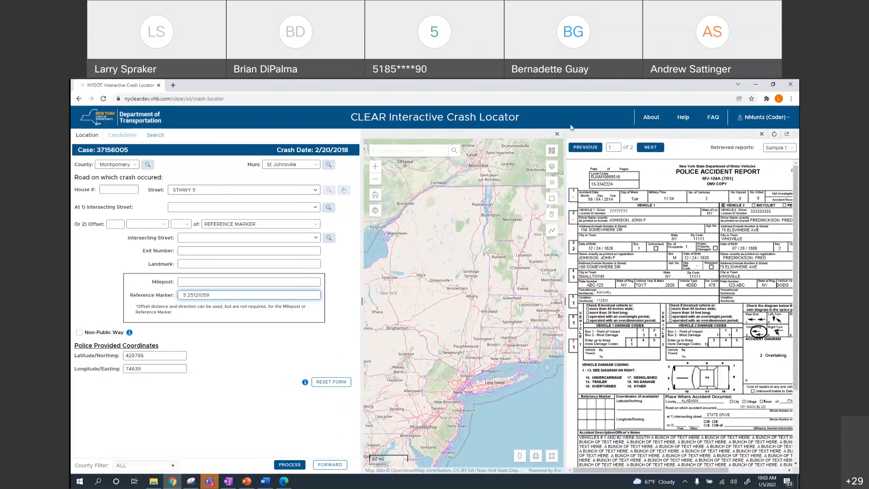
left_click(557, 134)
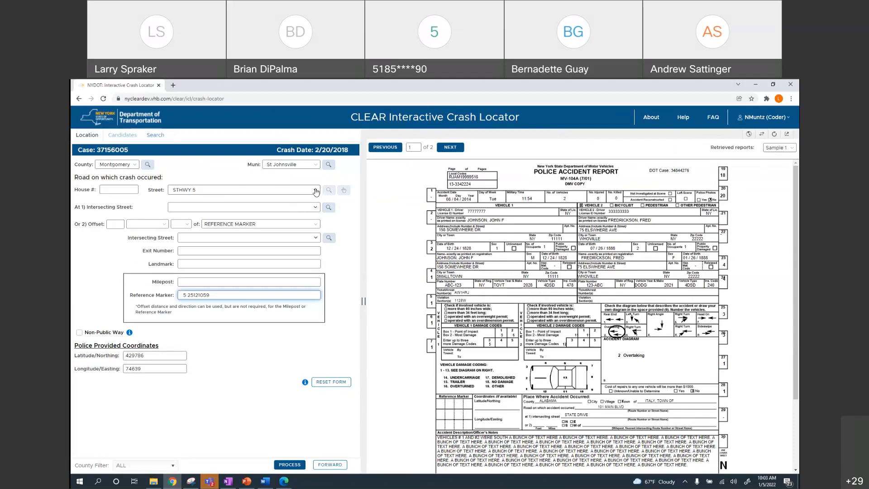
left_click(292, 189)
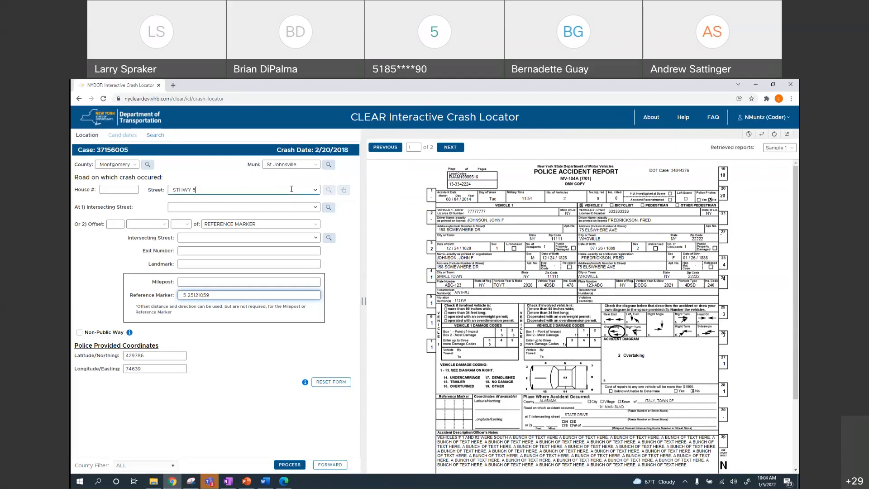
left_click(315, 191)
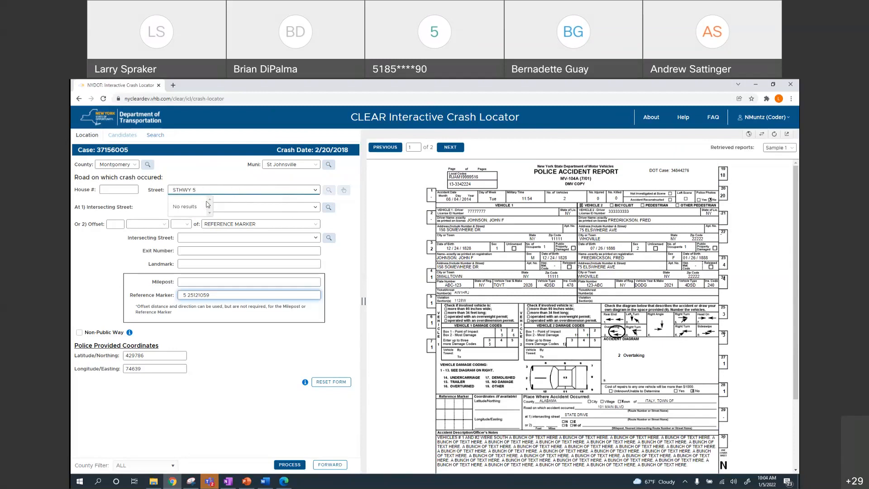
left_click(206, 186)
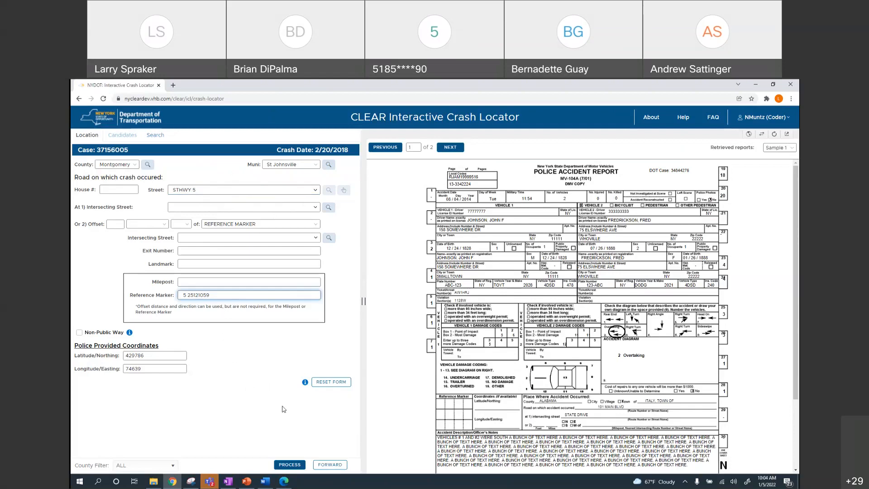
left_click(290, 465)
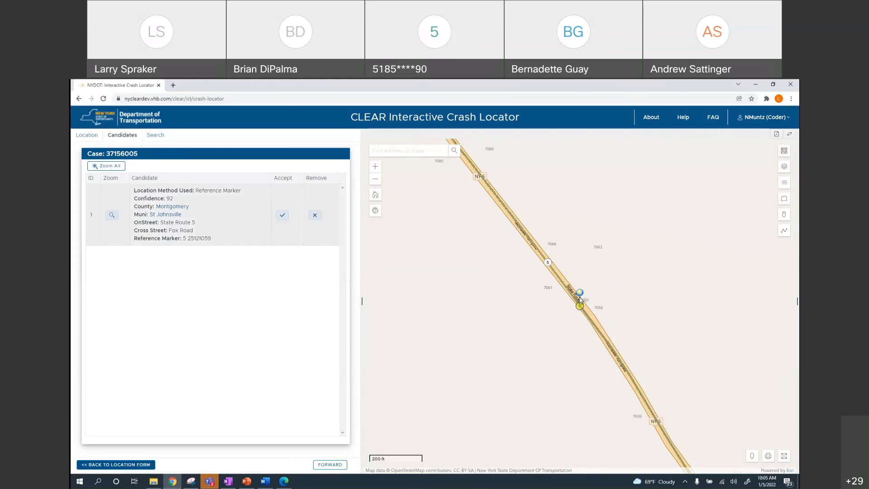
Zoom the map in and out, then return it to the default regional view
scroll(579, 299, "down", 1)
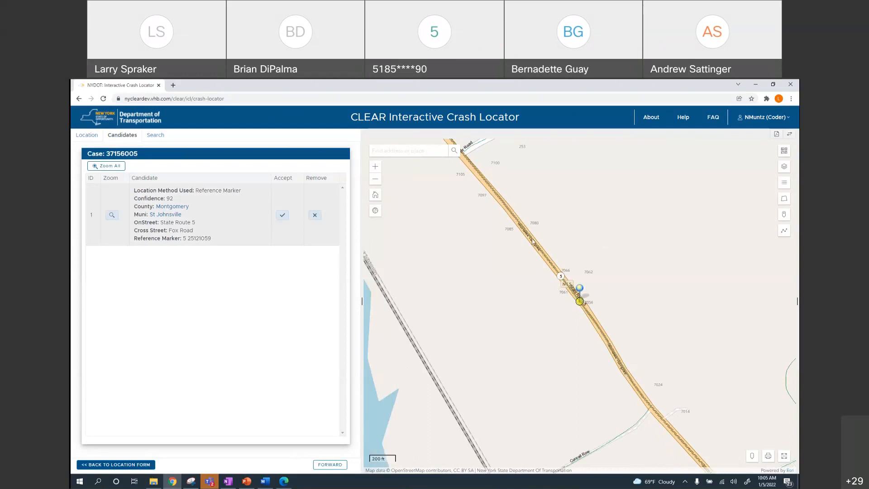
scroll(576, 283, "down", 1)
scroll(575, 282, "down", 1)
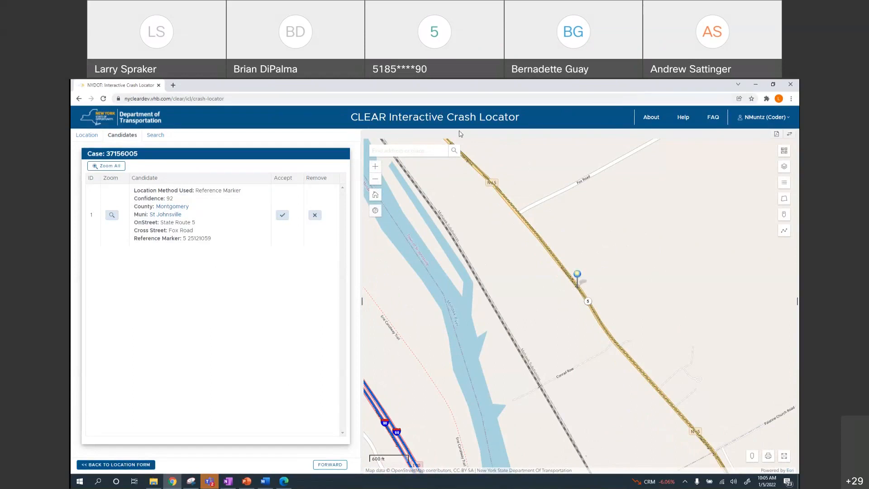
left_click(378, 169)
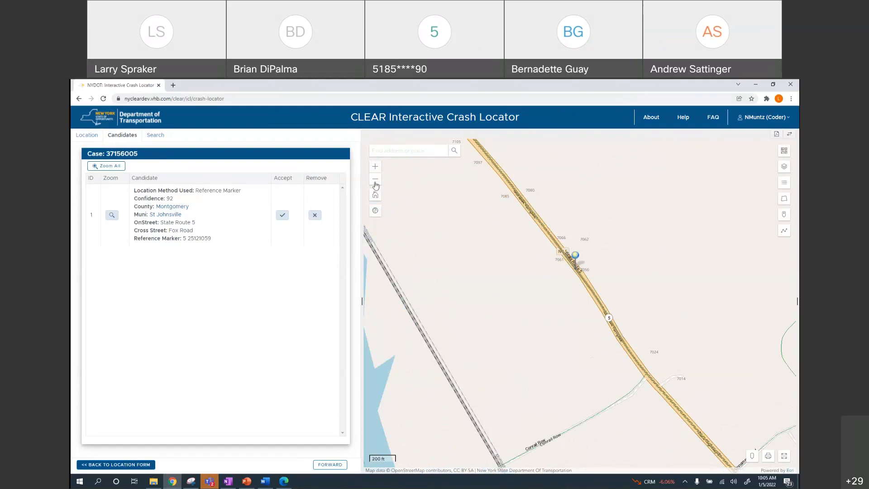
left_click(375, 182)
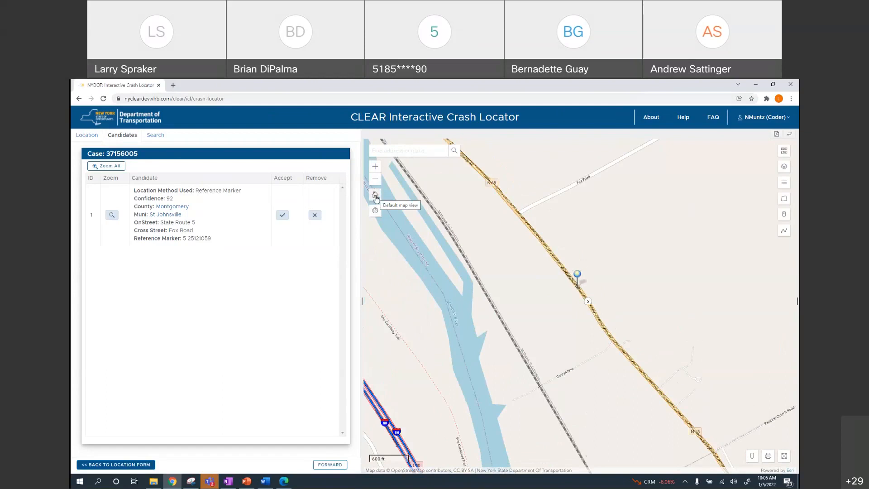
left_click(376, 197)
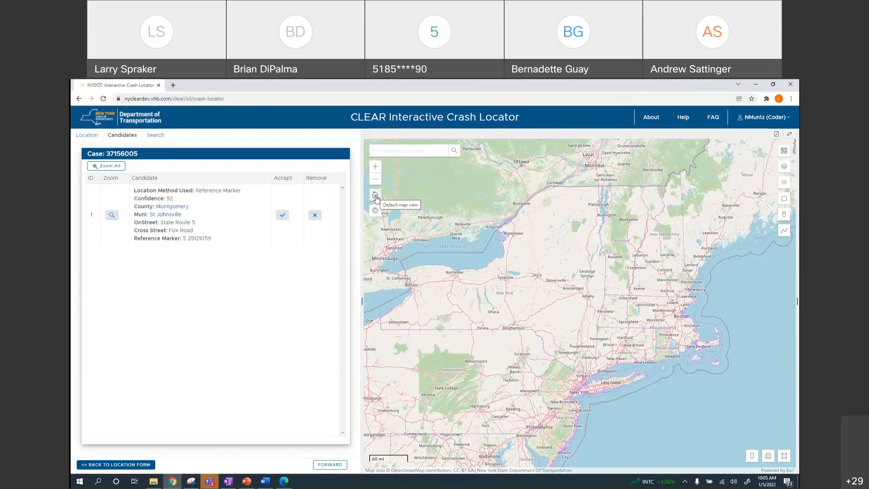
Zoom to the candidate and open its Mohawk Turnpike spot in Google Maps Street View
left_click(111, 216)
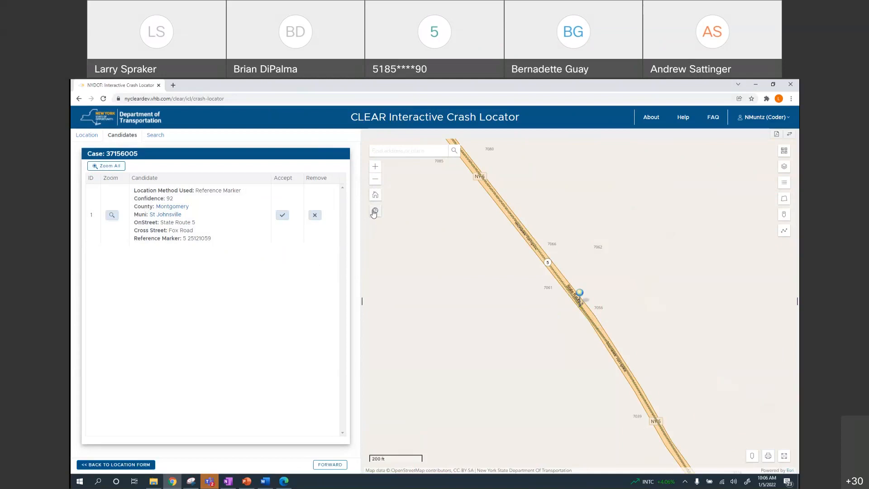
left_click(375, 211)
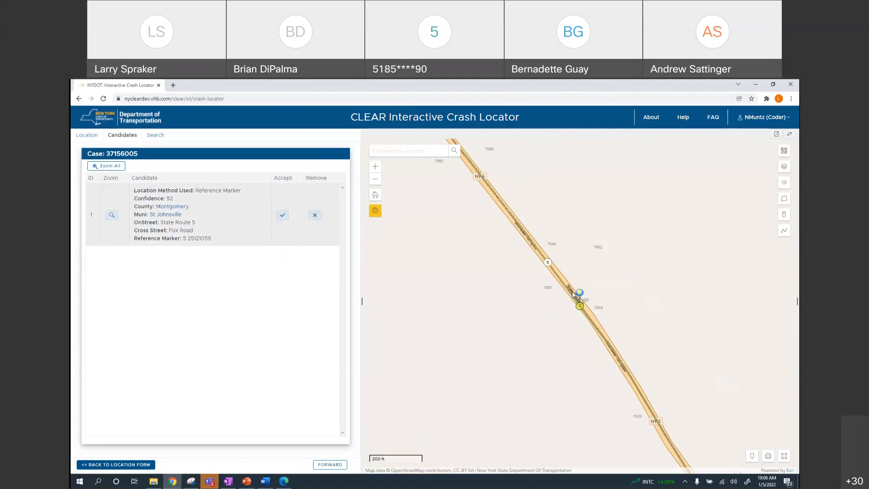
left_click(572, 294)
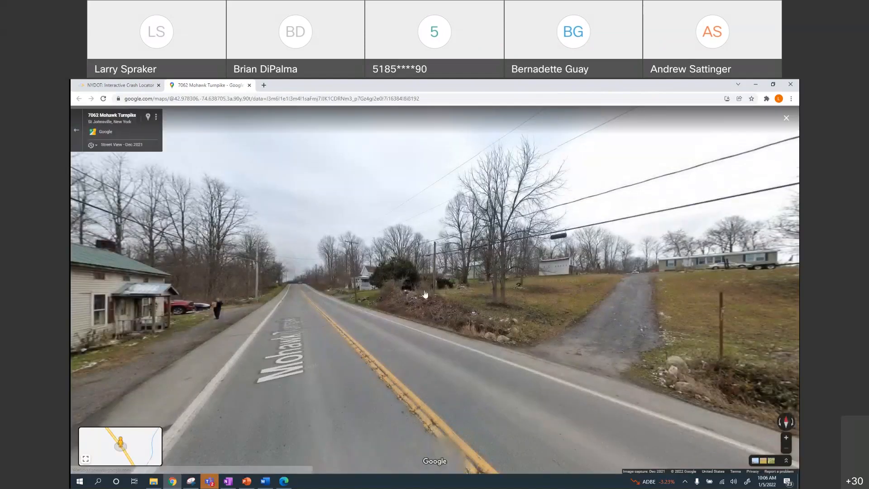
Advance along Mohawk Turnpike in Street View, turning toward the gravel driveway, then close the tab
left_click(454, 299)
left_click_drag(415, 280, 407, 302)
left_click(327, 307)
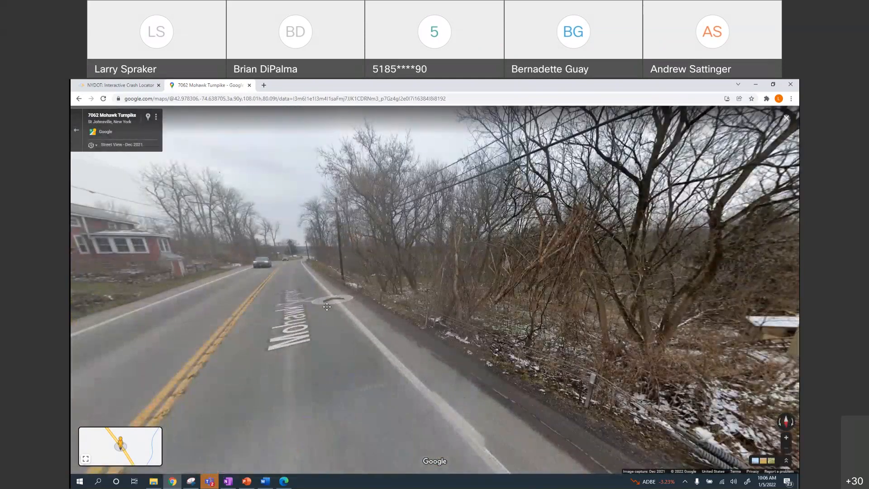
left_click(397, 312)
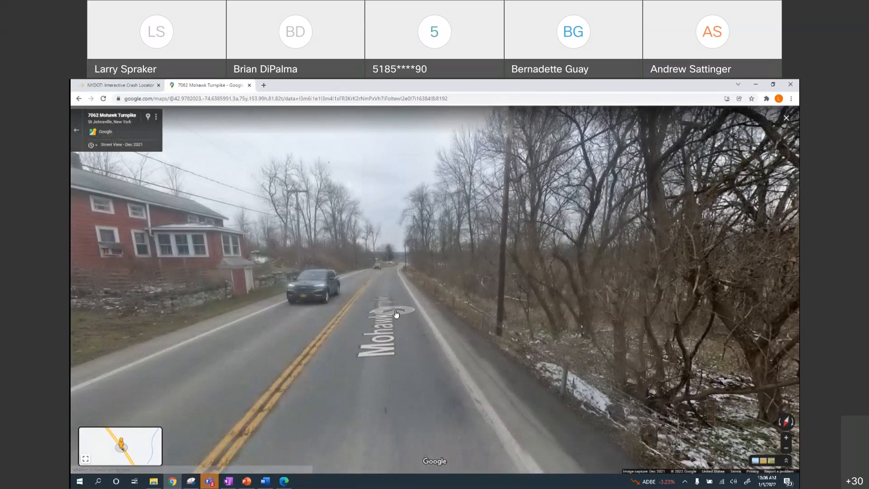
left_click(396, 312)
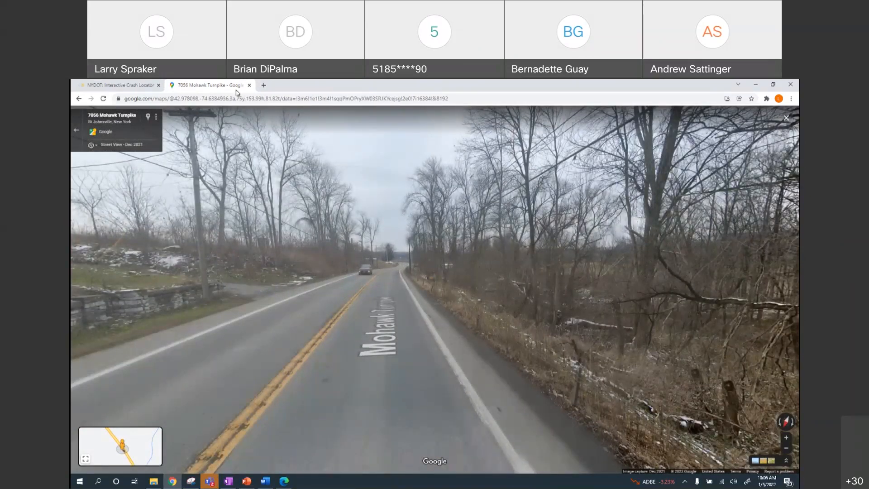
left_click(249, 85)
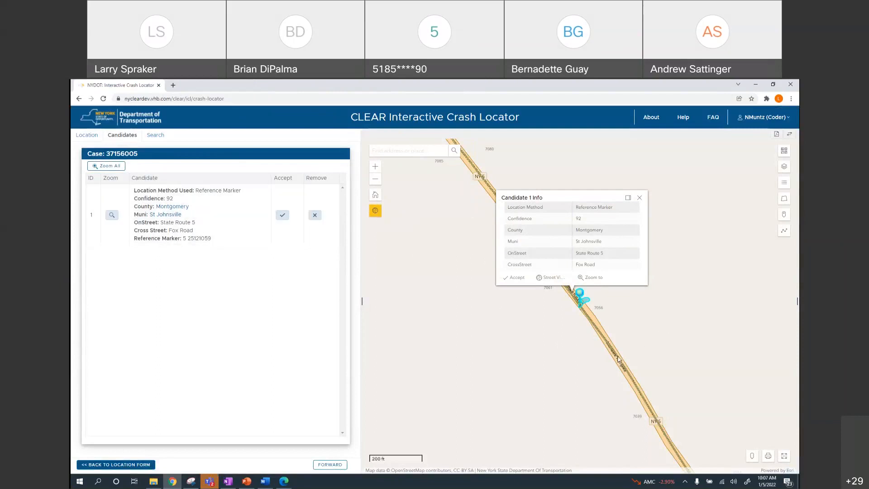
Leave the Google Maps map-click option off and close the Candidate 1 info popup
left_click(375, 214)
left_click(375, 213)
left_click(375, 214)
left_click(639, 197)
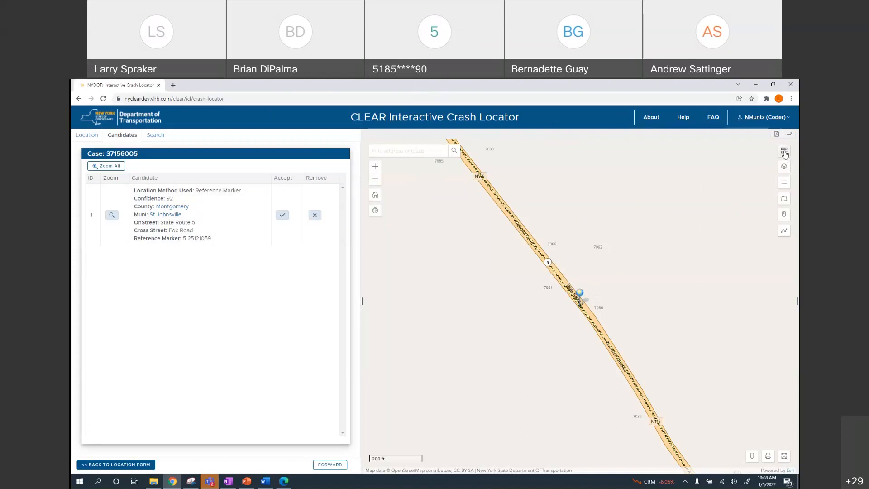
Browse the Basemap Gallery and reselect the satellite Imagery basemap
left_click(784, 151)
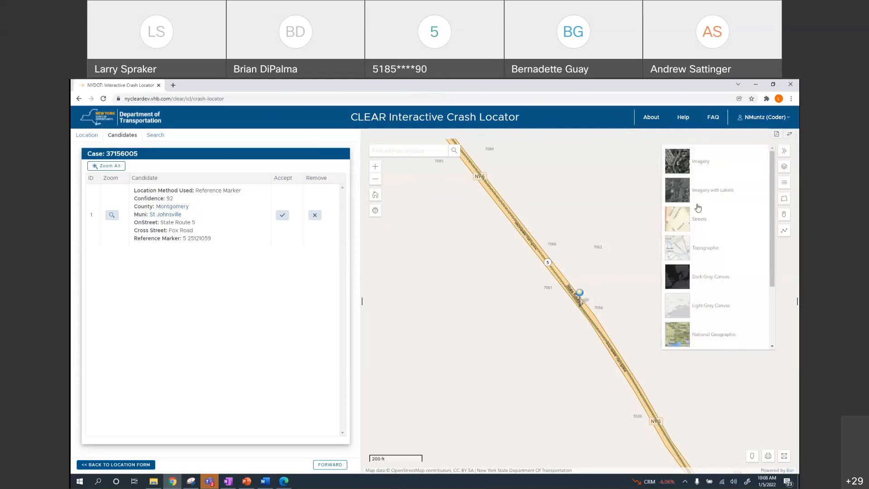
scroll(689, 241, "down", 3)
scroll(692, 252, "up", 3)
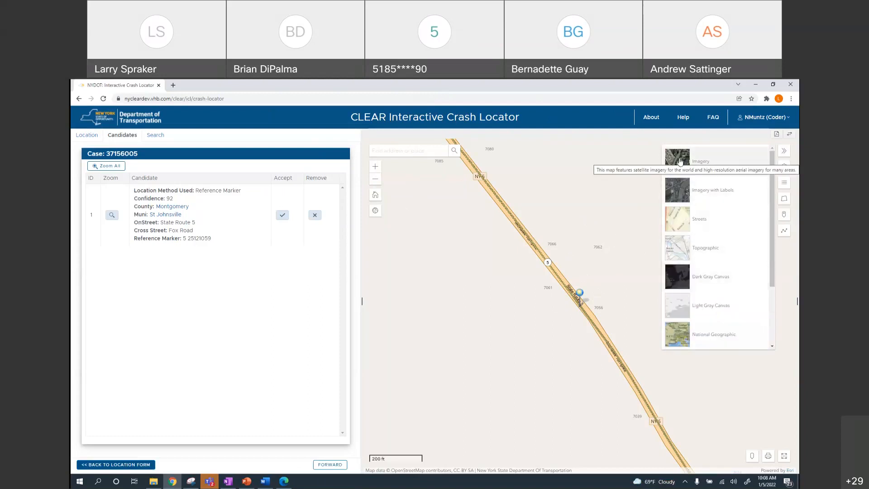
left_click(677, 166)
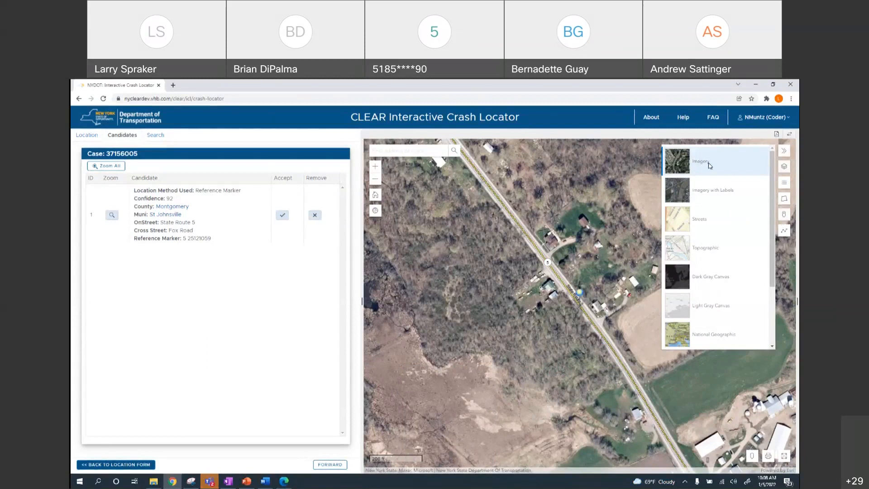
left_click(785, 154)
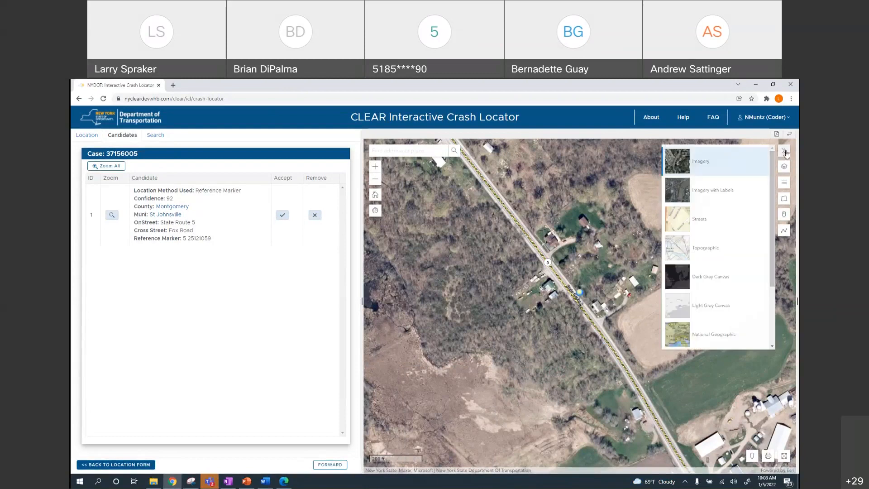
left_click(785, 154)
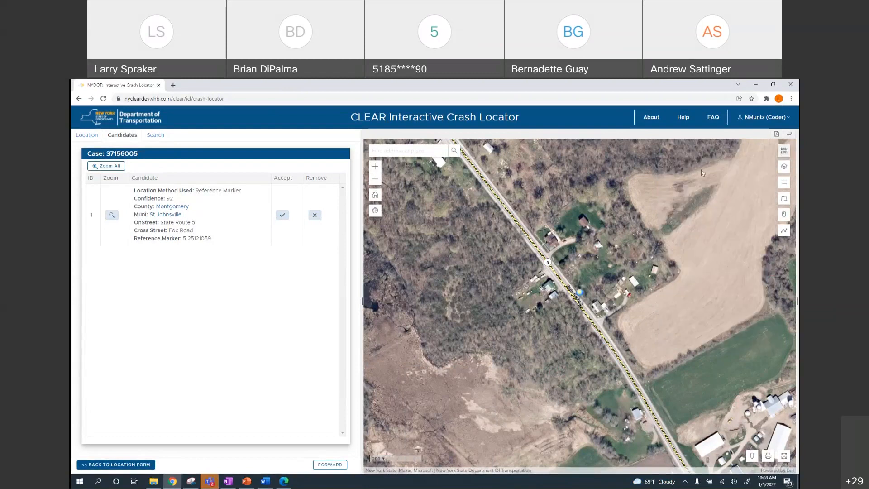
Switch the basemap to OpenStreetMap and collapse the gallery
left_click(783, 151)
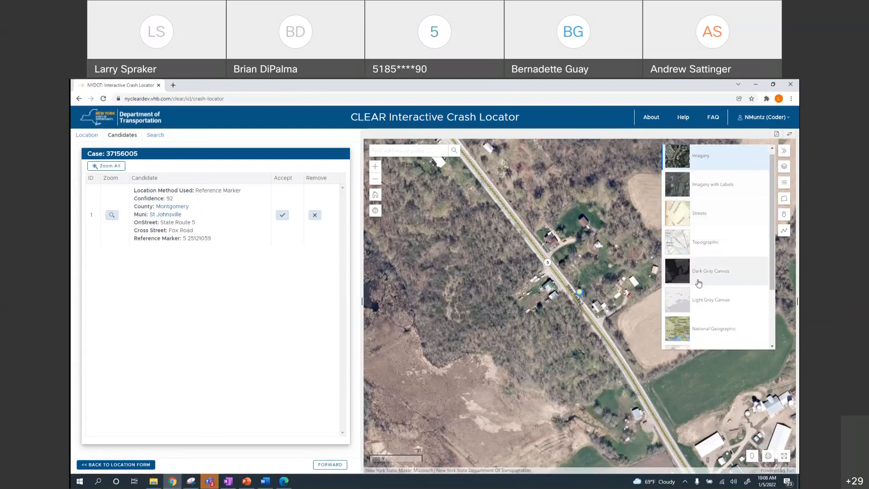
scroll(699, 285, "down", 3)
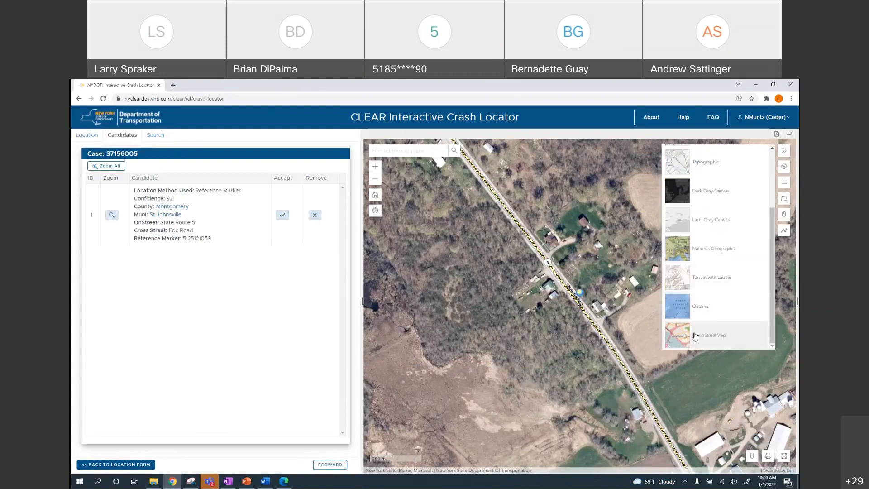
left_click(687, 336)
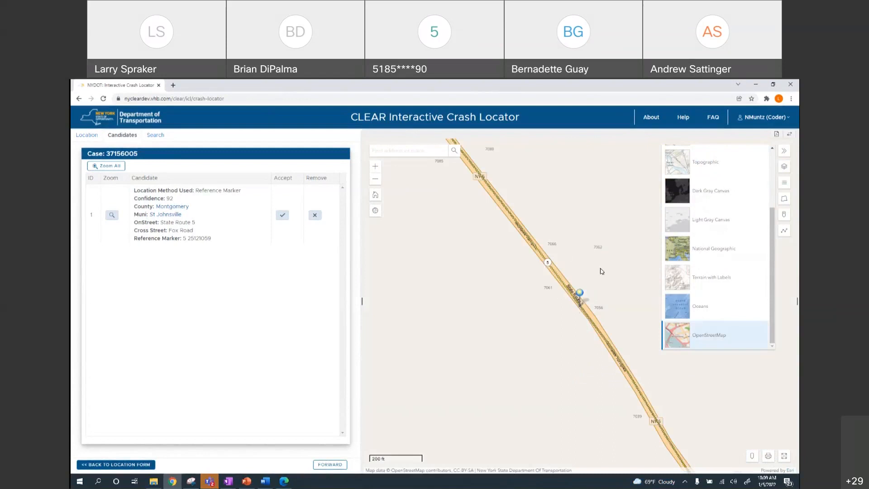
left_click(784, 168)
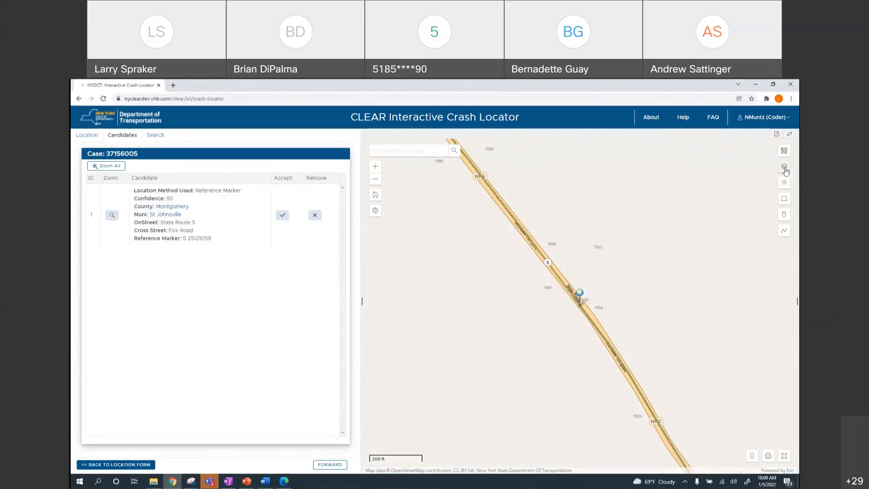
Open the Layer List and expand CLEAR_General_Layers to reveal its sublayers
left_click(785, 170)
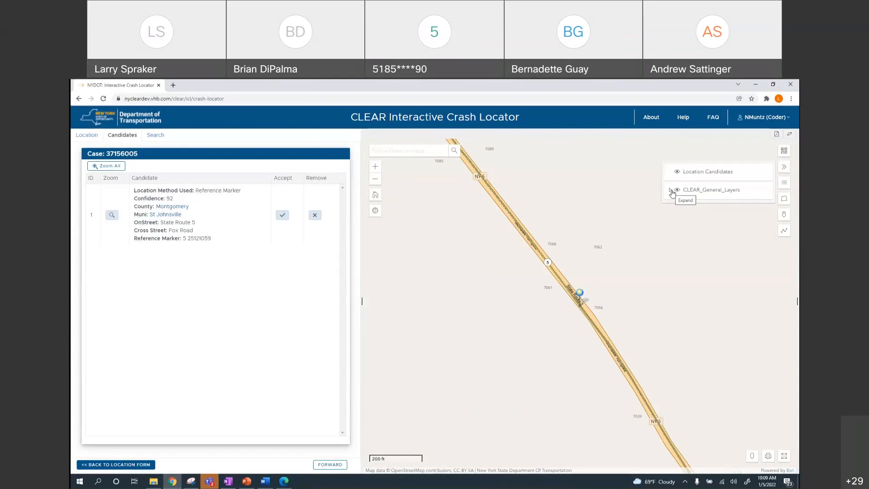
left_click(670, 191)
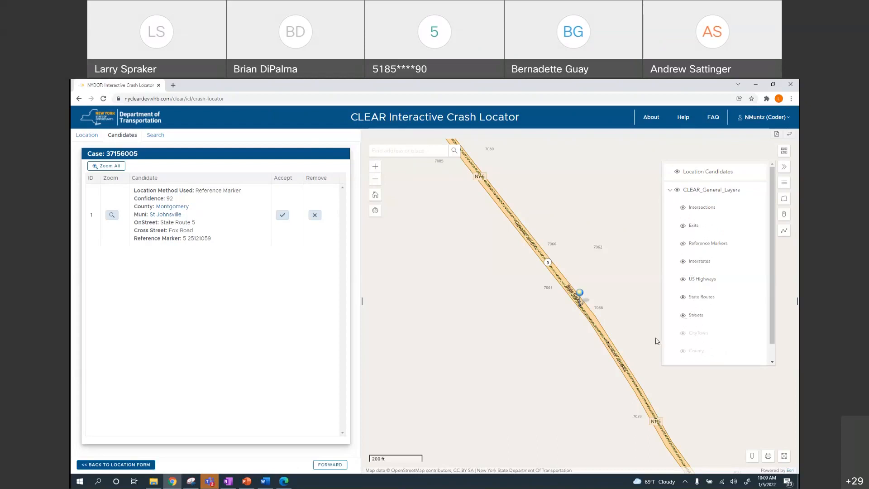
left_click_drag(773, 242, 773, 294)
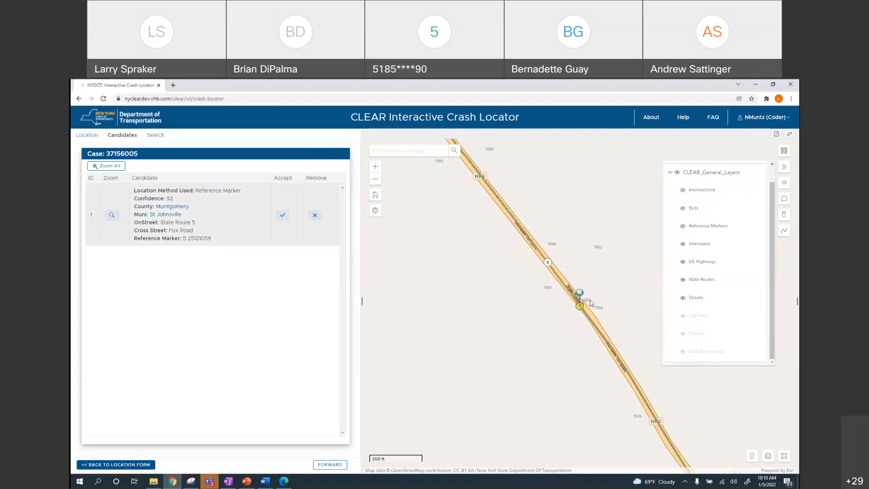
scroll(624, 279, "down", 2)
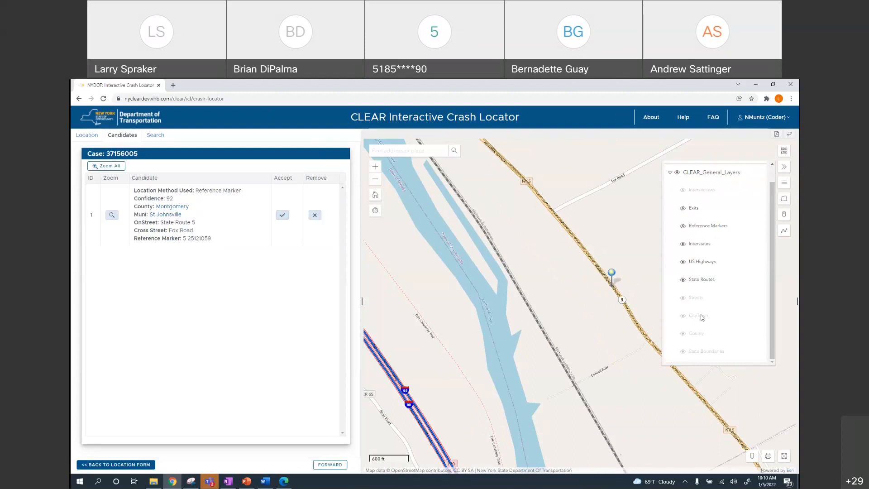
Pan and zoom out around the Route 5 pin, then zoom back in centred on it
left_click_drag(629, 254, 552, 248)
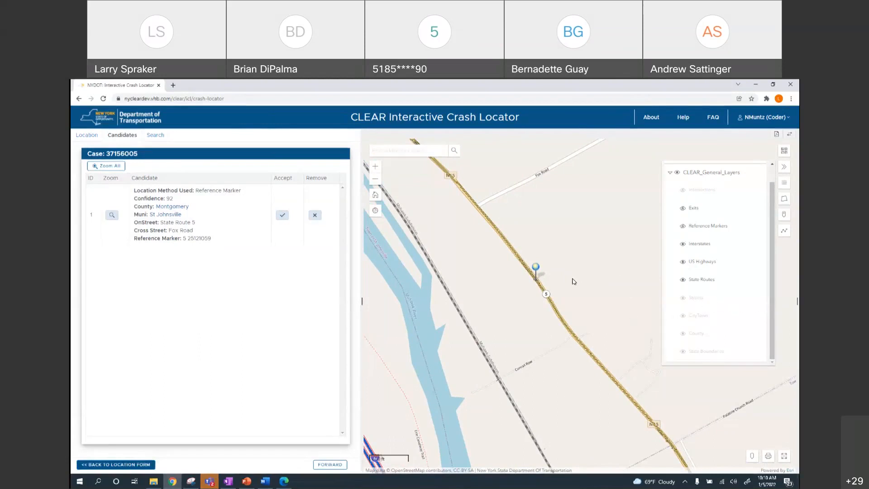
scroll(573, 281, "down", 1)
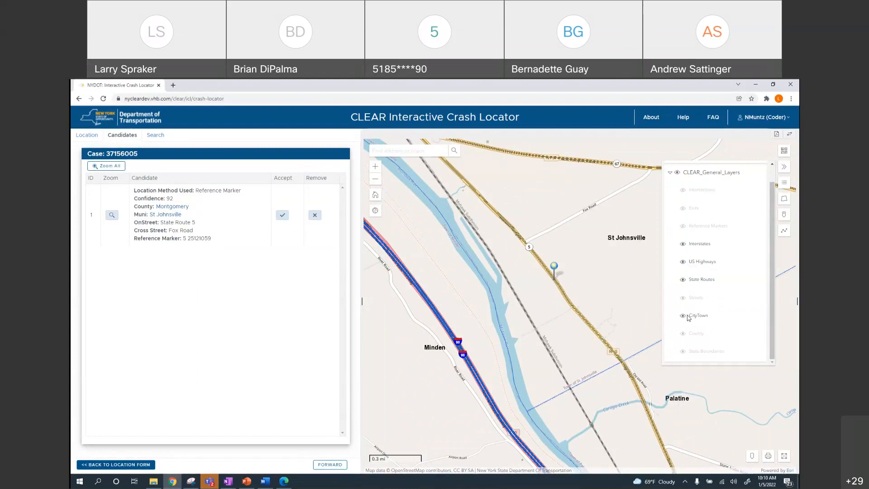
scroll(587, 299, "up", 2)
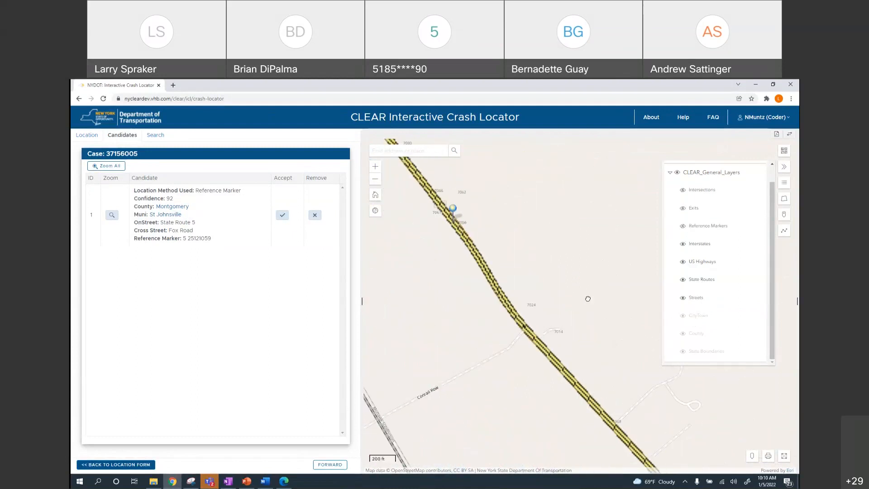
left_click_drag(553, 257, 660, 314)
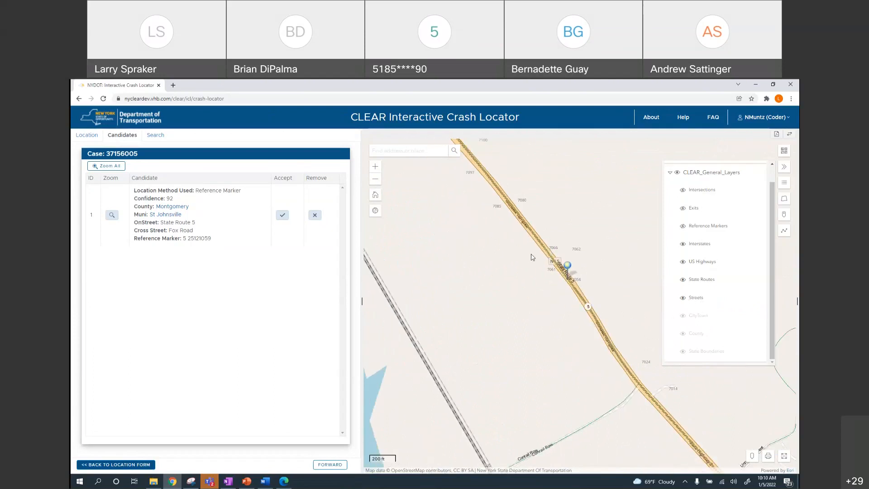
Close the Layer List and check the CLEAR_General_Layers legend before closing it
left_click(784, 166)
left_click(783, 184)
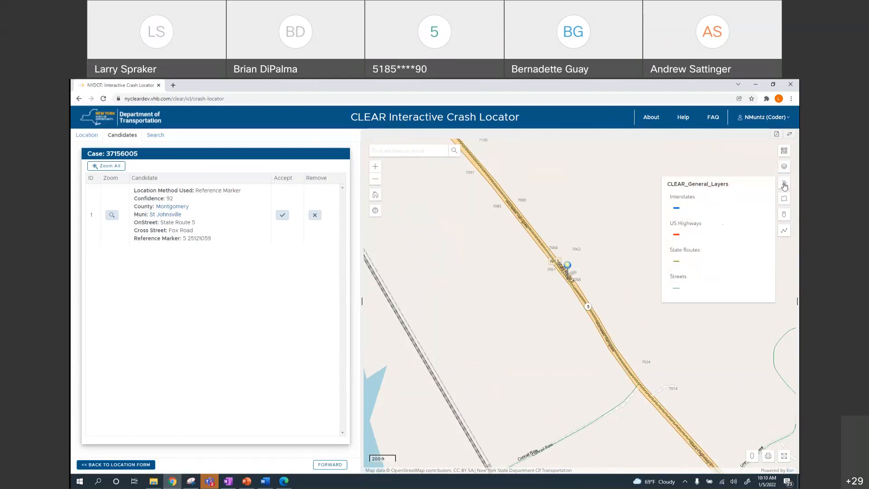
left_click(783, 183)
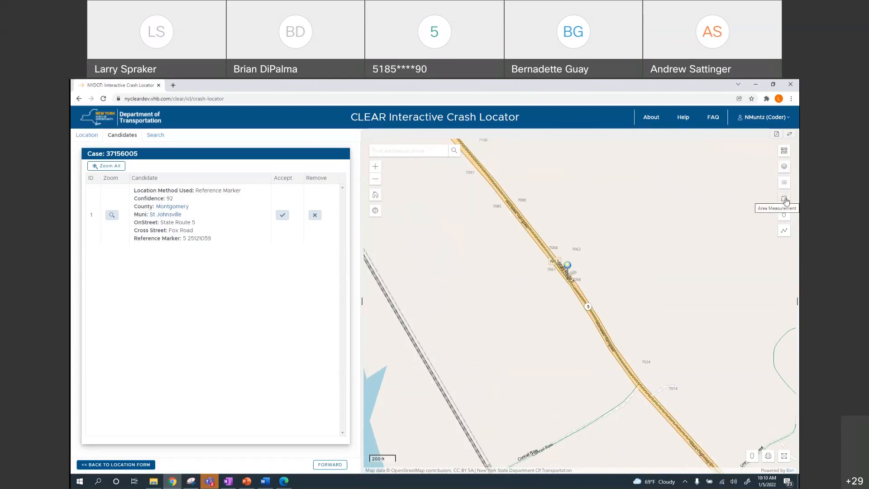
left_click(784, 200)
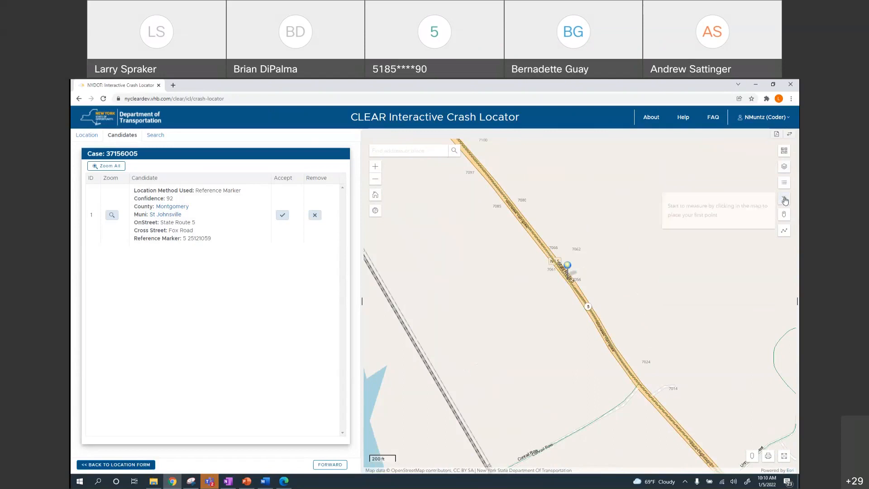
left_click(535, 222)
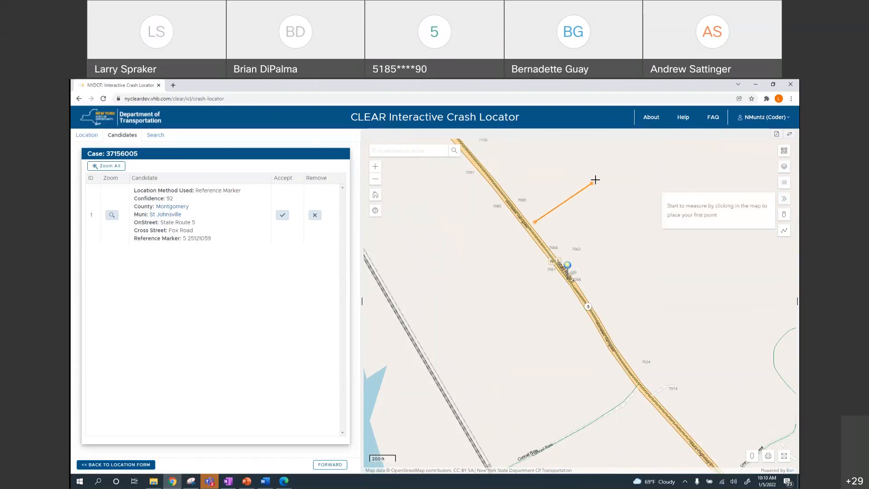
left_click(596, 180)
double_click(647, 242)
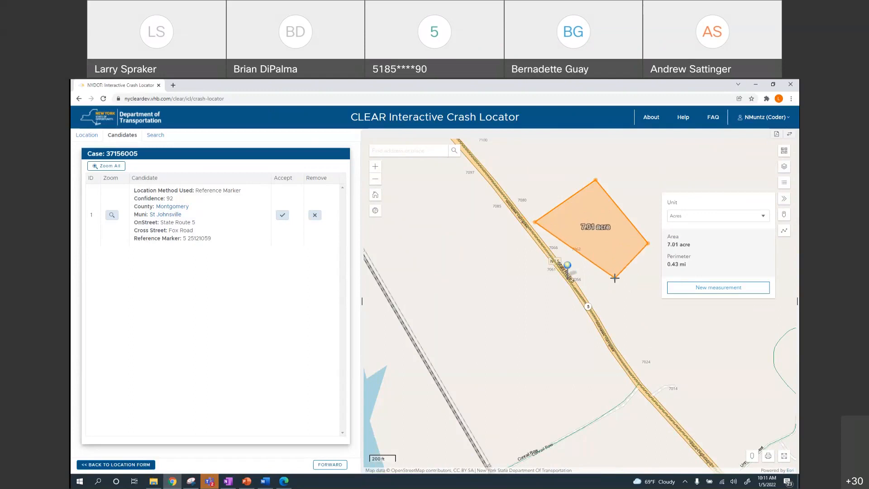
double_click(614, 277)
left_click(764, 217)
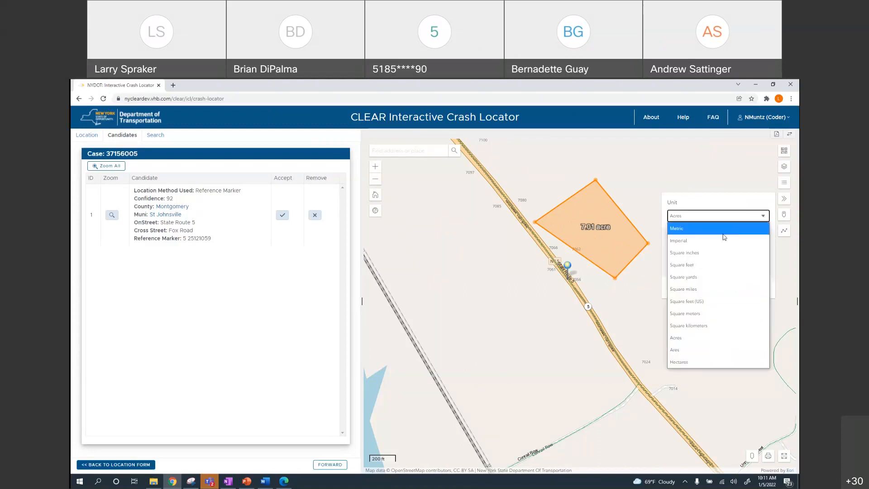
left_click(684, 289)
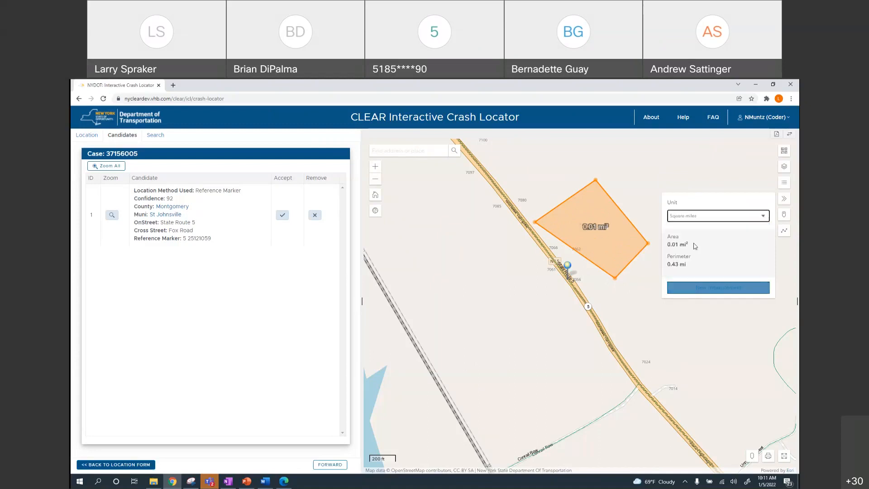
left_click(700, 219)
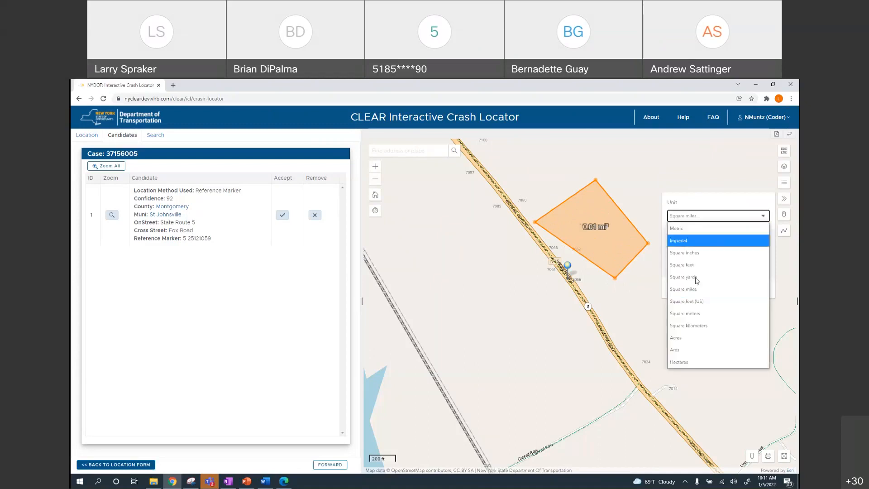
left_click(693, 301)
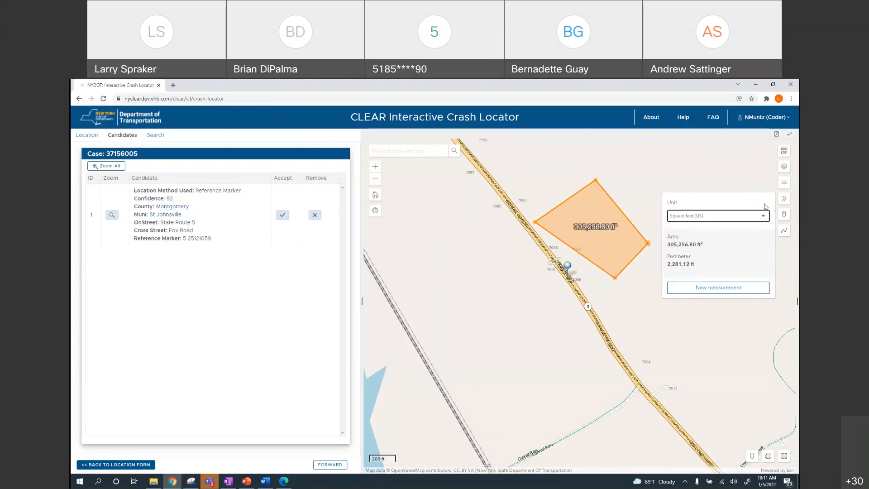
left_click(784, 199)
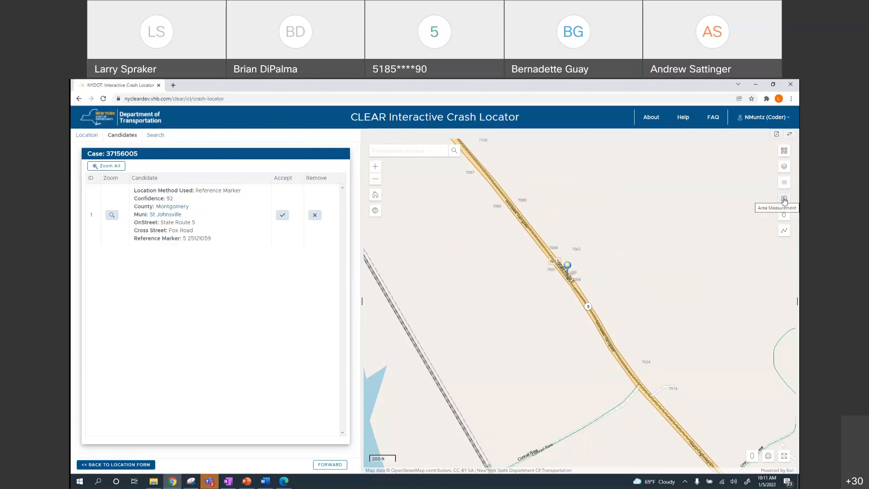
left_click(784, 232)
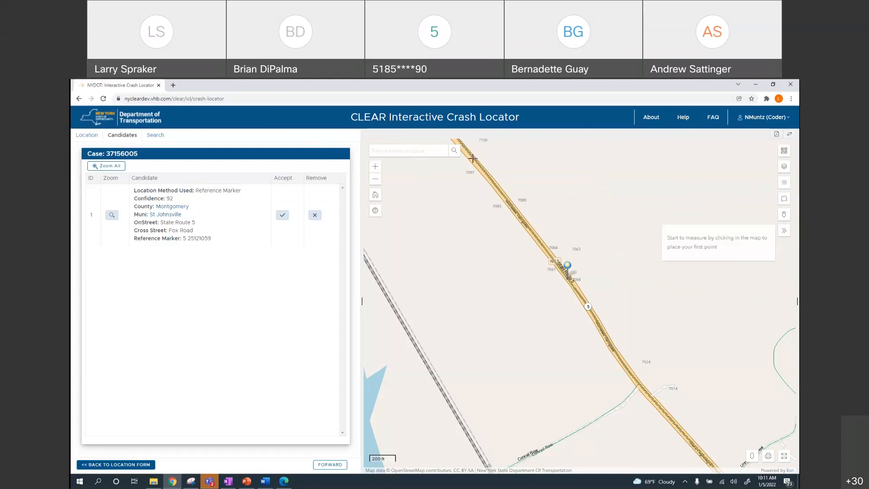
left_click(459, 144)
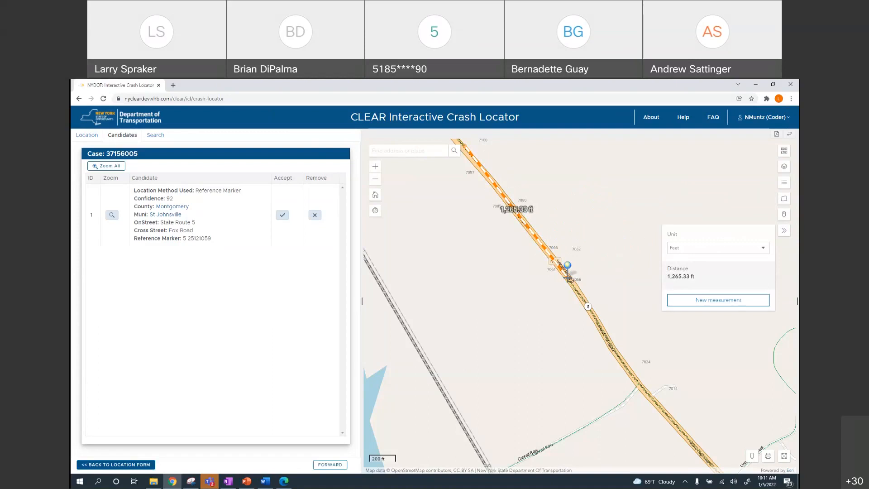
left_click(635, 175)
left_click(631, 230)
left_click(646, 290)
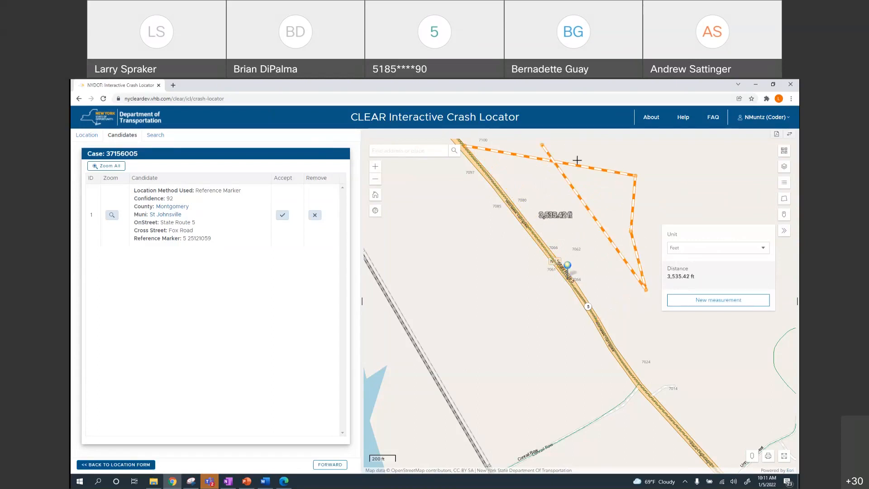
double_click(597, 316)
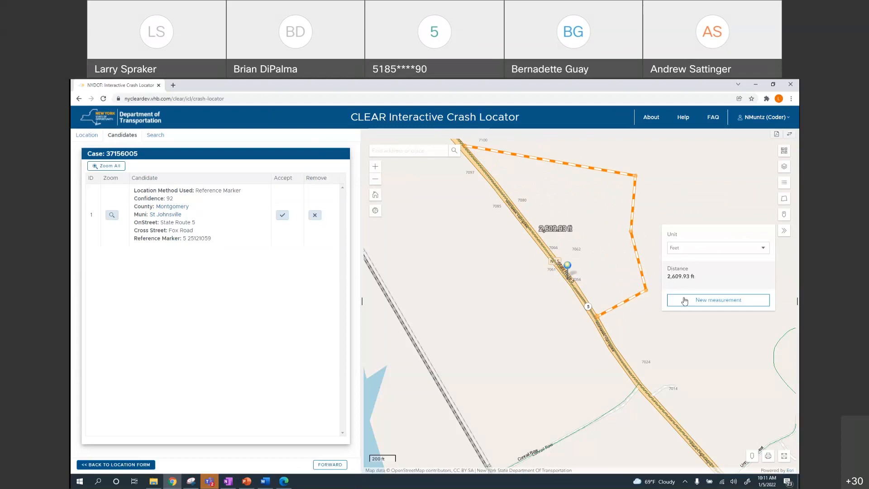
left_click(785, 231)
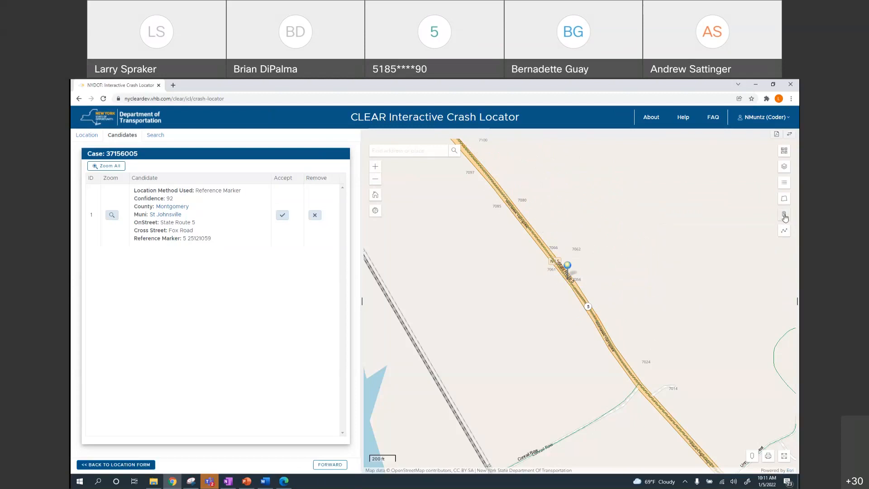
Capture map coordinates at the Route 5 shield and a point beside the candidate
left_click(785, 216)
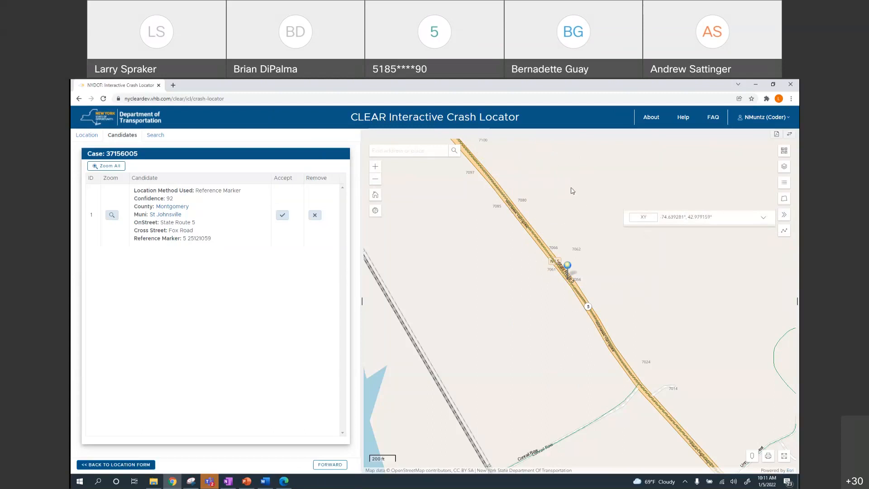
left_click(763, 217)
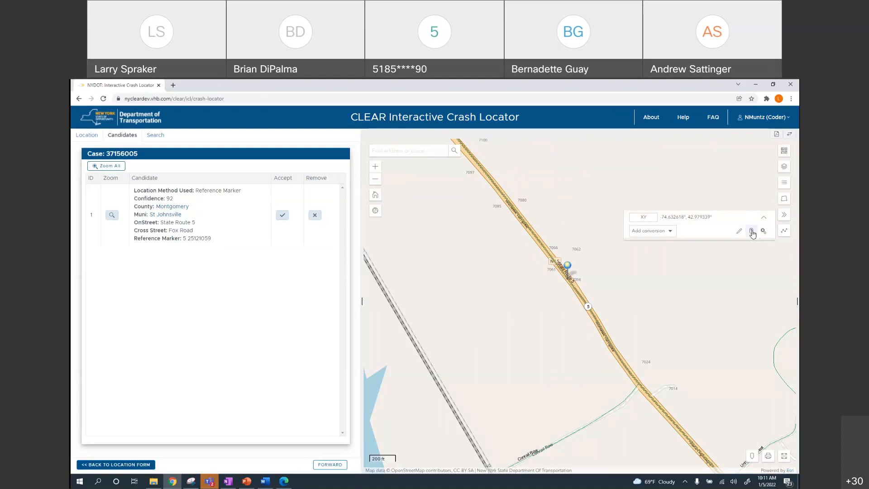
left_click(751, 232)
left_click(589, 307)
left_click(638, 383)
Show the captured point in UTM, toggle live tracking on and off, and close the tool
mouse_move(699, 219)
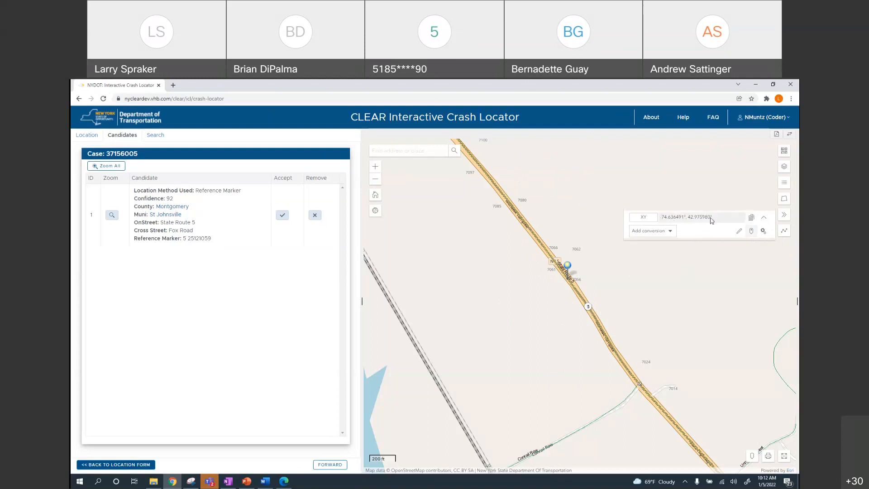
left_click(653, 221)
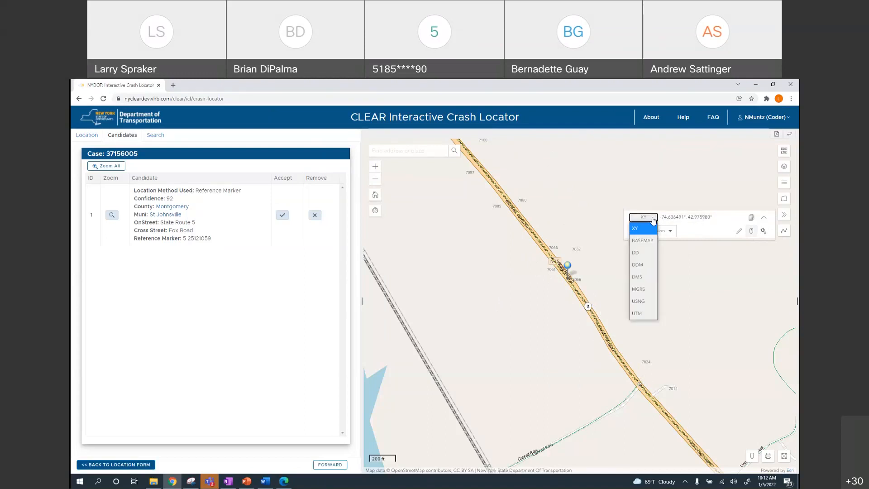
left_click(638, 312)
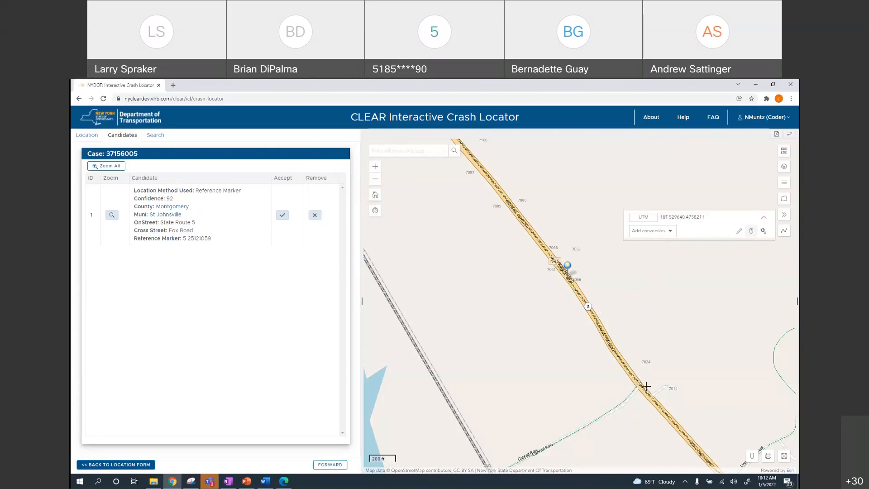
left_click(751, 232)
left_click(752, 233)
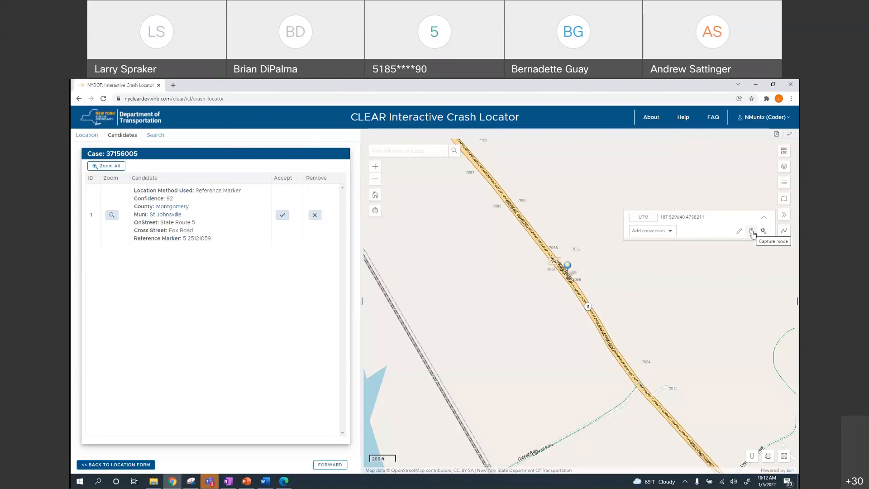
left_click(784, 217)
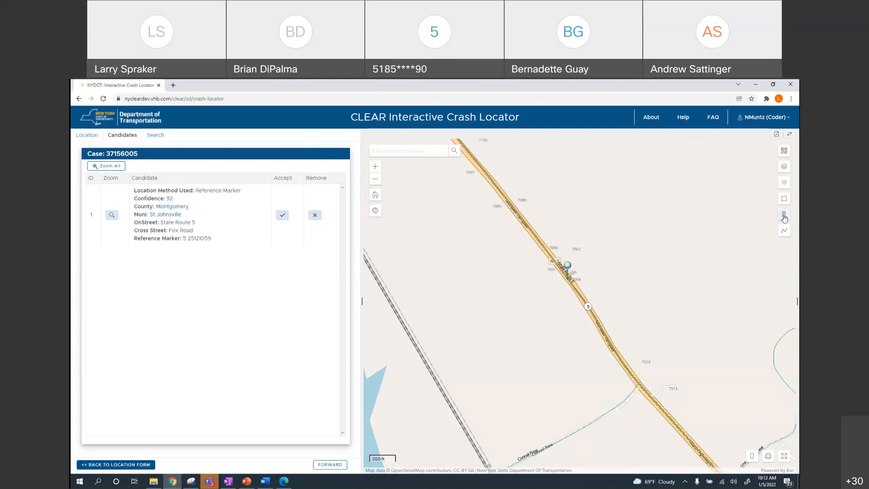
Show the map full screen, pan so Fox Road sits above the candidate, then exit
left_click(784, 458)
left_click_drag(450, 238, 498, 291)
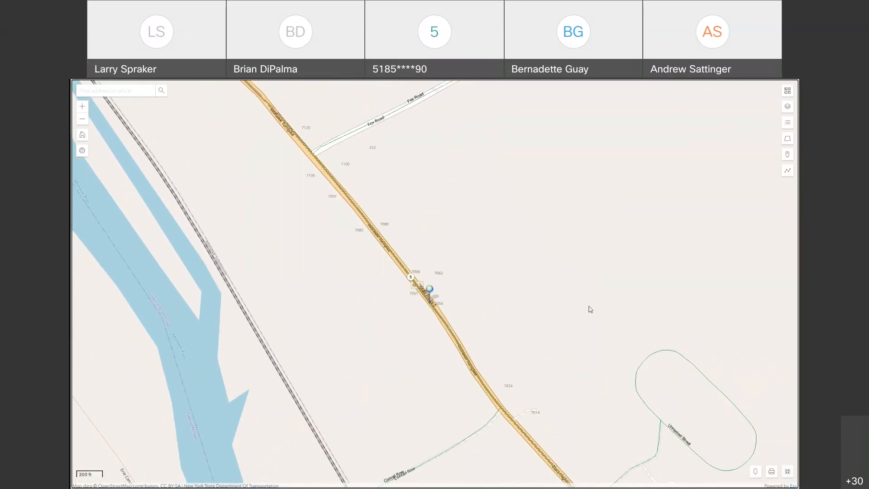
left_click(788, 473)
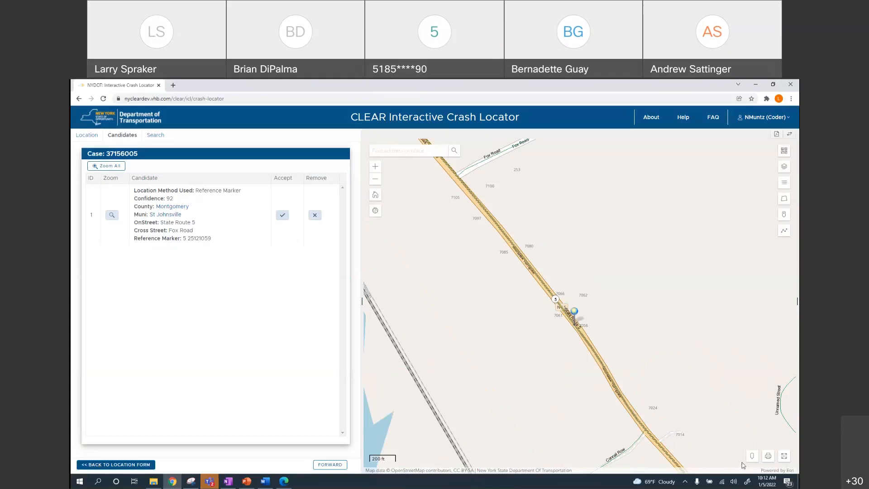
left_click(768, 457)
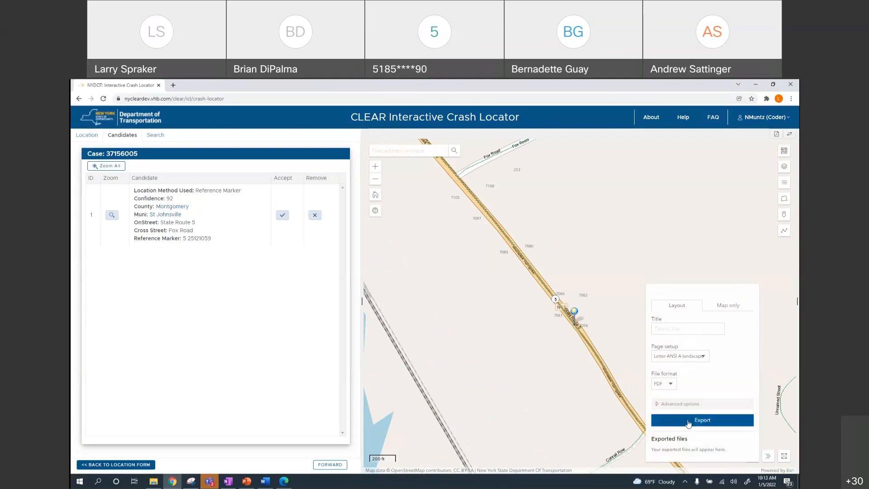
left_click(670, 384)
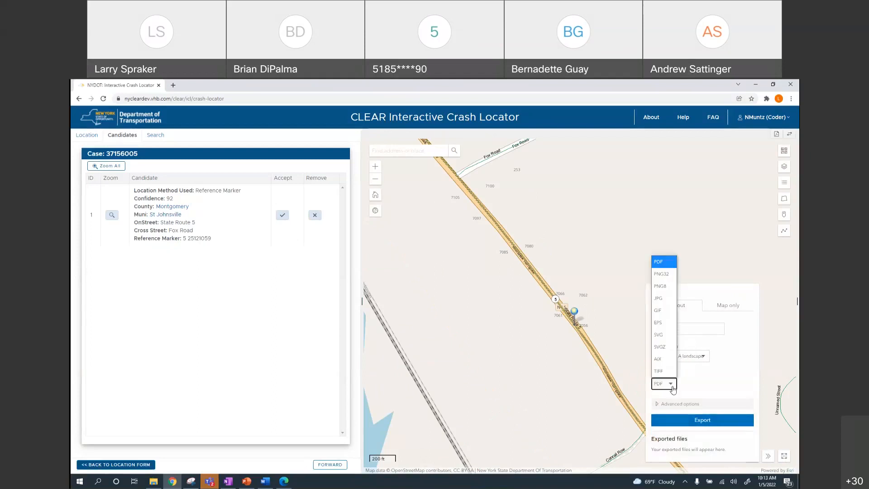
left_click(702, 384)
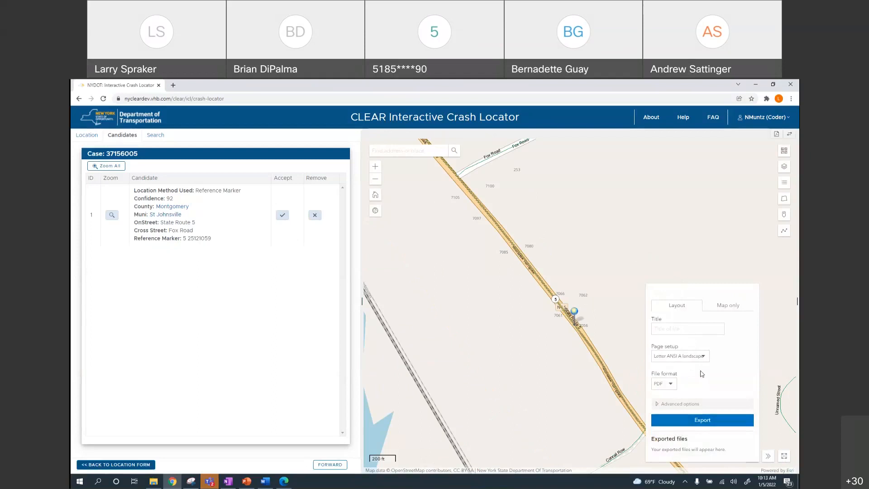
left_click(703, 357)
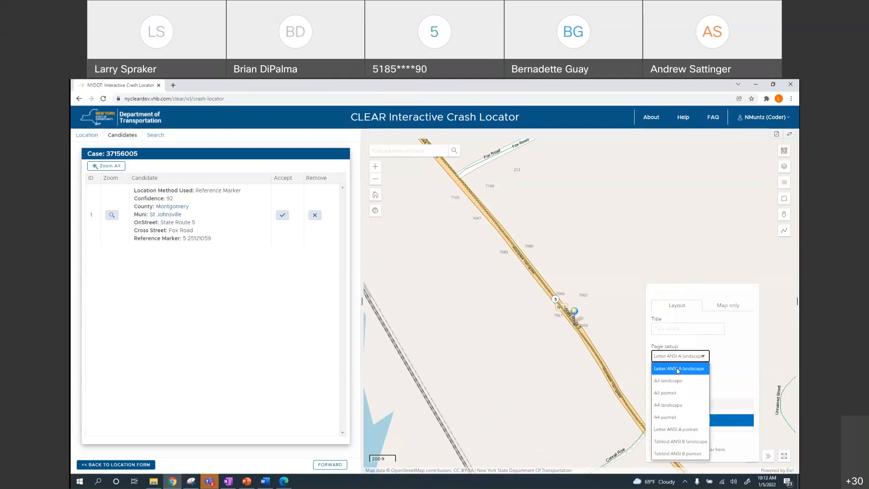
left_click(679, 328)
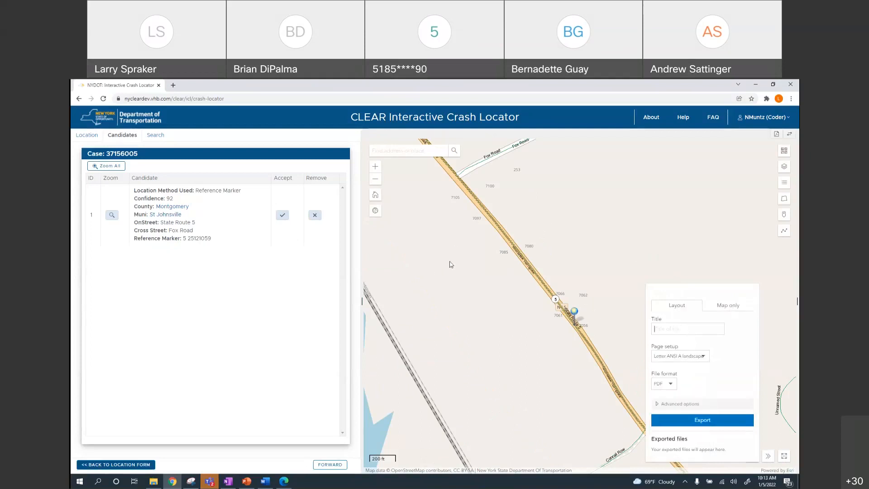
left_click(733, 308)
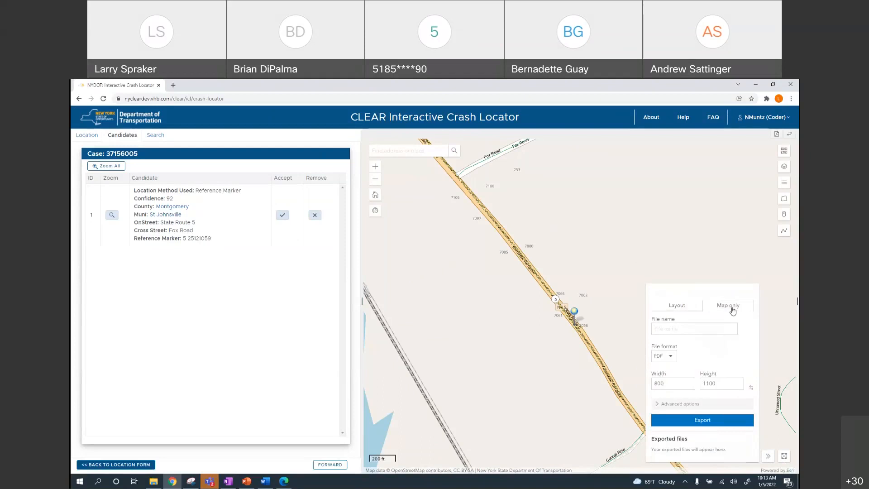
left_click(674, 306)
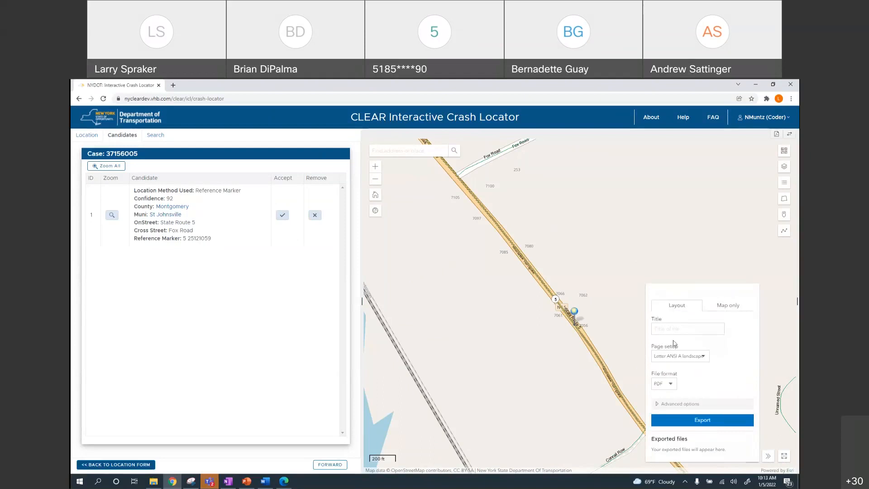
left_click(659, 404)
scroll(682, 395, "down", 3)
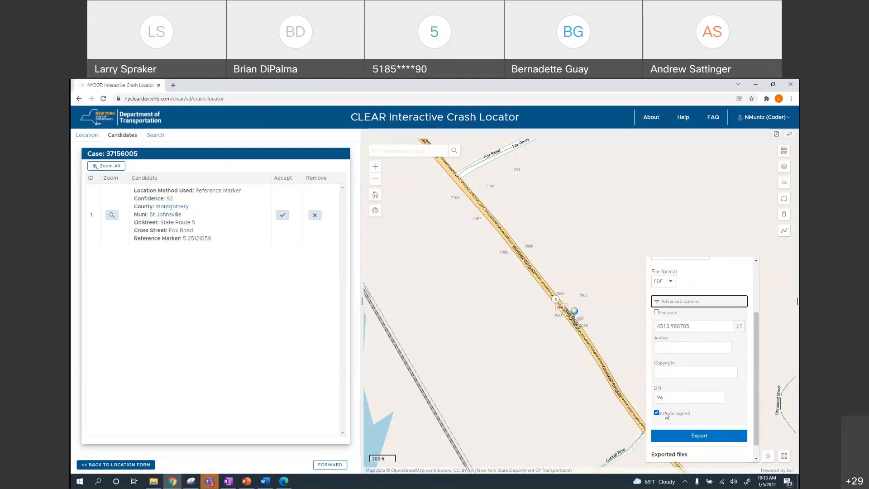
scroll(761, 406, "down", 1)
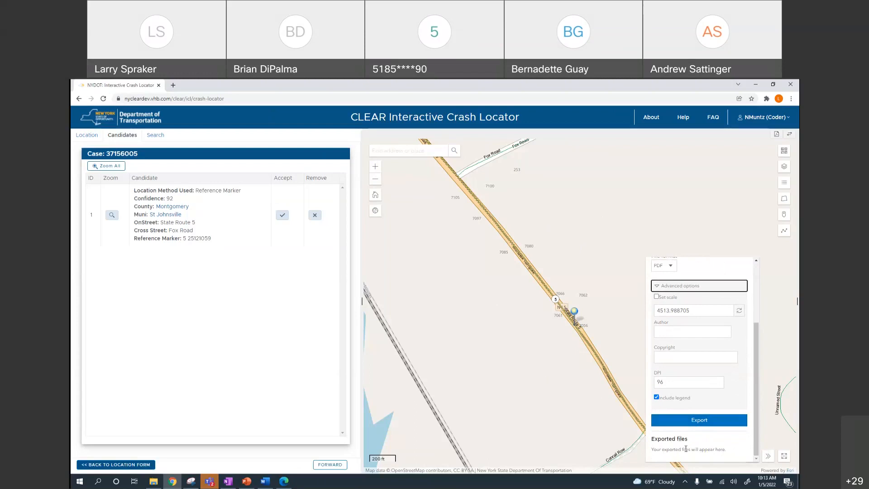
left_click_drag(755, 337, 756, 278)
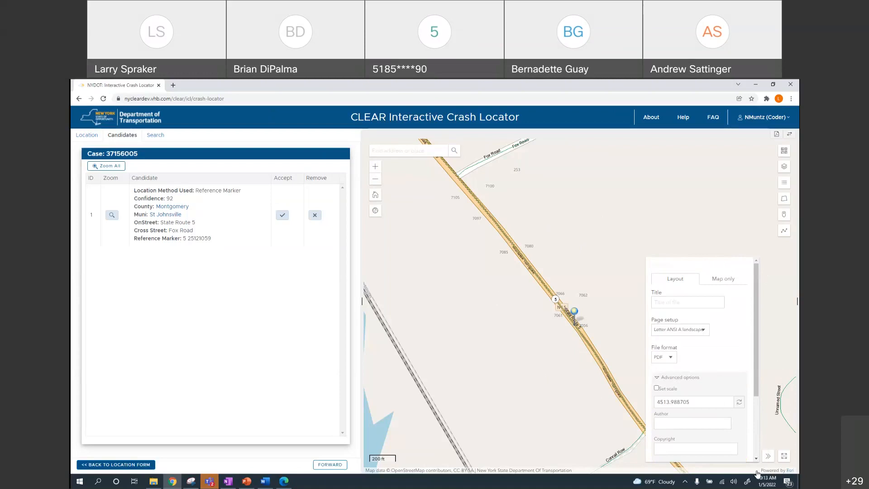
left_click(767, 458)
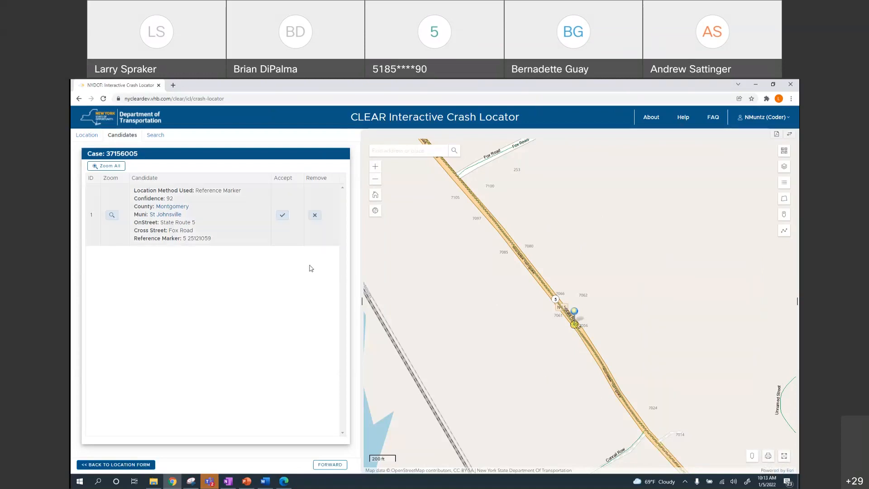
Search the map for a downtown Albany street address, pick the first suggestion, and close its popup
left_click(394, 152)
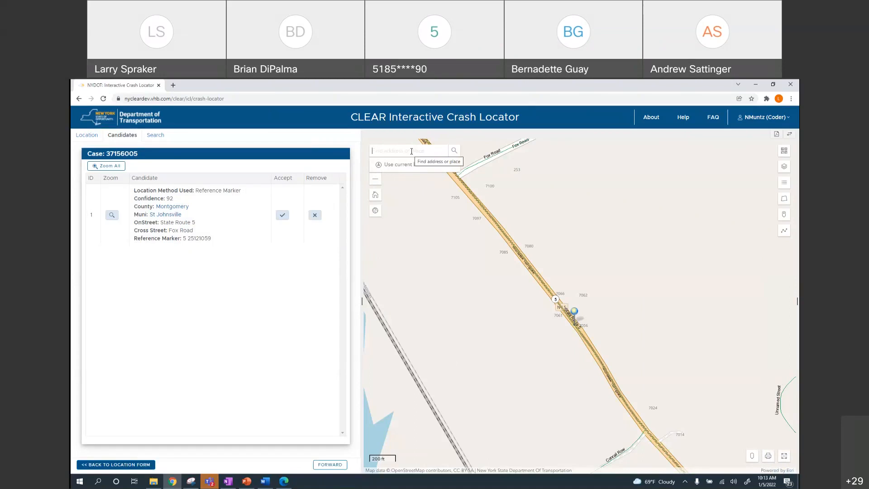
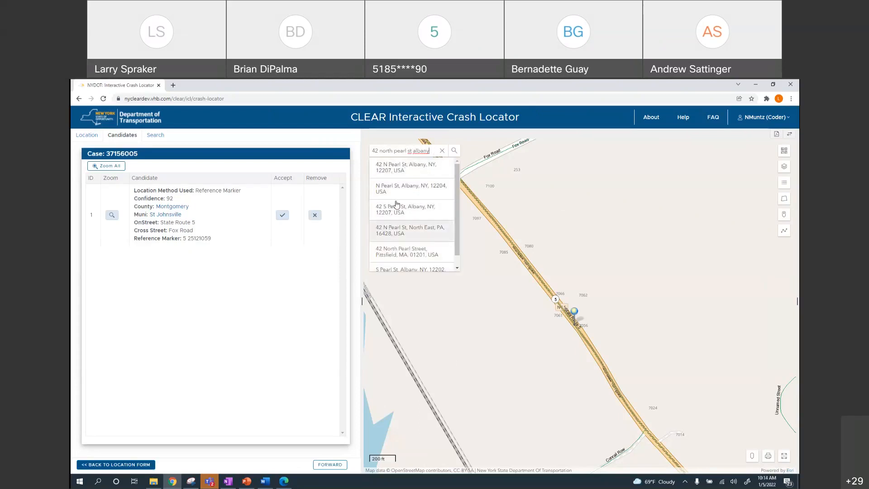
left_click(402, 170)
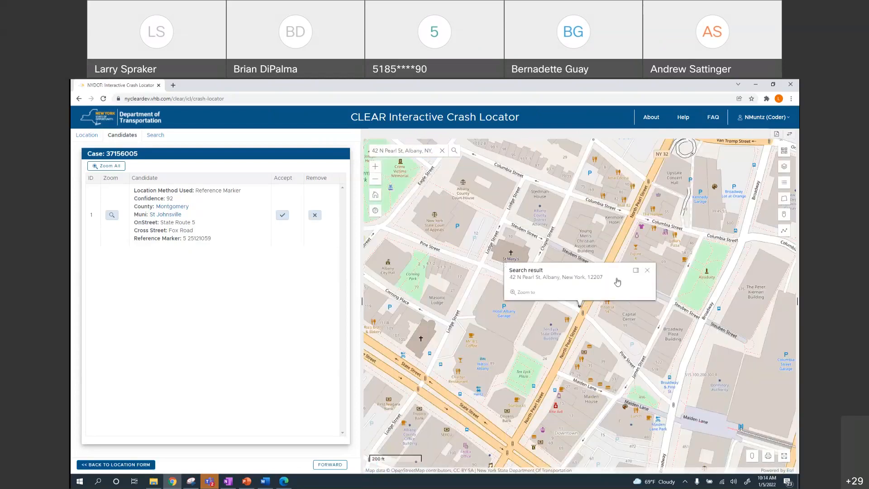
left_click(647, 270)
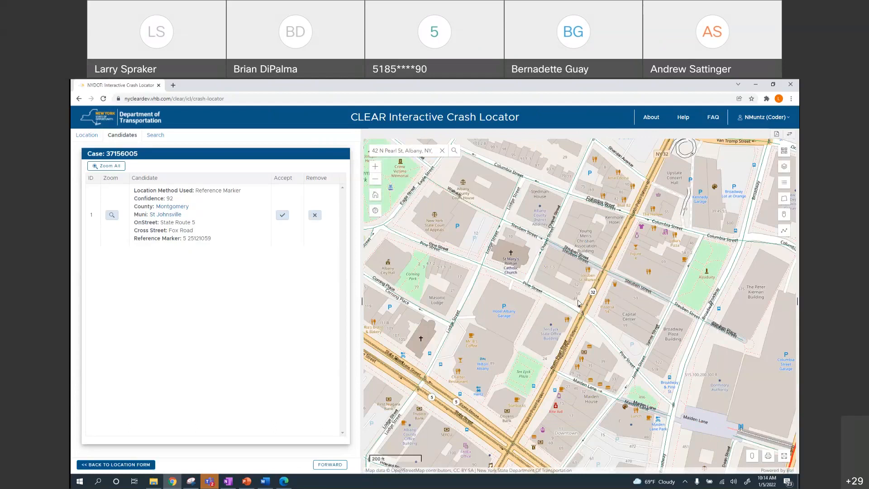
Zoom to the crash candidate, return to the location form, then start the 'Managing the Map and Crash Report Panels' slide show
left_click(111, 215)
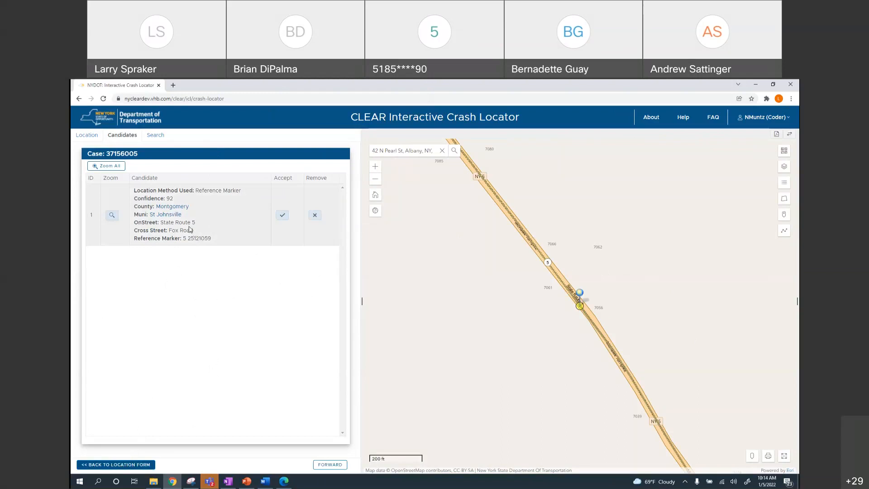
left_click(116, 464)
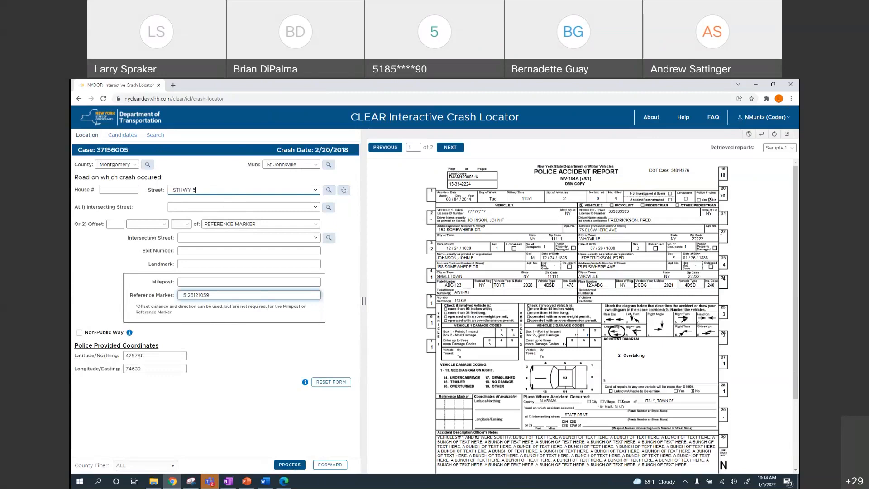
left_click(246, 483)
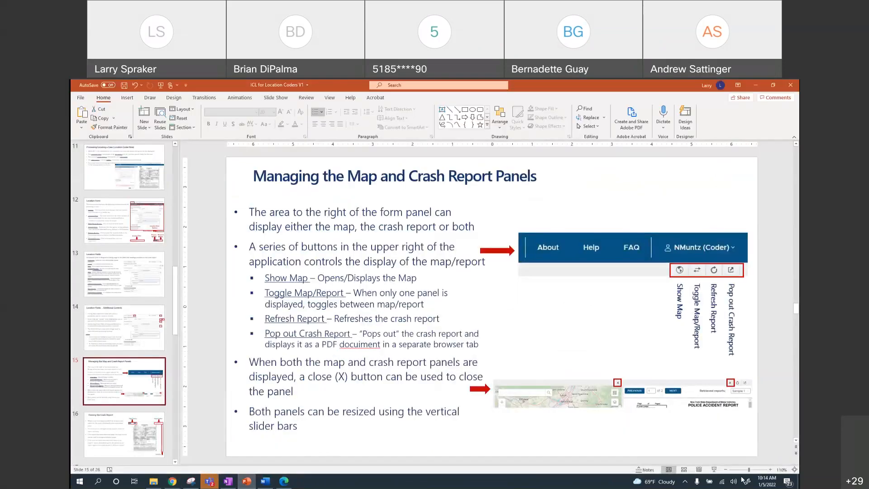
left_click(714, 470)
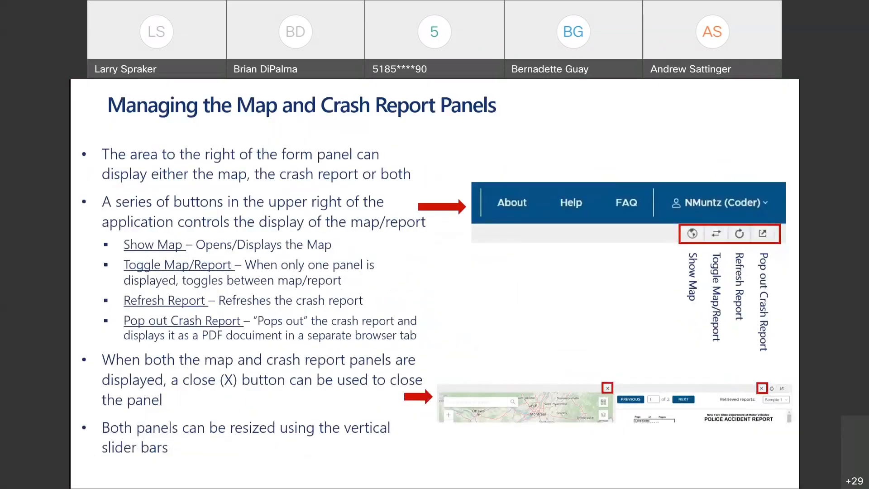
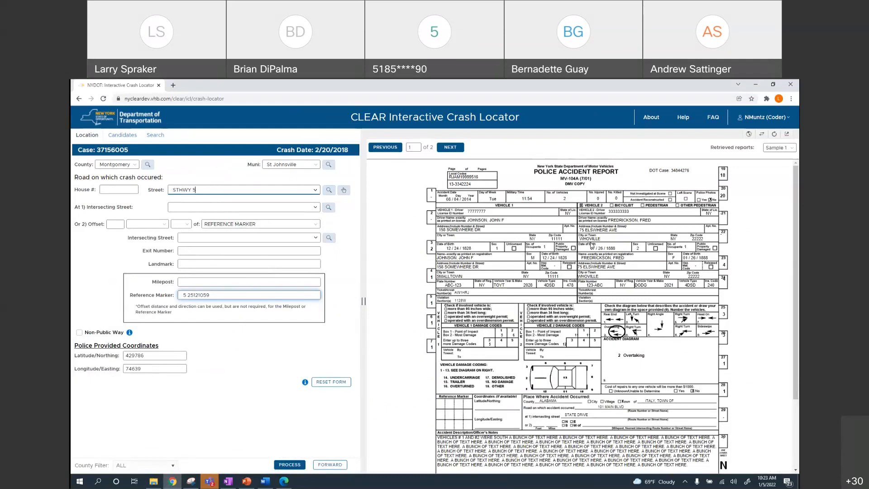
Review the police report, briefly show the side map, then display the full-width NY 5 map
scroll(597, 334, "down", 3)
scroll(653, 356, "down", 1)
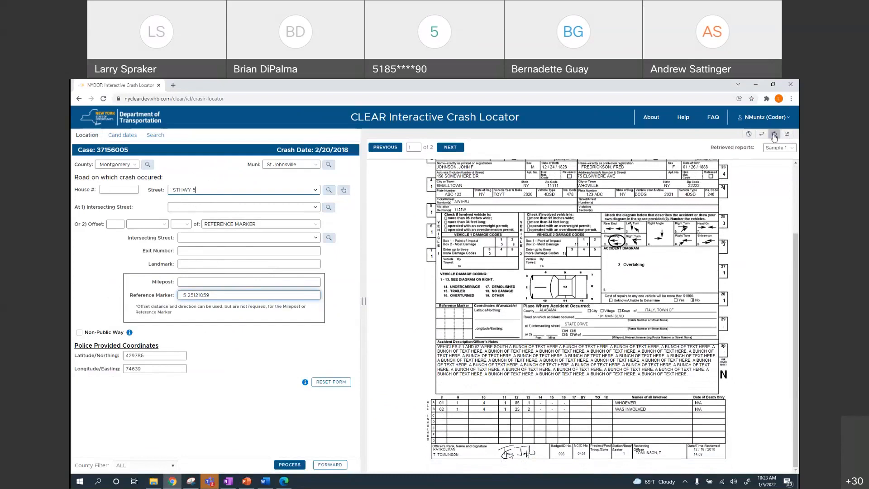
left_click(748, 135)
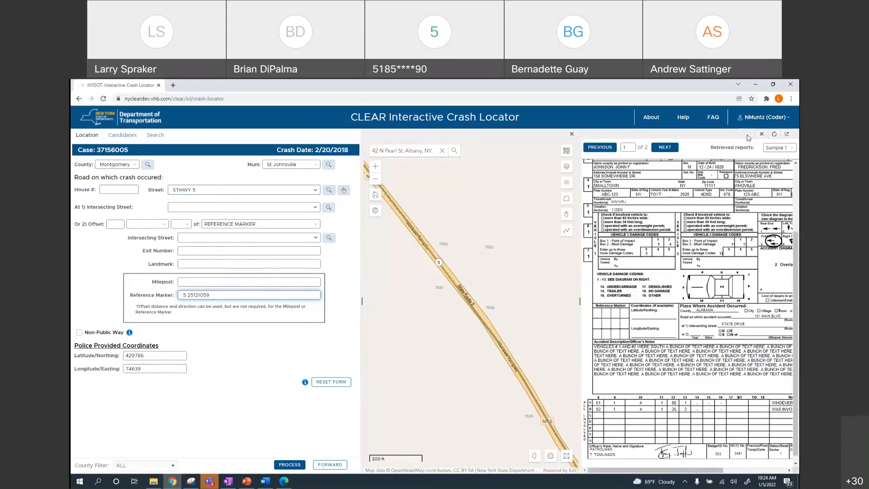
left_click(572, 135)
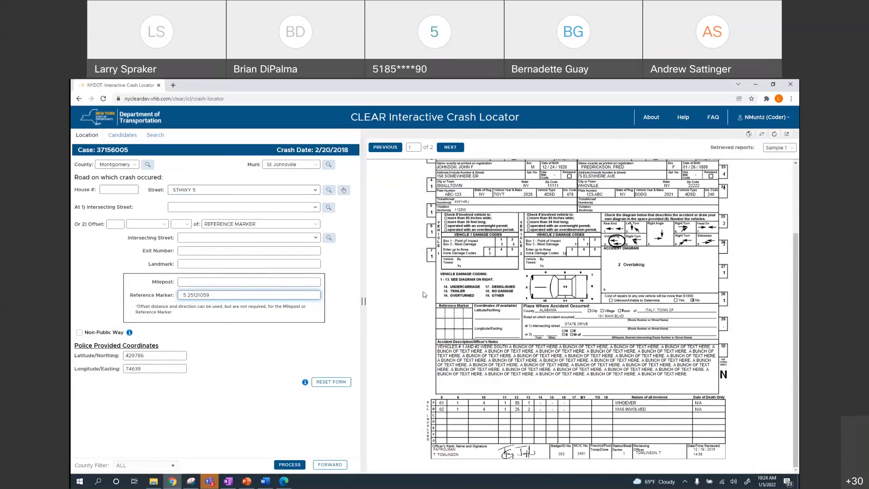
left_click(762, 135)
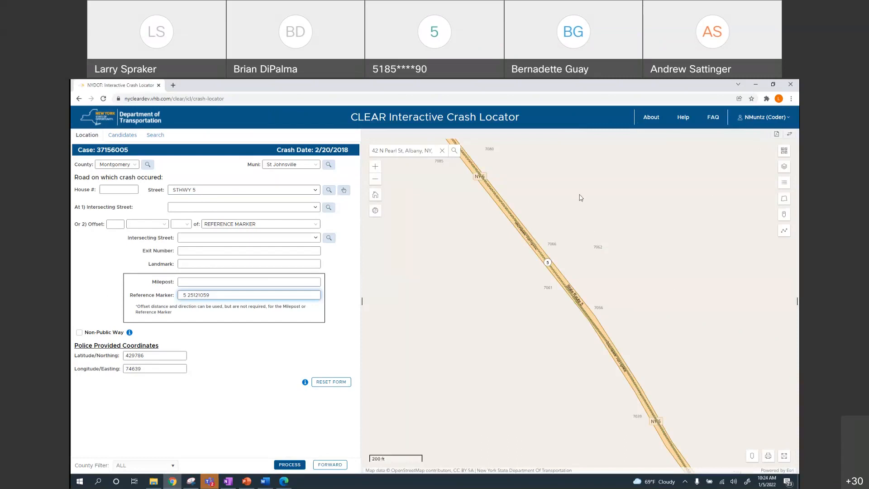
Toggle the right panel back and forth between the Route 5 map and the police report
left_click(788, 135)
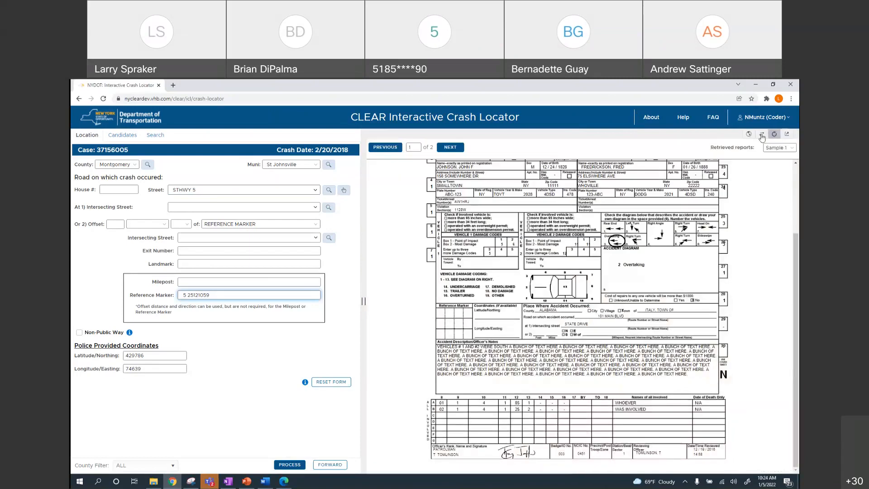
left_click(764, 135)
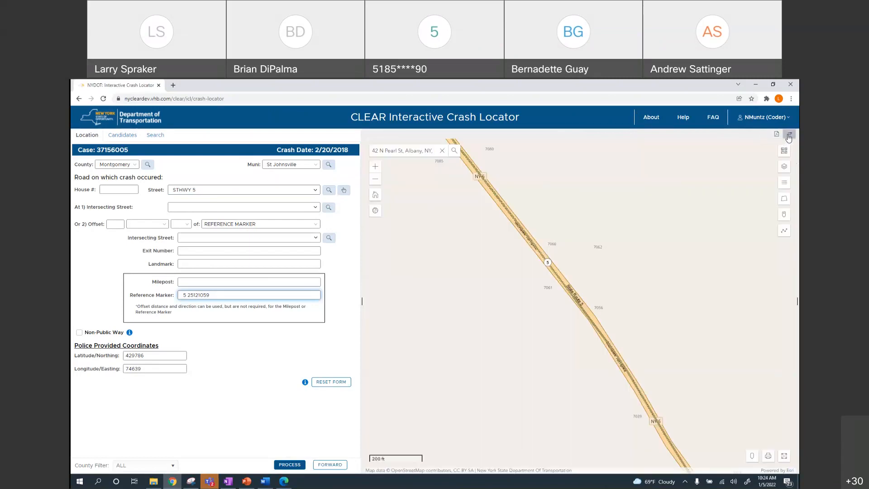
left_click(789, 136)
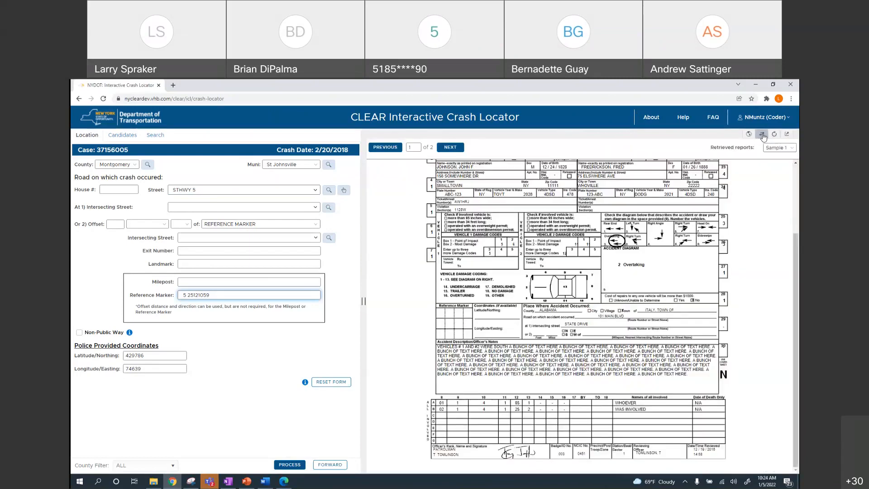
left_click(762, 136)
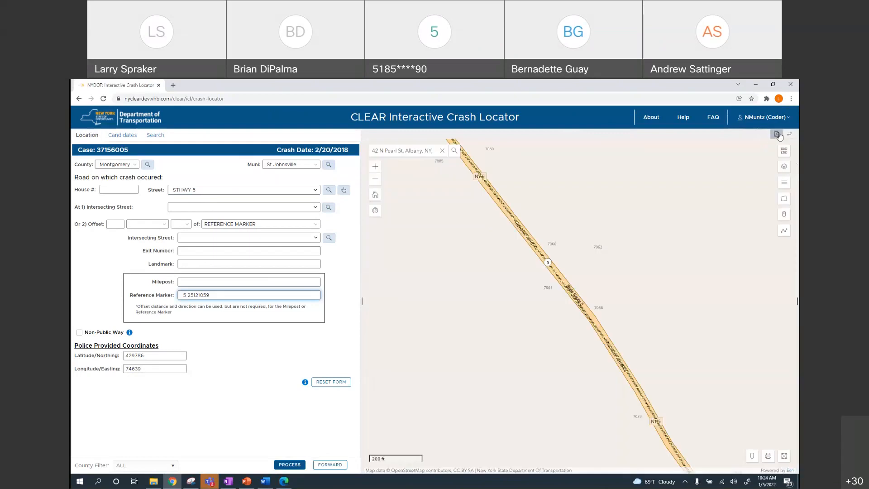
left_click(778, 135)
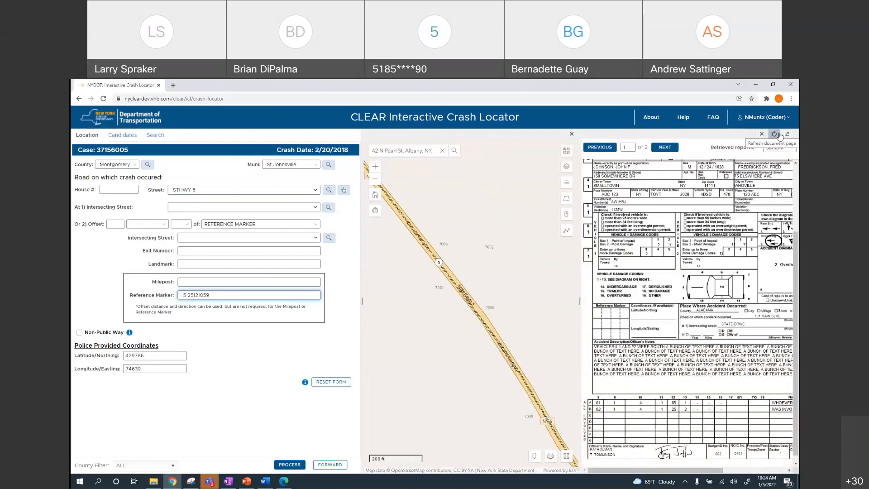
left_click(762, 134)
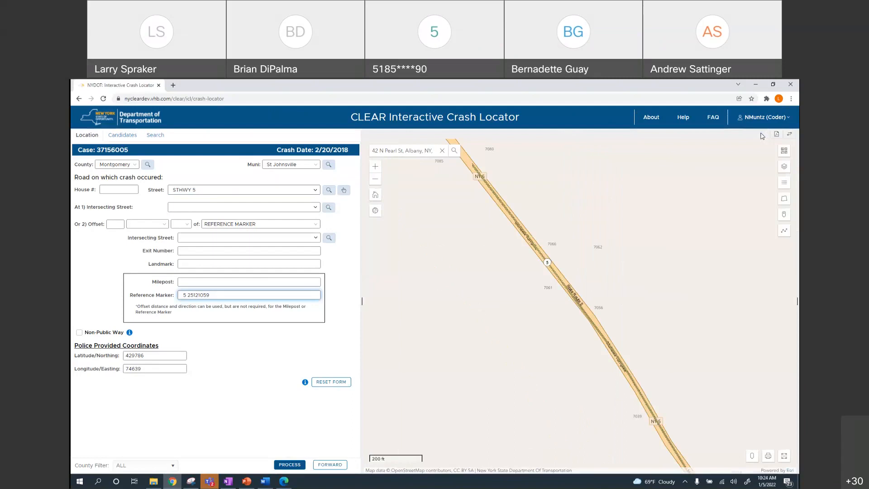
Settle on the full police report Sample 1 and list the retrieved sample reports
left_click(790, 136)
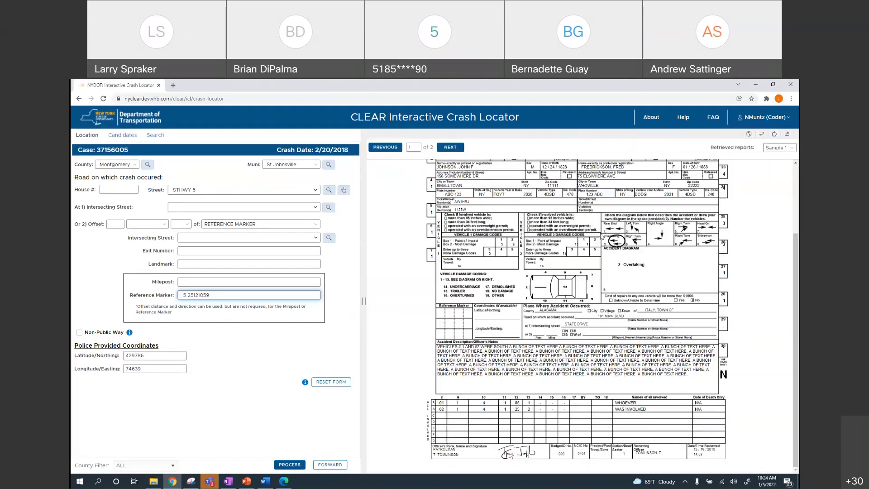
left_click(749, 136)
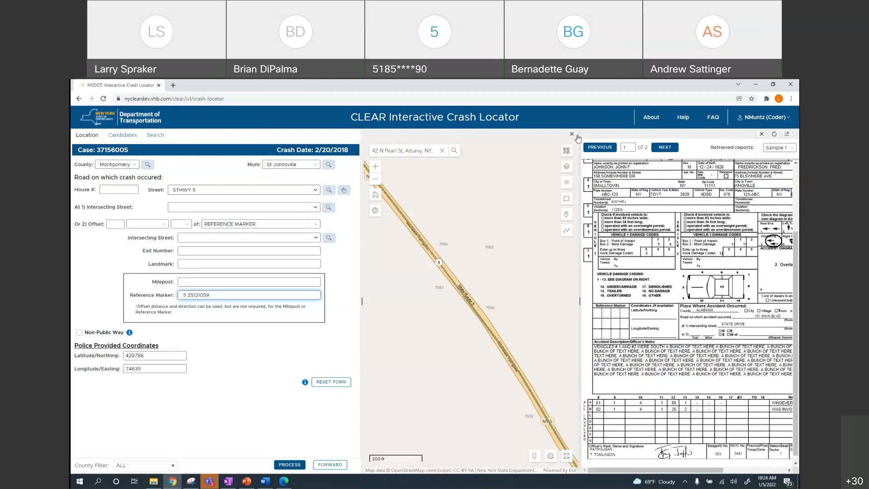
left_click(762, 135)
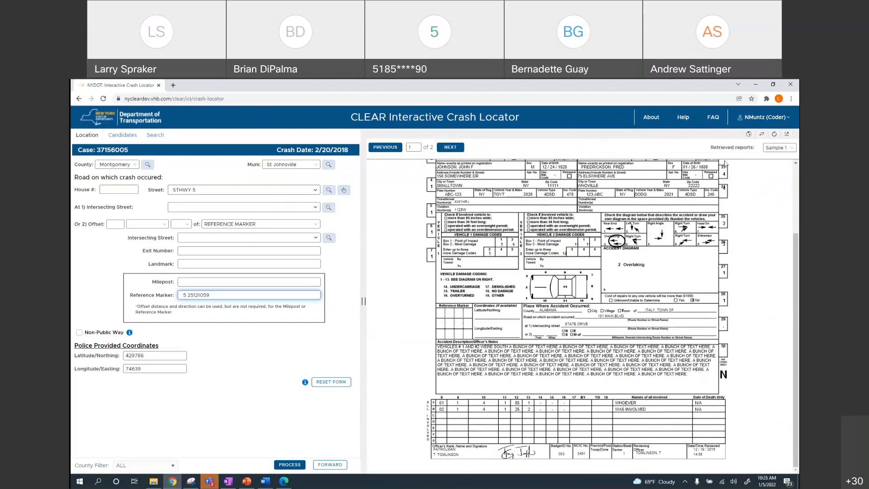
left_click(762, 134)
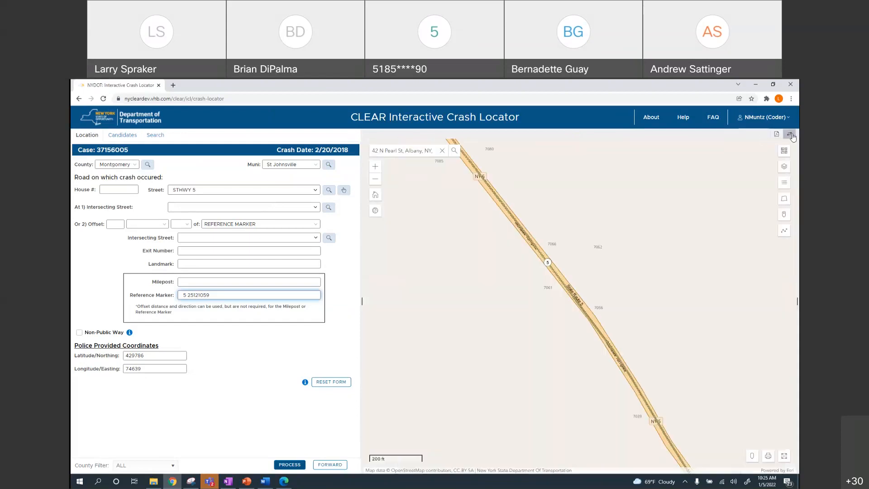
left_click(790, 135)
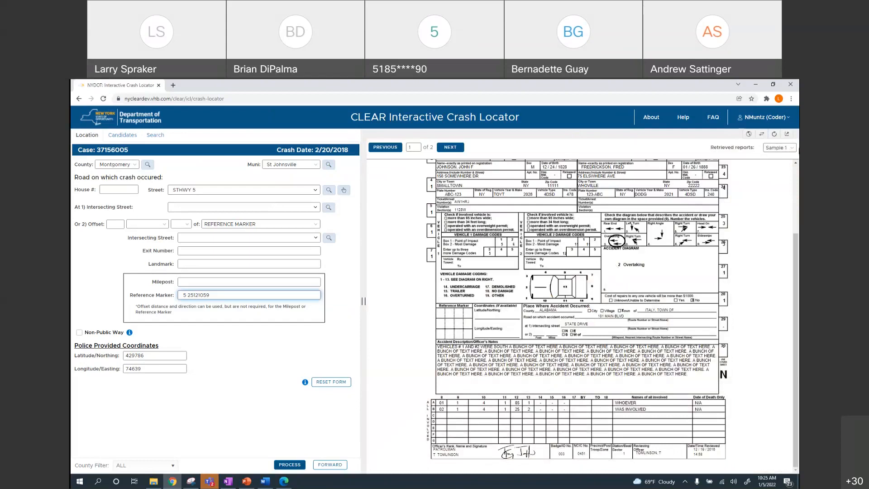
left_click(791, 149)
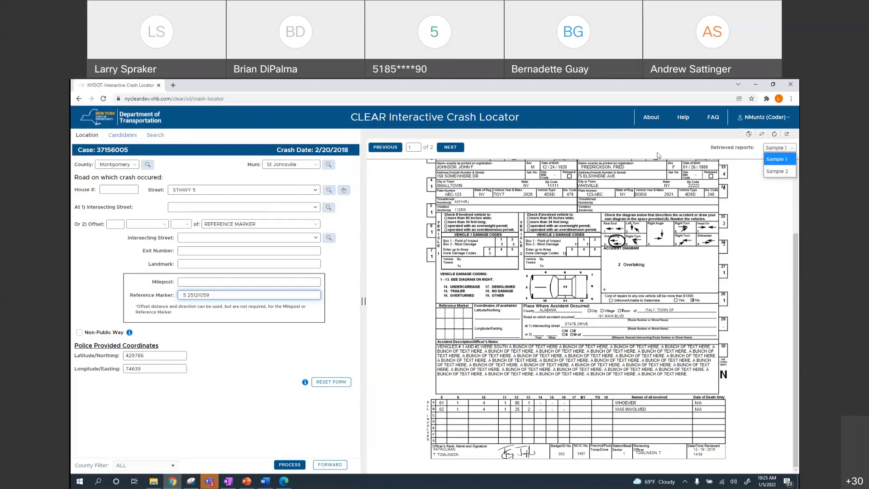
left_click(778, 158)
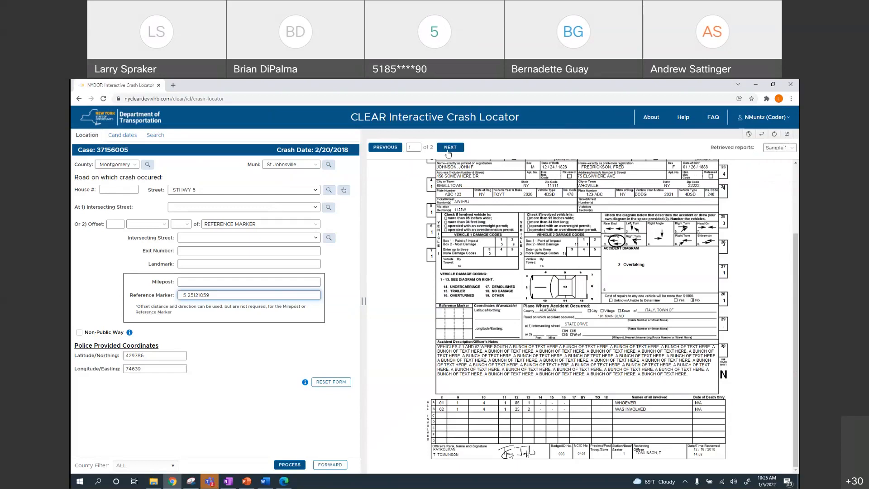
left_click(449, 148)
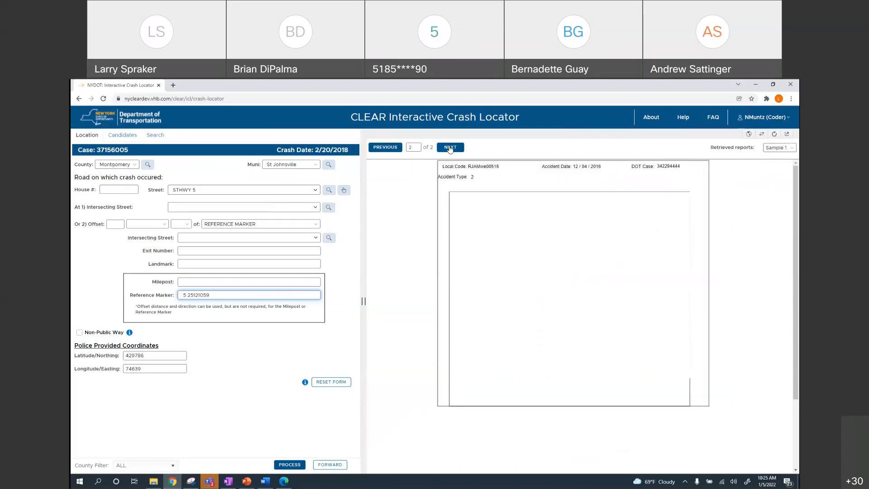
left_click(388, 148)
left_click(419, 147)
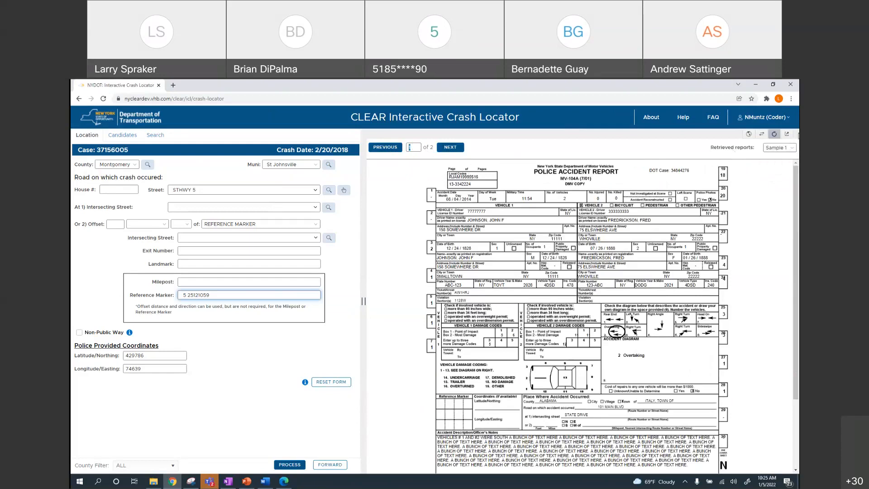
Open Sample_MV104A.pdf in its own tab, zoom to 300%, then back out to 175%
left_click(787, 133)
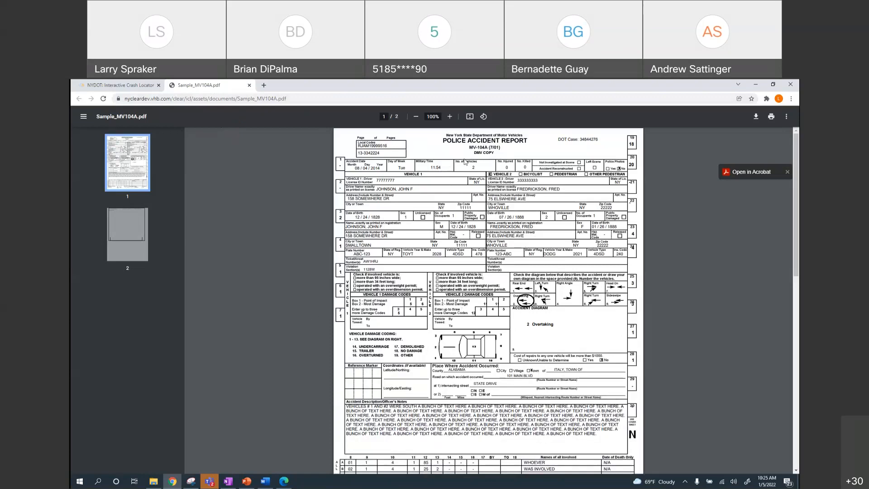
left_click(450, 118)
left_click(450, 118)
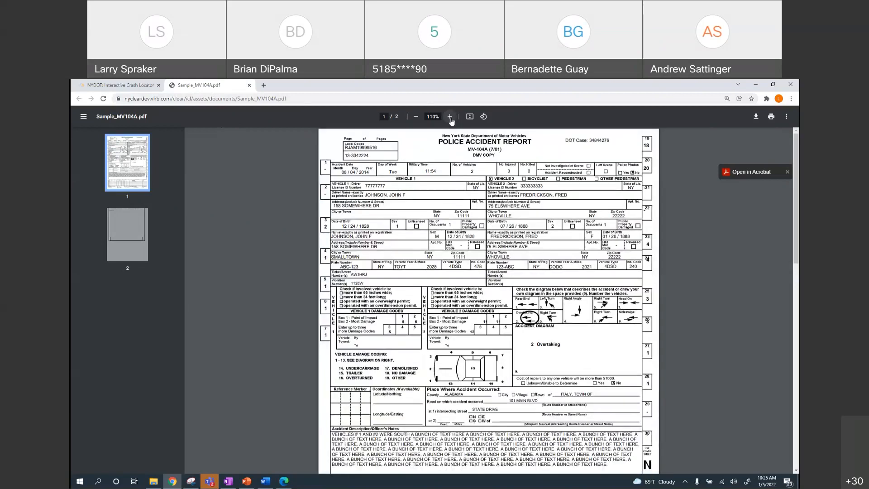
left_click(450, 118)
left_click(450, 118)
left_click(450, 118)
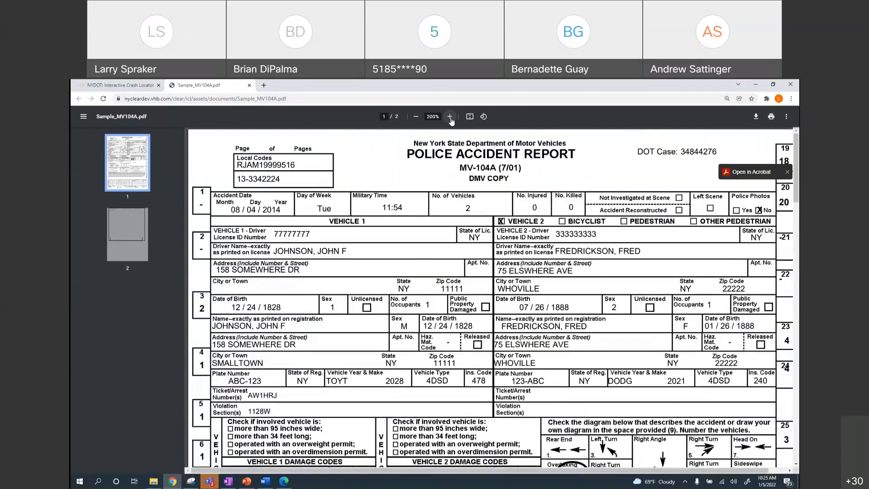
left_click(450, 118)
left_click(450, 118)
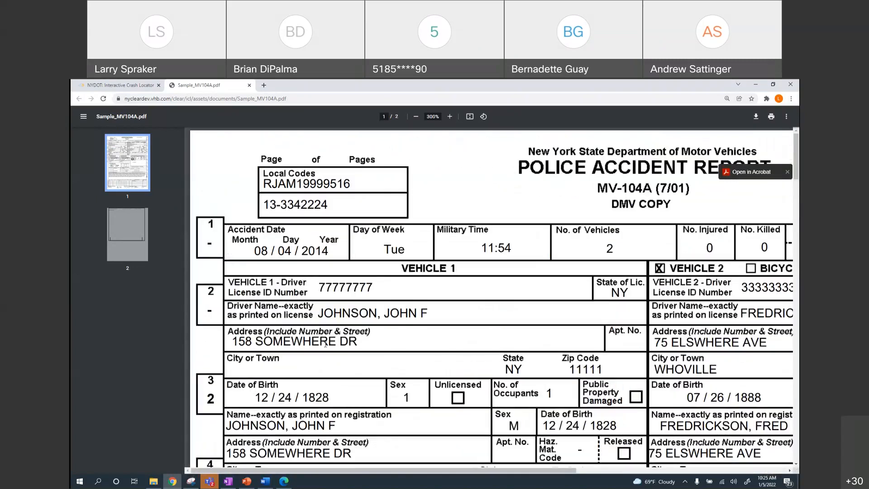
left_click(414, 118)
left_click(415, 118)
left_click(415, 118)
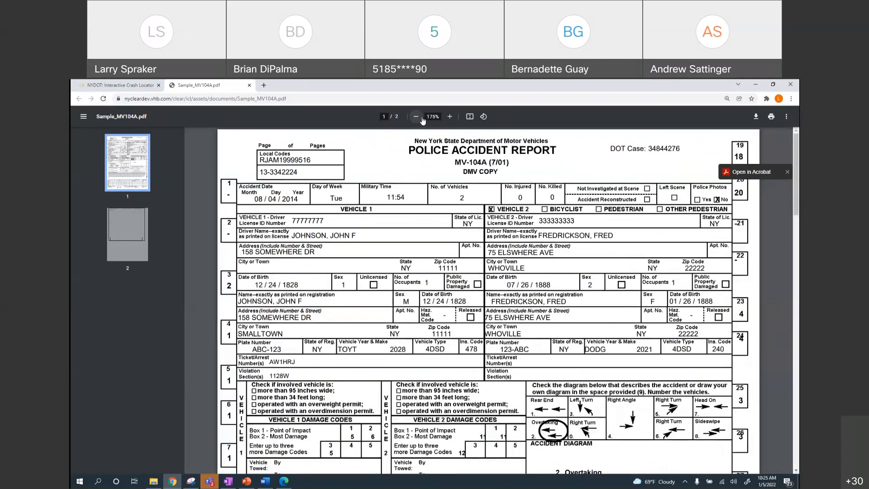
View pages 2 and 1, return to the crash locator, and list the retrieved reports
left_click(136, 235)
left_click(134, 160)
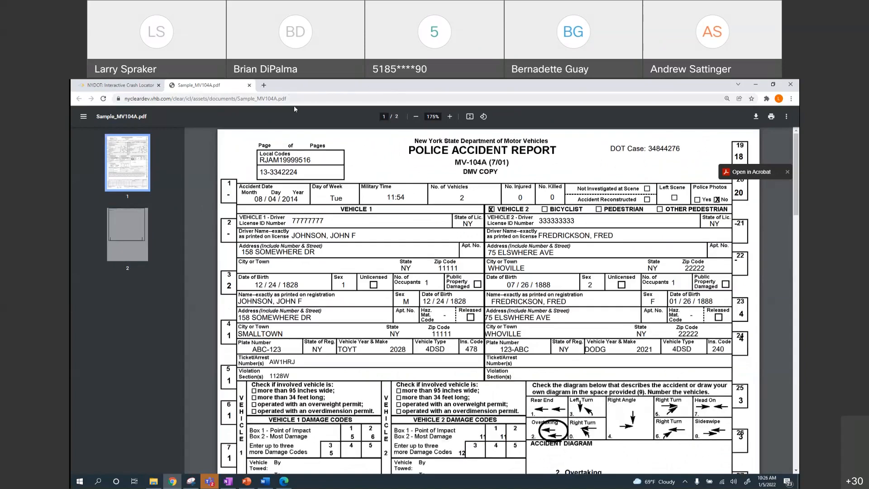
left_click(120, 85)
left_click(779, 148)
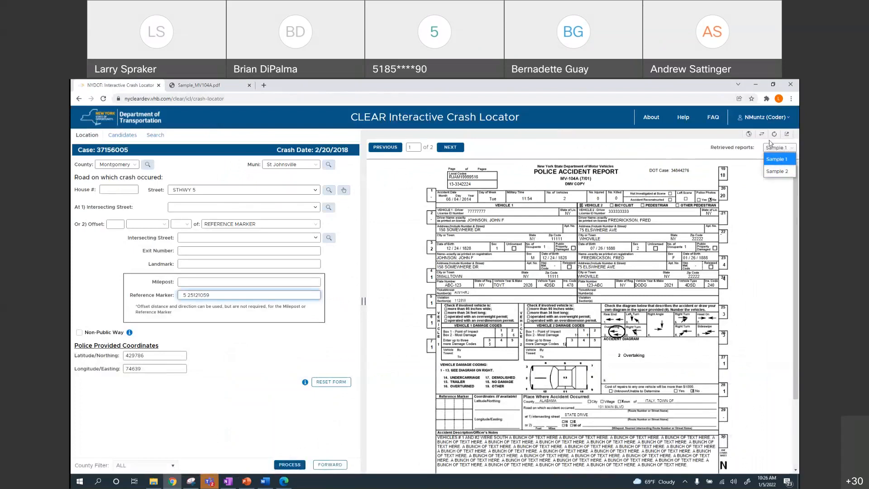
Dismiss the reports list, check the Sample_MV104A.pdf tab, then close that tab
left_click(779, 159)
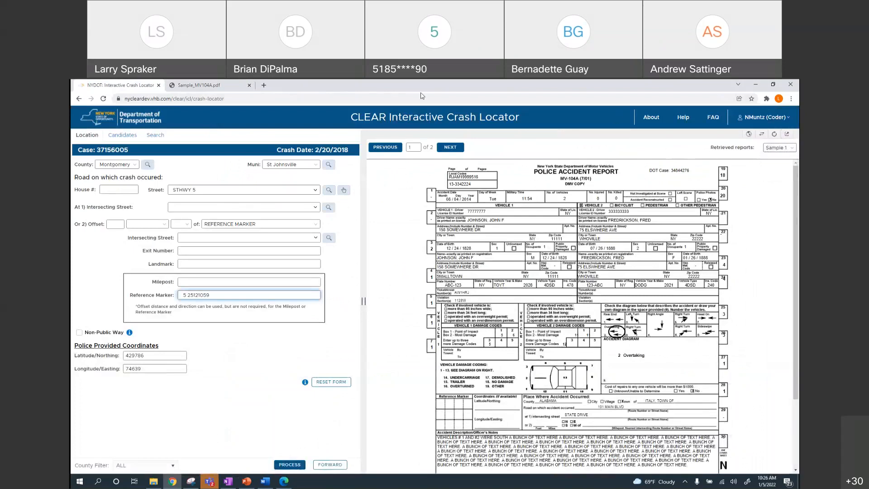
left_click(213, 85)
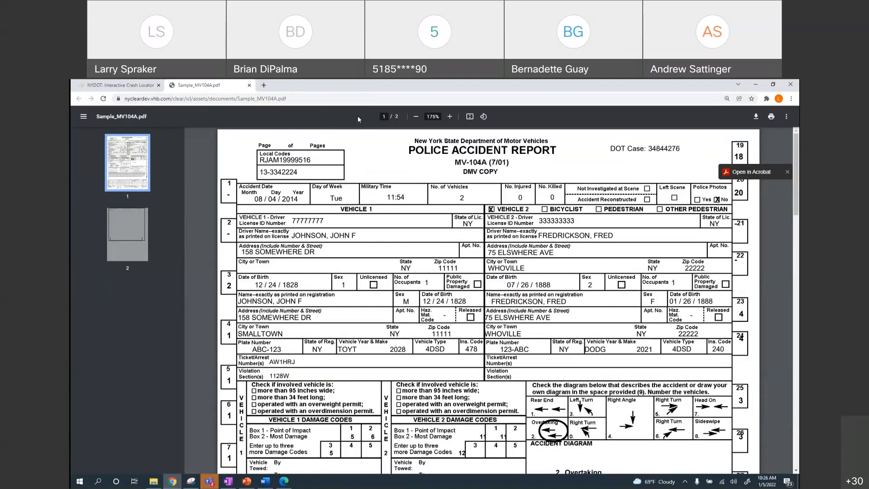
left_click(118, 85)
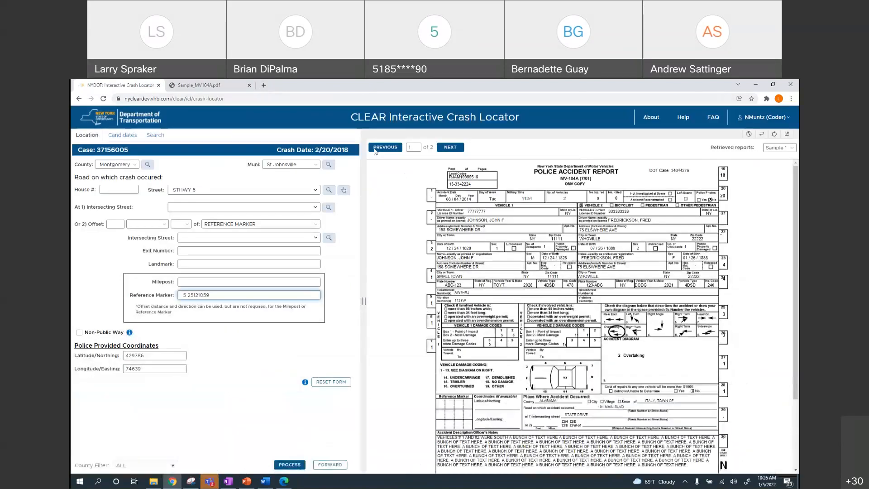
left_click(249, 85)
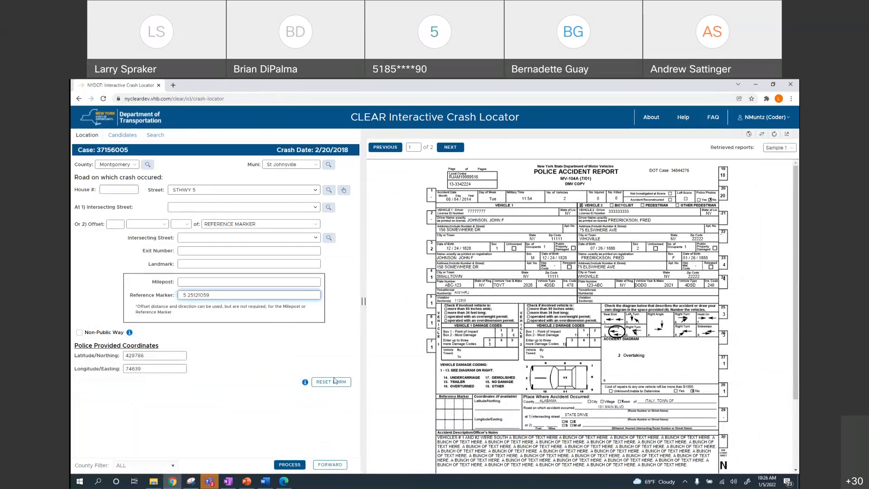
Geocode the St Johnsville crash and accept its State Route 5 candidate 1
left_click(289, 465)
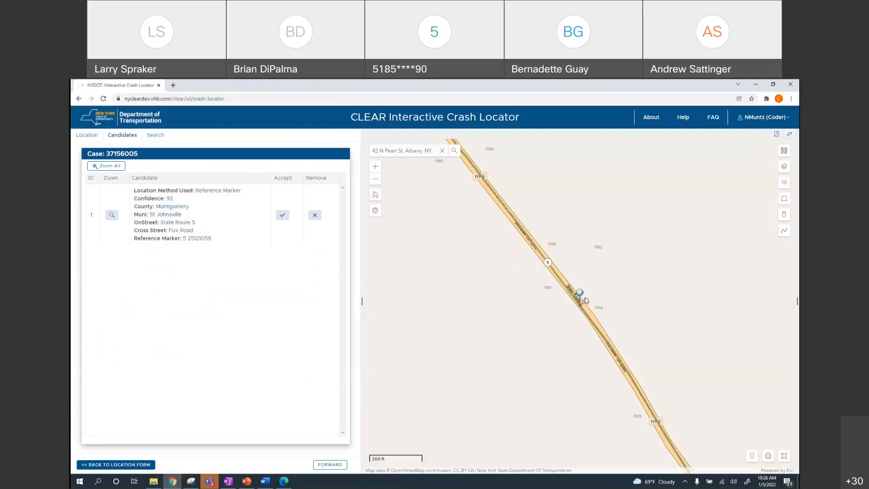
left_click(776, 135)
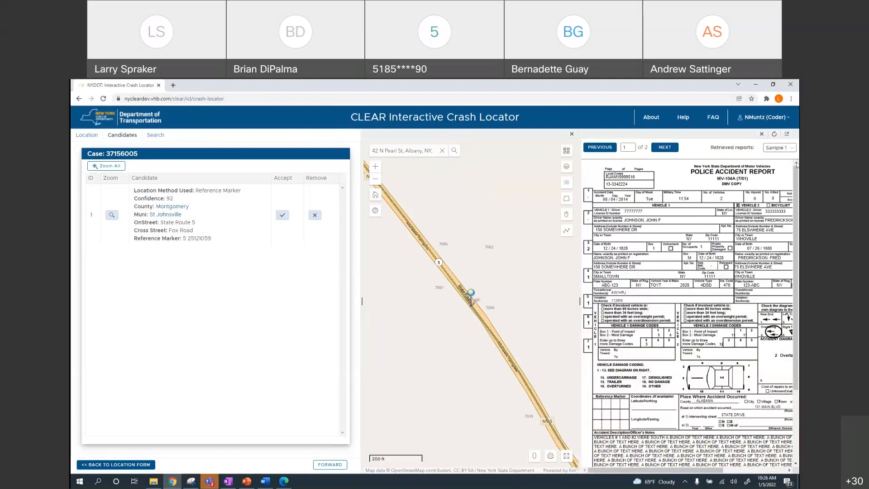
left_click(282, 216)
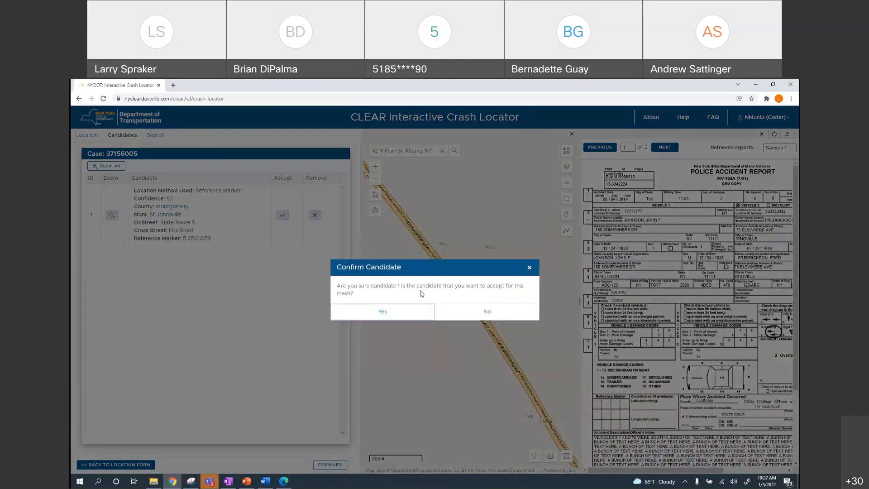
left_click(379, 312)
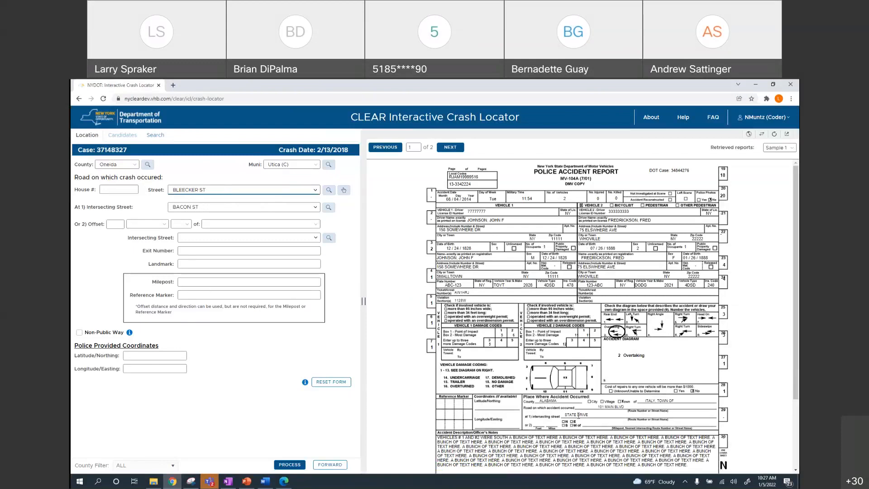
Check the police report, then geocode the Utica crash at Bleecker St and Bacon St
scroll(548, 420, "down", 2)
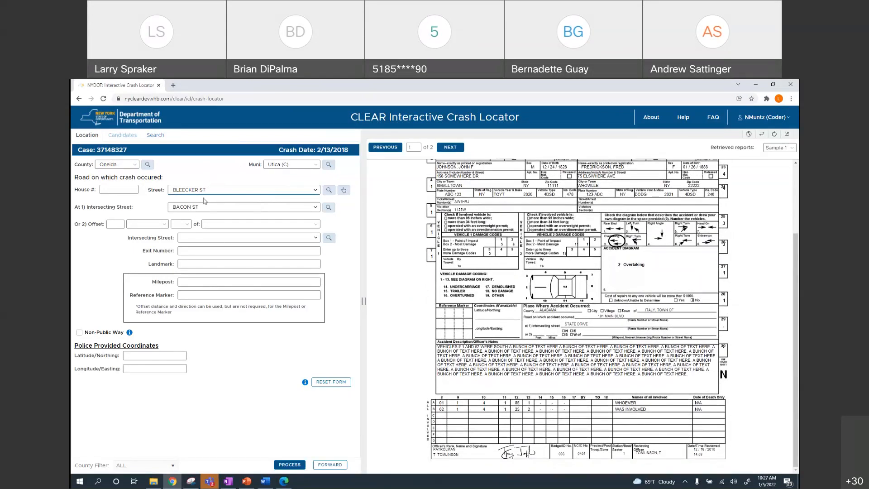
left_click(289, 465)
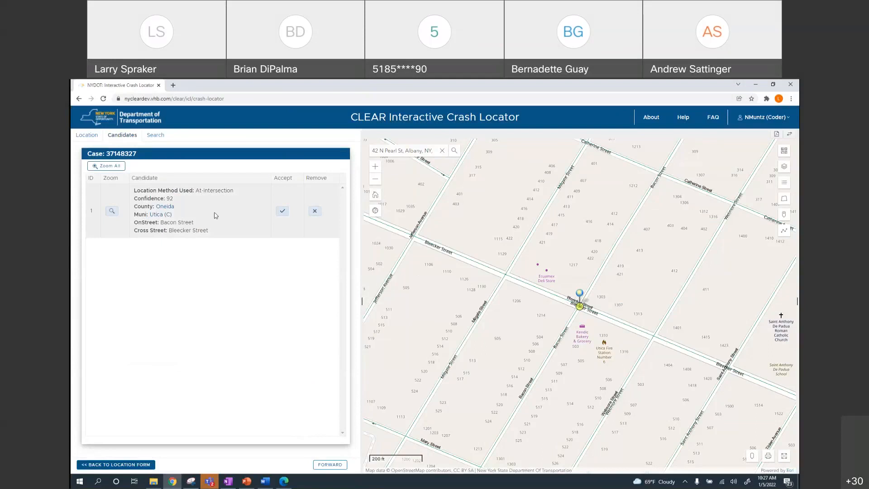
Review Candidate 1's map info, then accept the Bacon and Bleecker intersection candidate
left_click(580, 301)
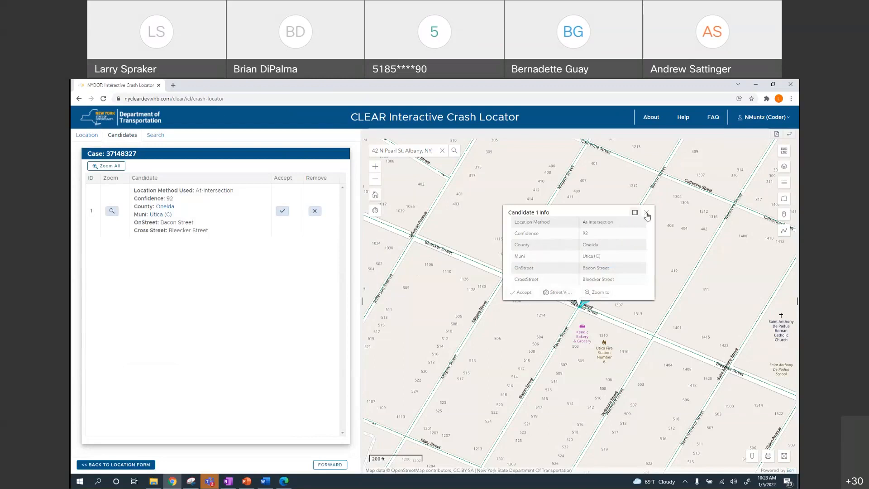
left_click(594, 293)
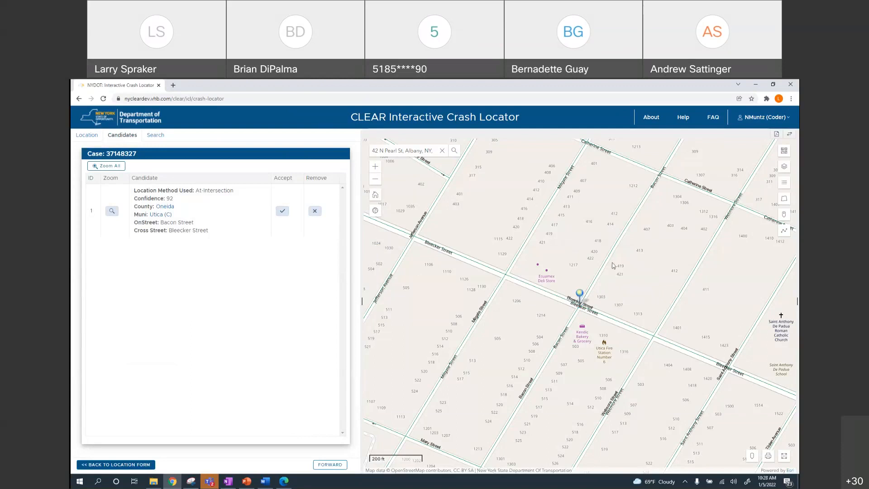
left_click(281, 213)
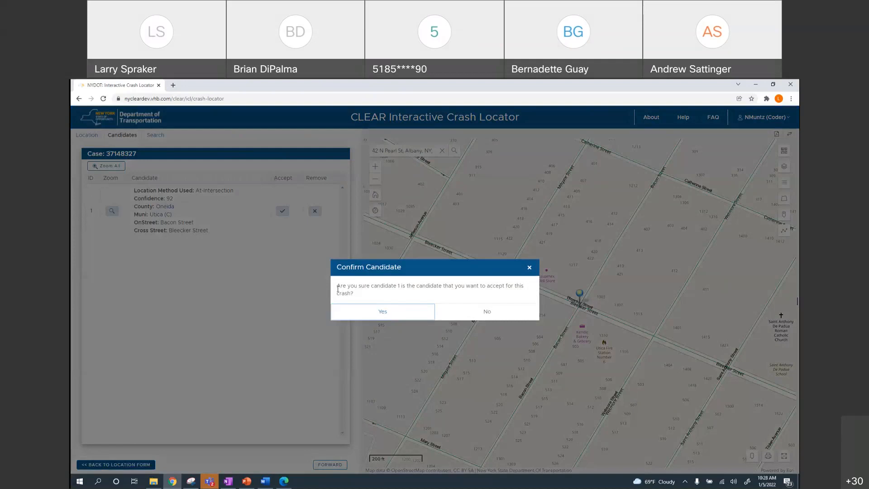
left_click(386, 314)
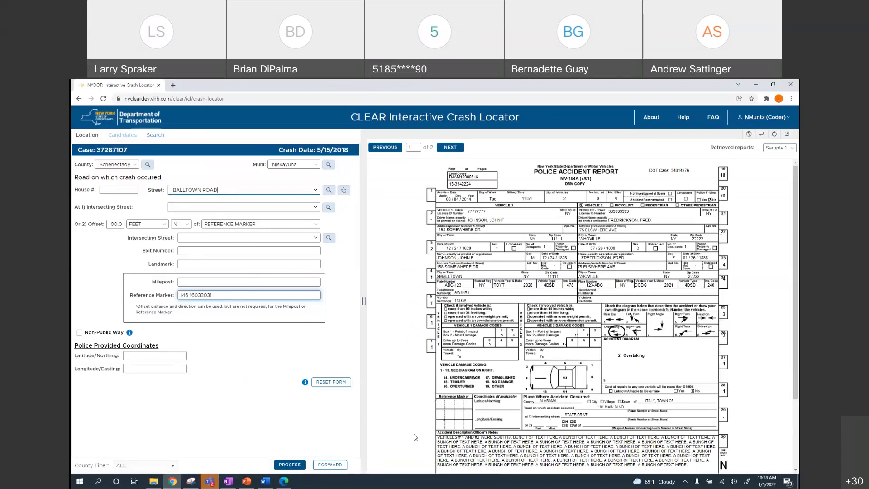
left_click(289, 465)
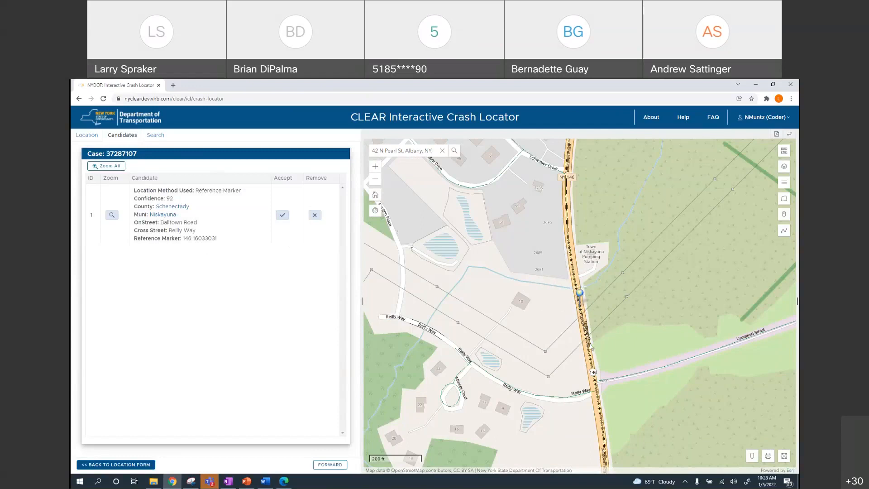
Measure along Balltown Road and drop a user-placed pin offset from the reference marker
left_click(784, 232)
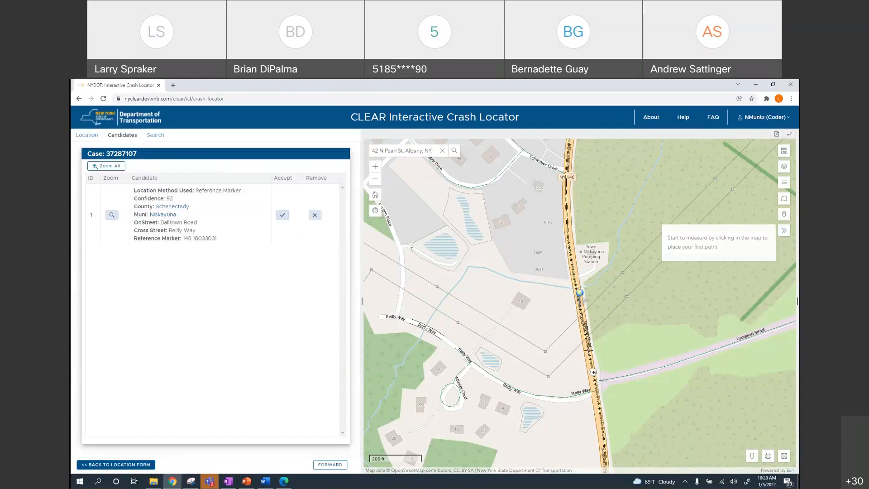
left_click(581, 307)
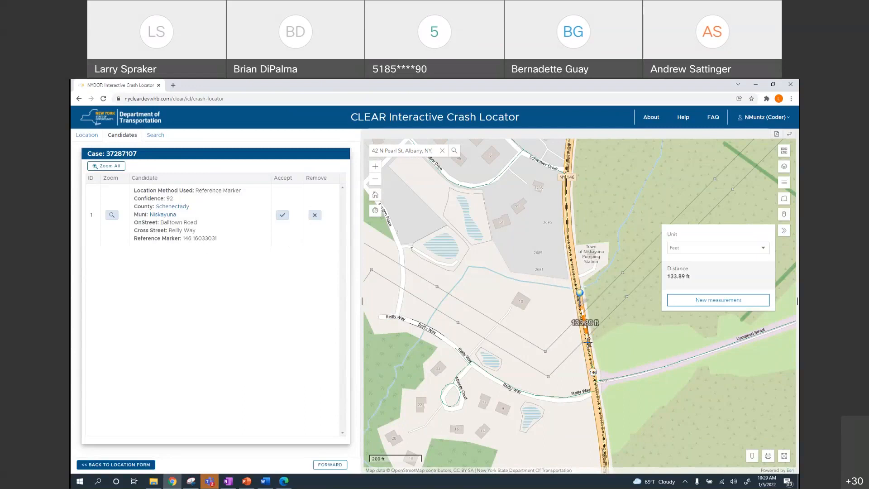
left_click(784, 230)
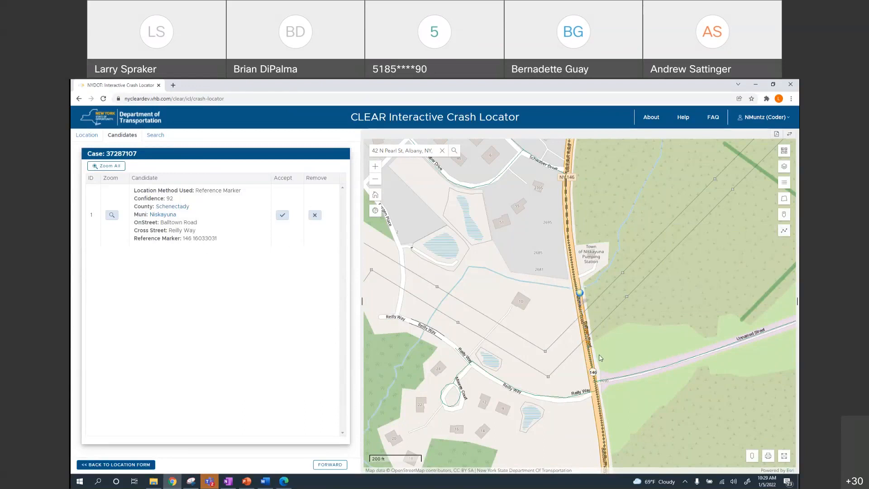
left_click(752, 457)
left_click(587, 338)
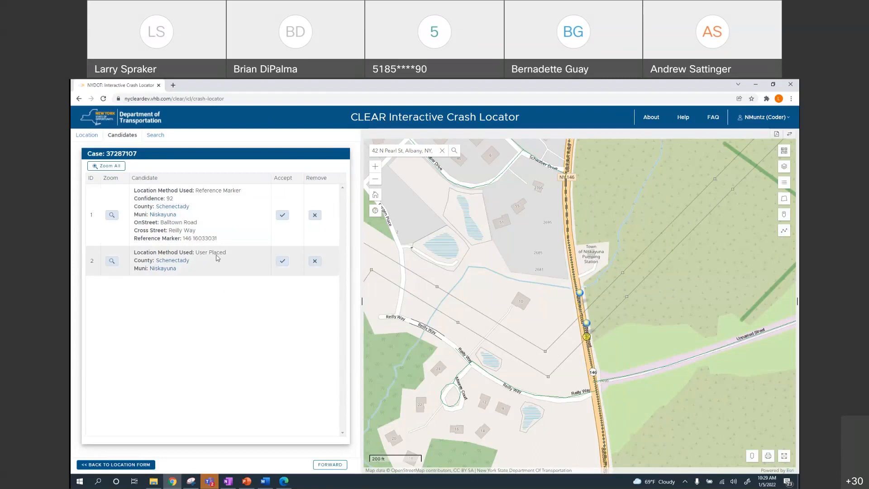
Accept user-placed candidate 2 and confirm it with Yes
left_click(282, 263)
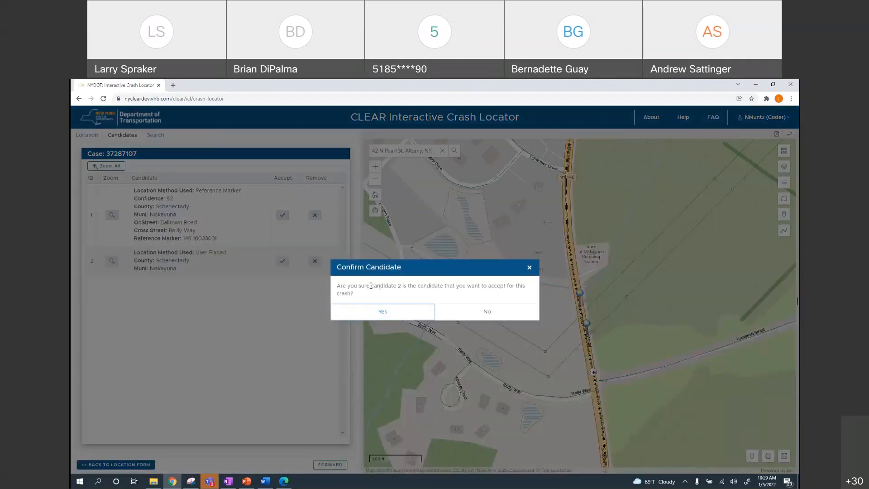
double_click(399, 286)
left_click(385, 311)
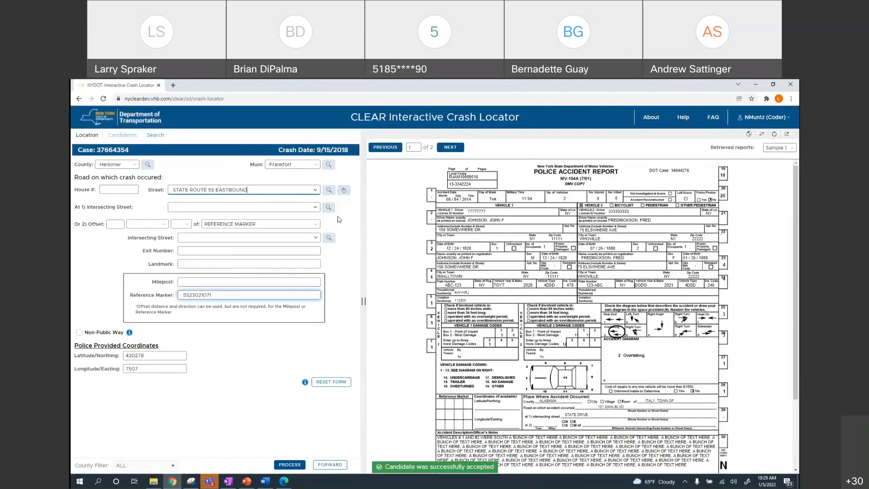
Check the map's layer list, hide the map, and geocode the Frankfort State Route 5S crash
left_click(748, 134)
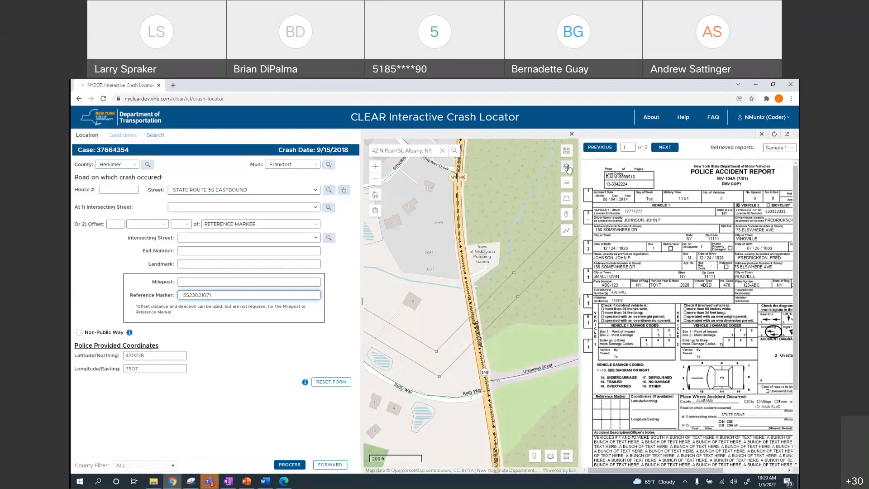
left_click(565, 173)
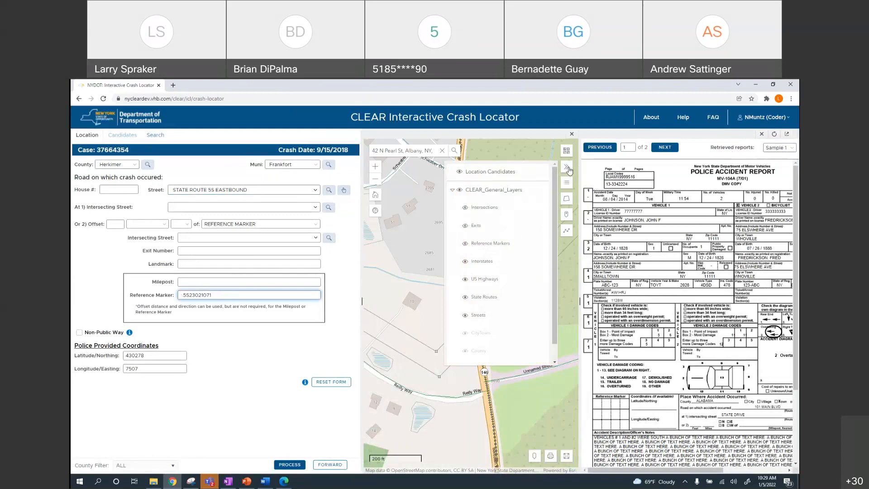
left_click(567, 168)
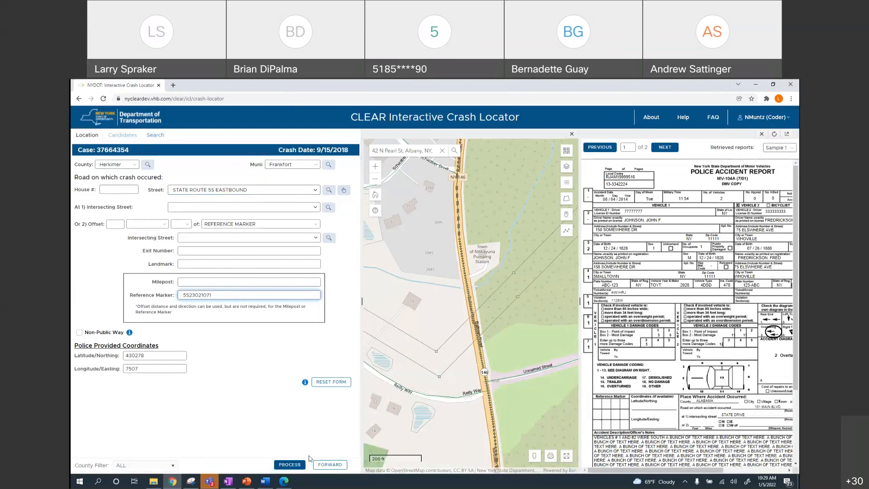
left_click(571, 134)
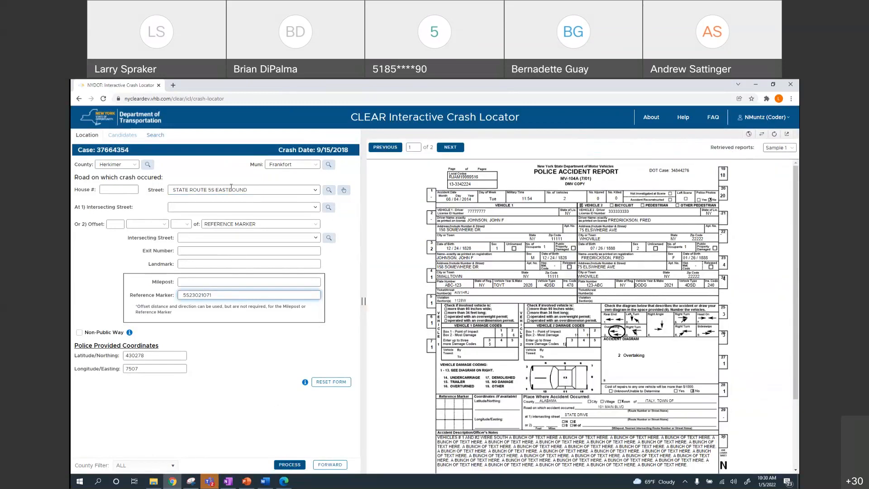
left_click(294, 465)
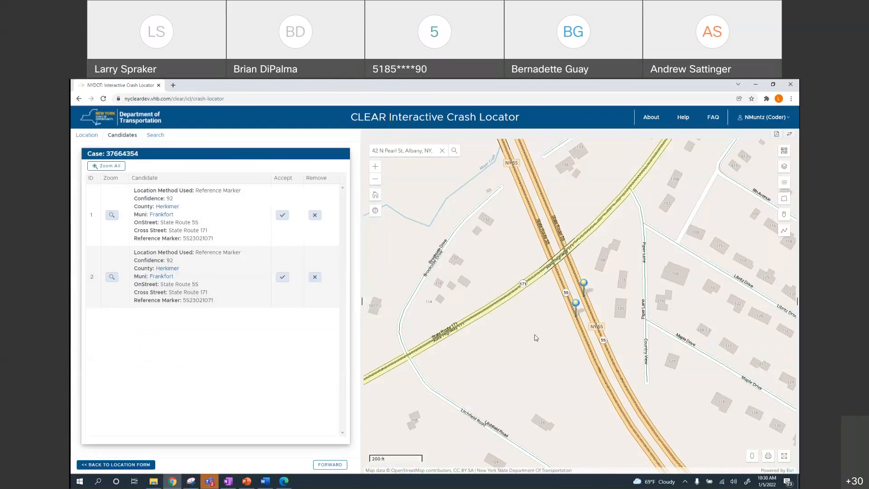
Turn on the Reference Markers layer and zoom in on the two 5S23021071 candidate pins
left_click(785, 167)
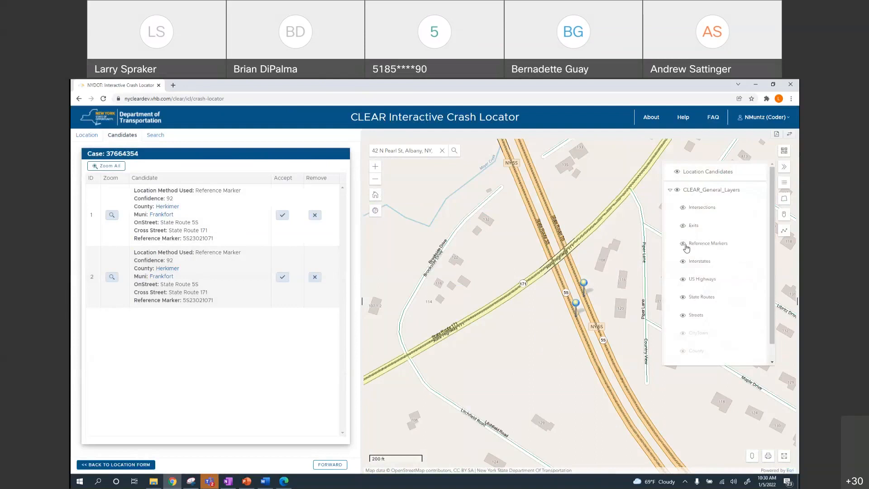
left_click(682, 246)
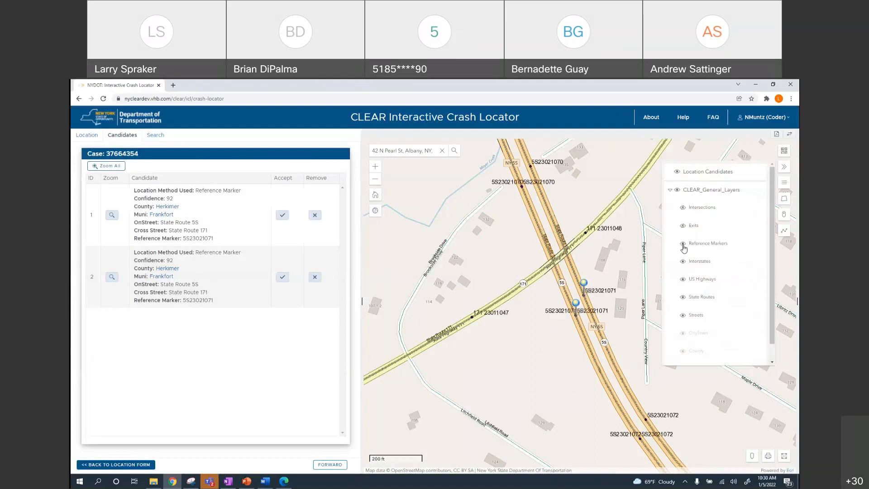
scroll(598, 316, "up", 2)
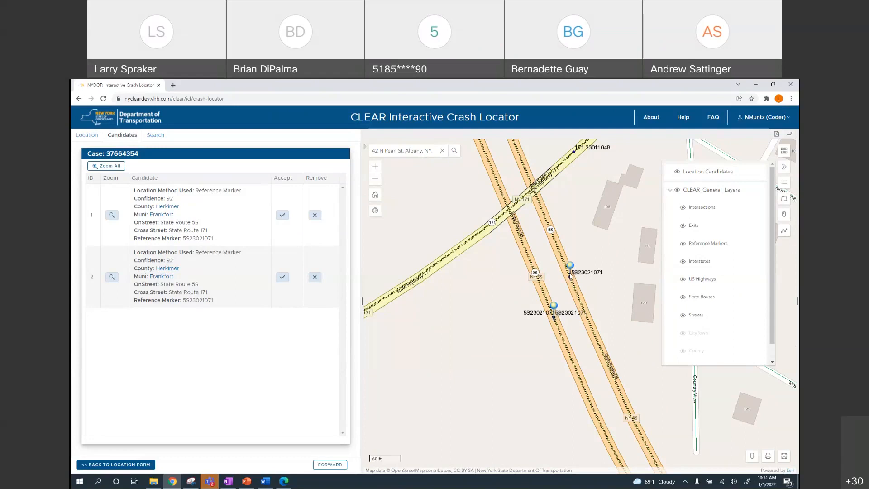
Measure about 40 ft from the 5S23021071 reference-marker pin
left_click(784, 230)
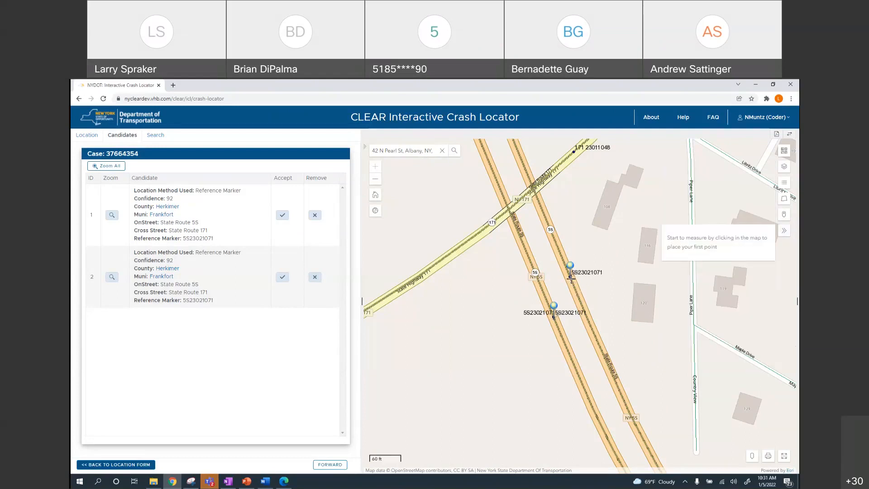
left_click(571, 278)
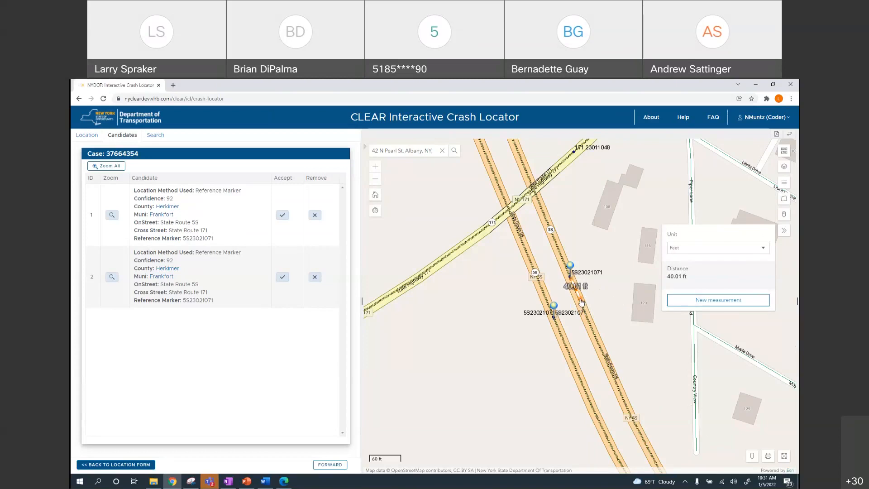
left_click(783, 232)
left_click(784, 233)
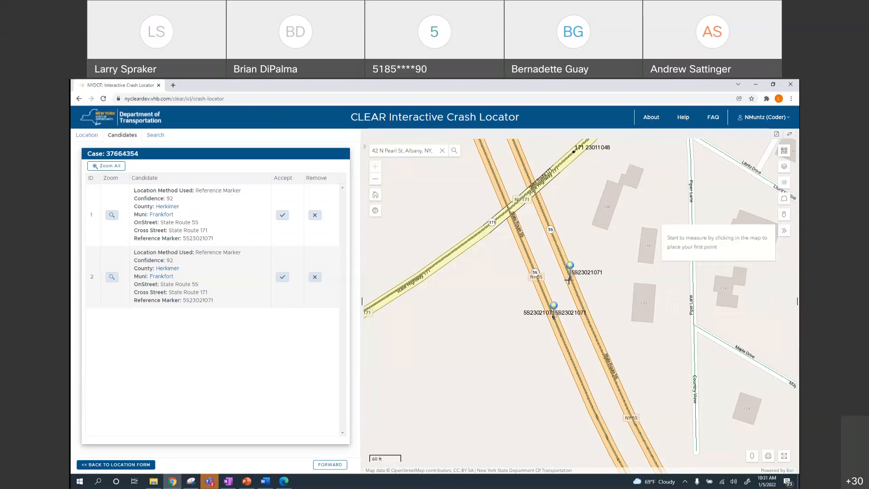
left_click(572, 281)
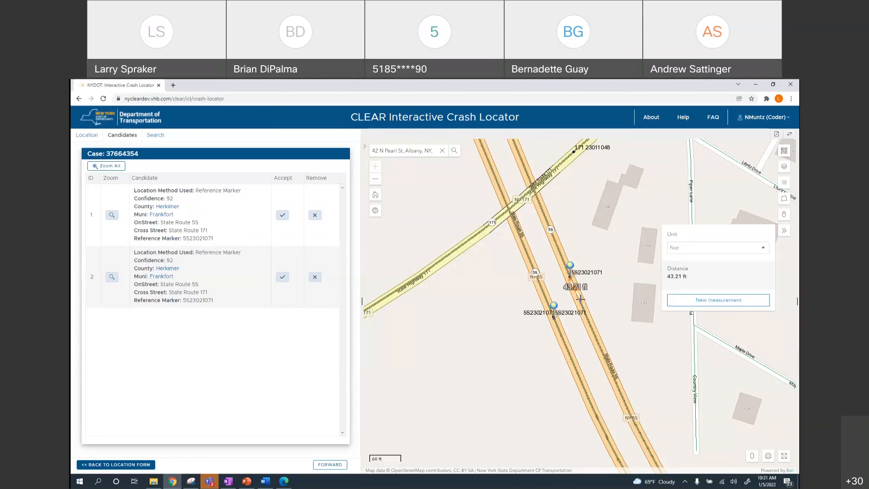
double_click(580, 297)
Place a user candidate at the measurement end, clear the measurement, and request removing row 3
left_click(752, 456)
left_click(580, 301)
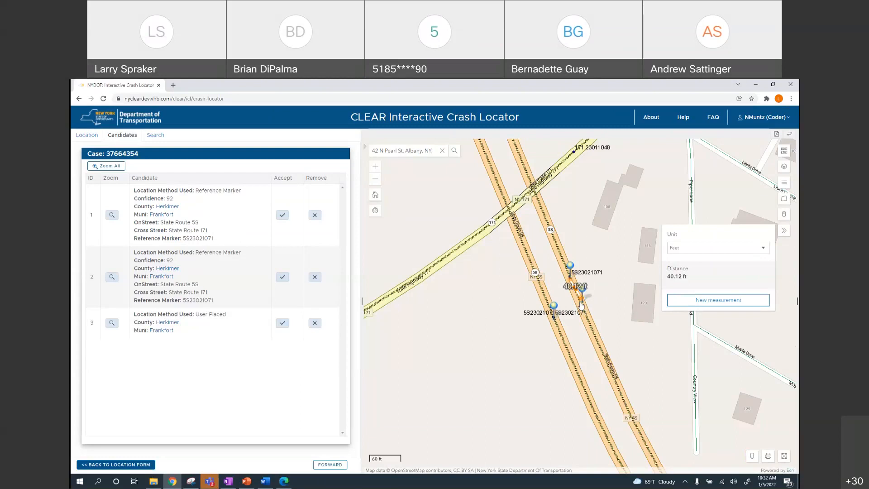
left_click(784, 233)
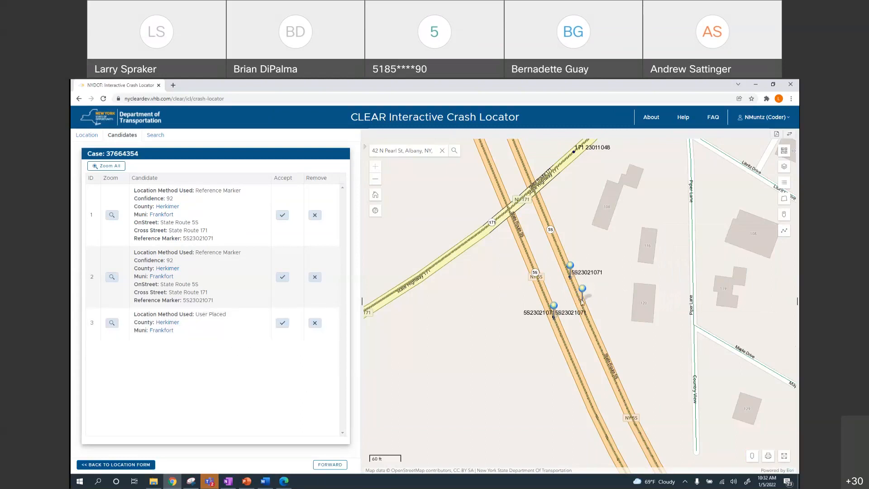
left_click(315, 324)
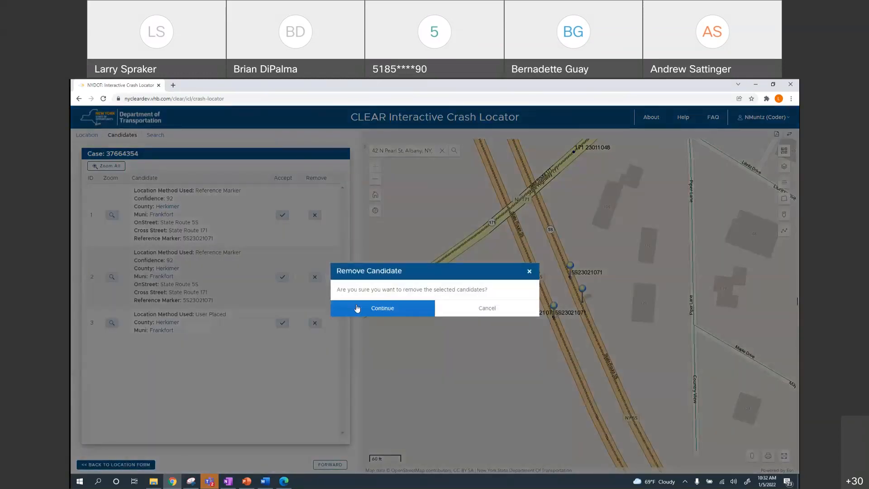
Confirm removal of user candidate 3 and open Sample_MV104A.pdf in its own tab
left_click(399, 305)
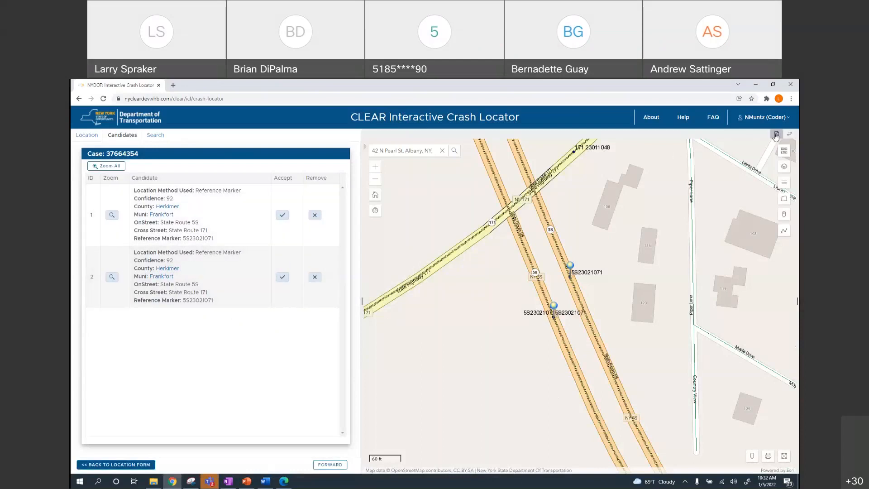
left_click(776, 135)
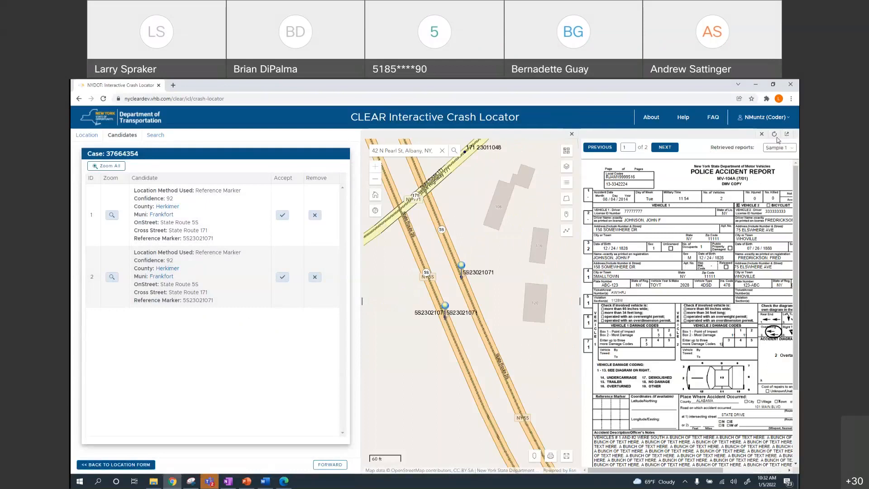
left_click(787, 133)
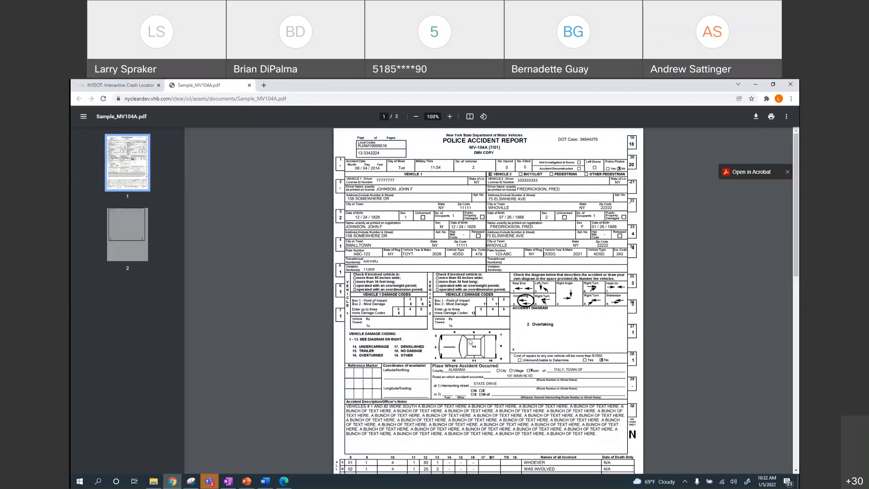
Zoom the police report to 150%, scroll through it, and return to the Crash Locator tab
left_click(449, 116)
left_click(450, 116)
left_click(449, 117)
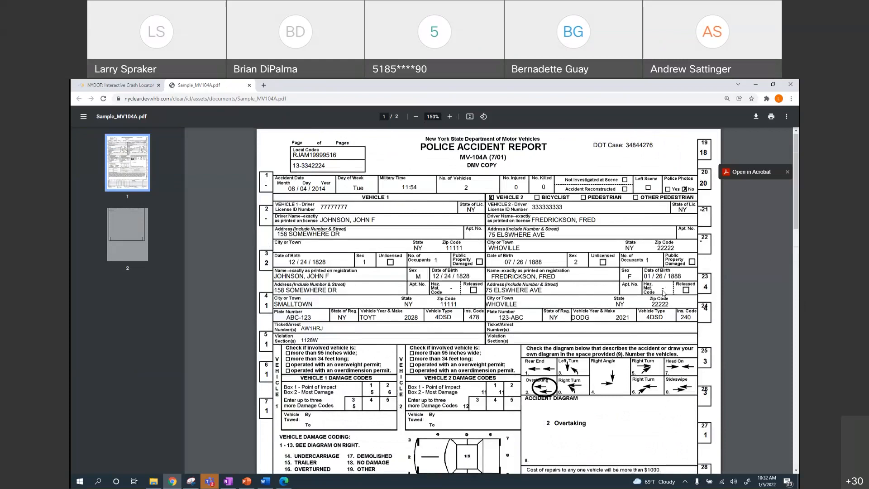
scroll(663, 293, "down", 6)
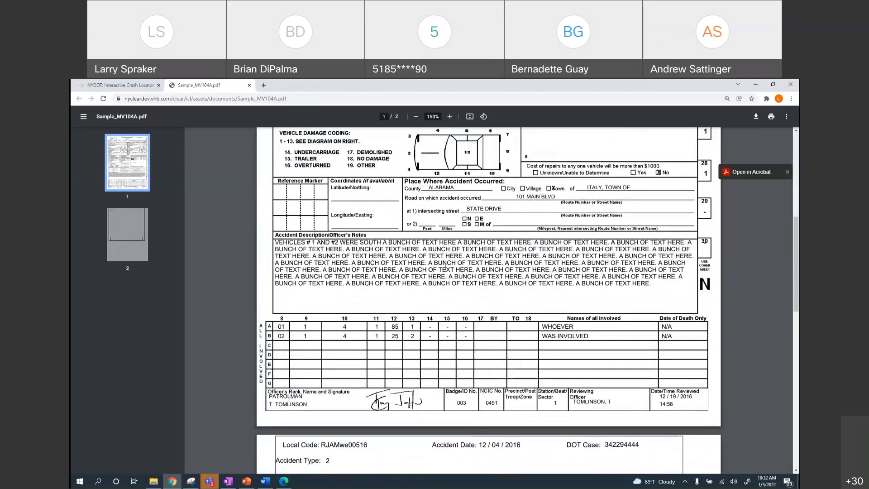
left_click(143, 86)
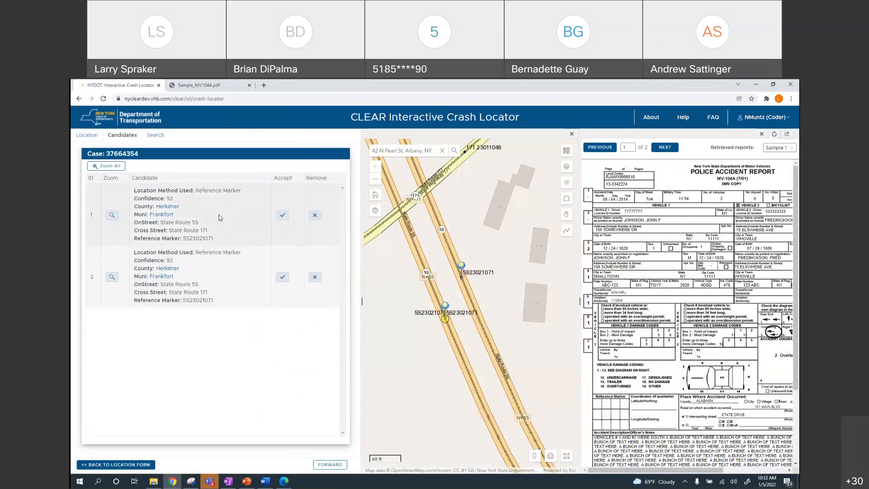
Accept candidate 1 at marker 5S23021071 for the Frankfort crash and confirm
left_click(282, 215)
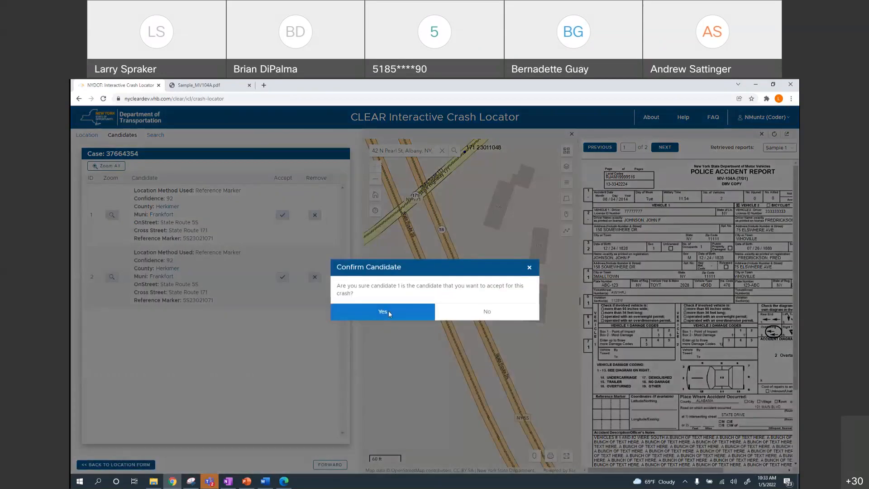
left_click(388, 310)
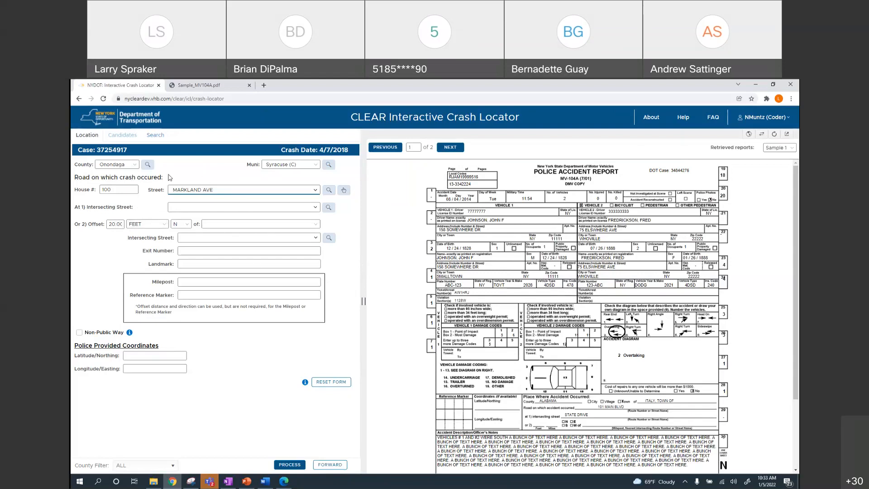
left_click(291, 466)
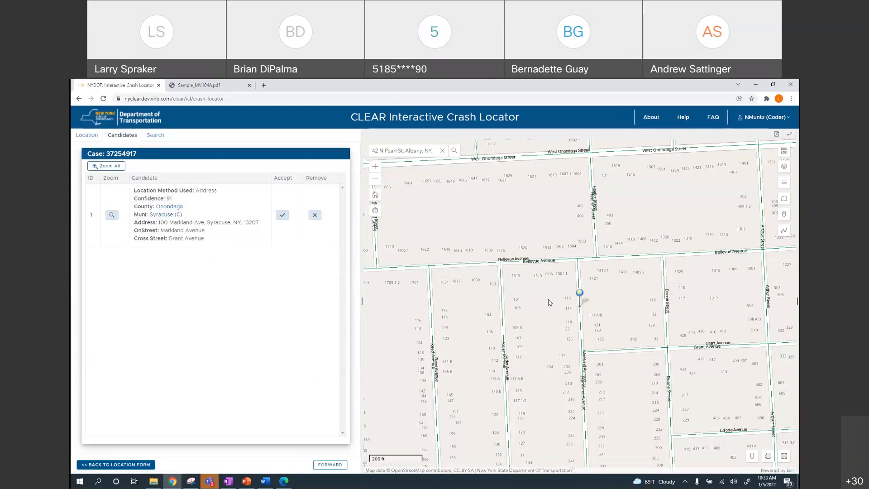
left_click(127, 465)
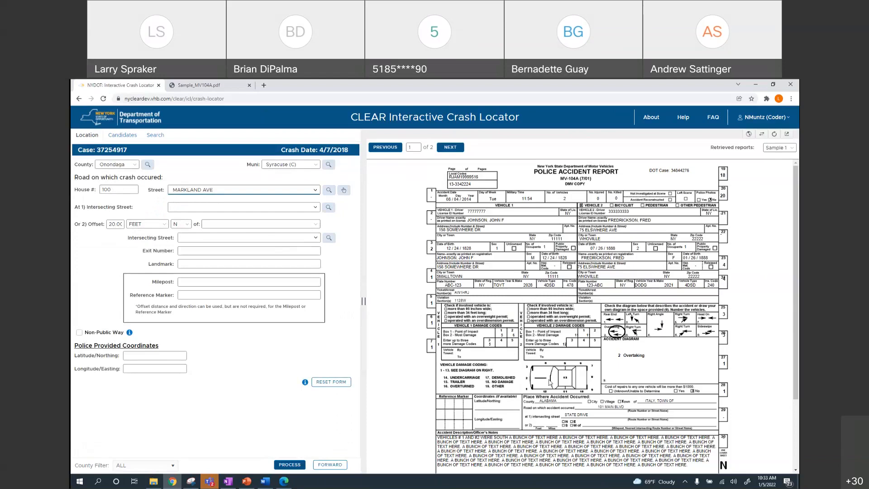
Type 'Mark' in the Street field and pick Markland Avenue from the suggestions
scroll(573, 398, "down", 2)
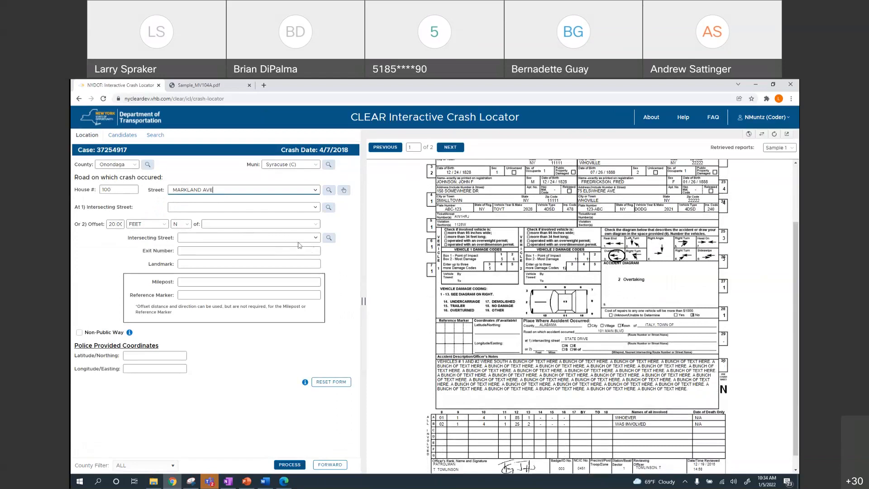
left_click(318, 191)
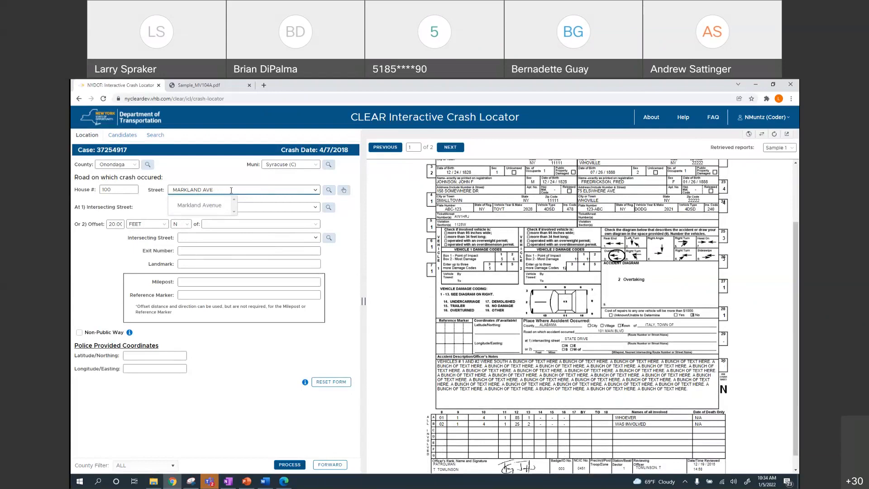
left_click_drag(230, 191, 130, 183)
type("M")
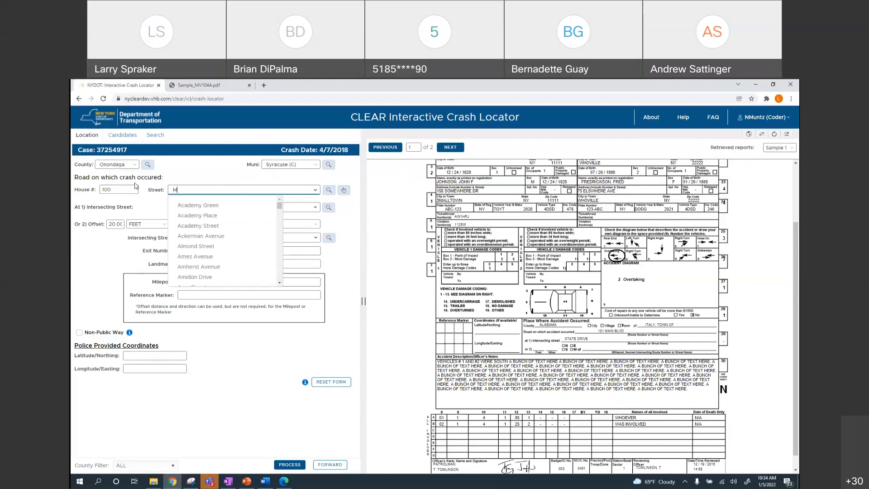
type("ar")
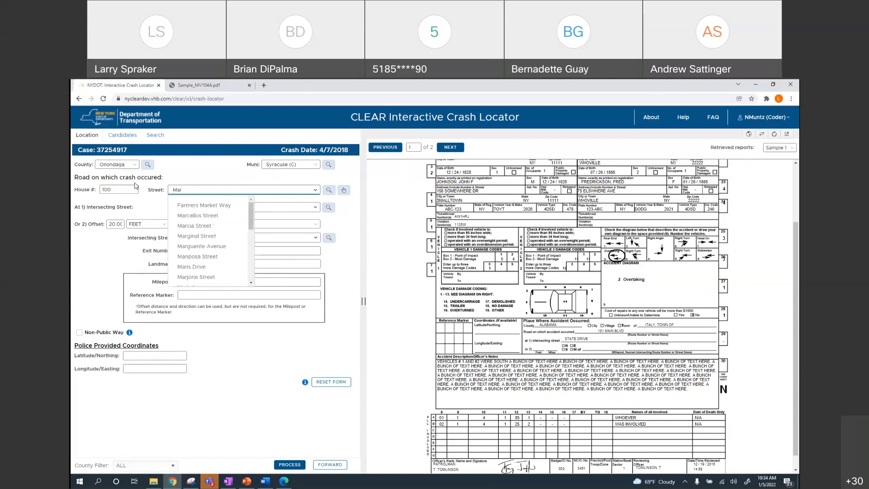
type("k")
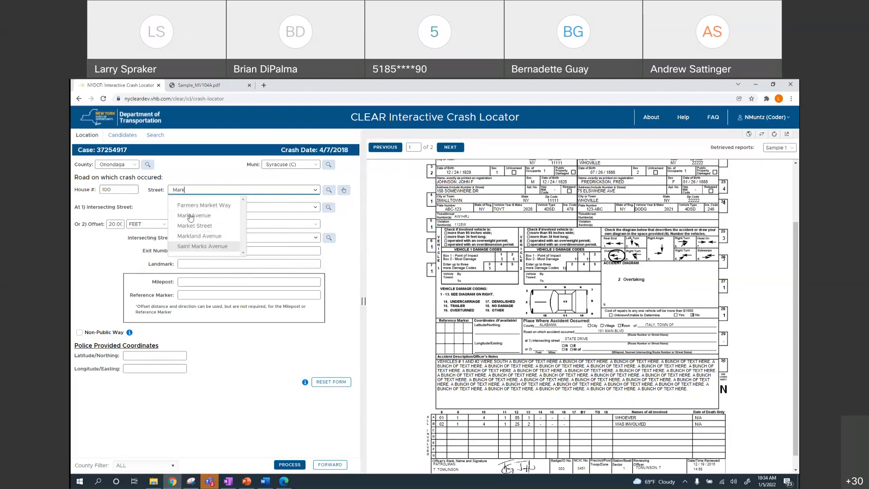
left_click(200, 237)
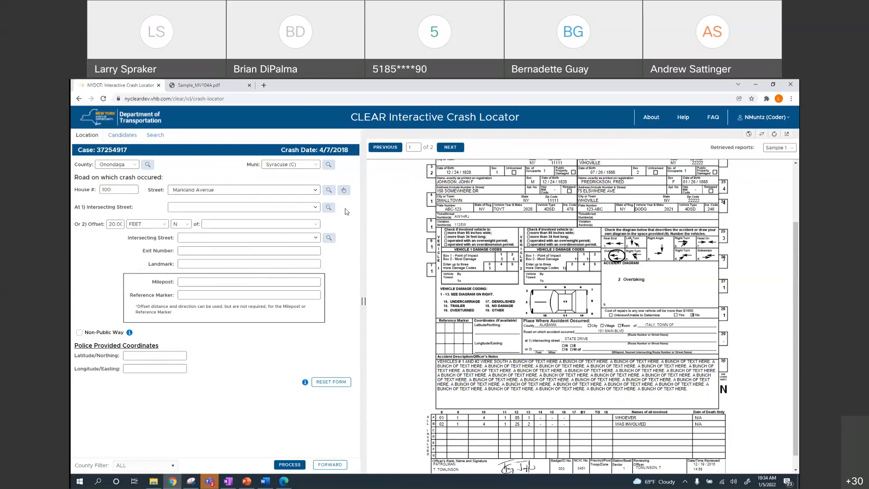
Re-enter the street as Market Street and check its intersecting-street suggestions
left_click(224, 190)
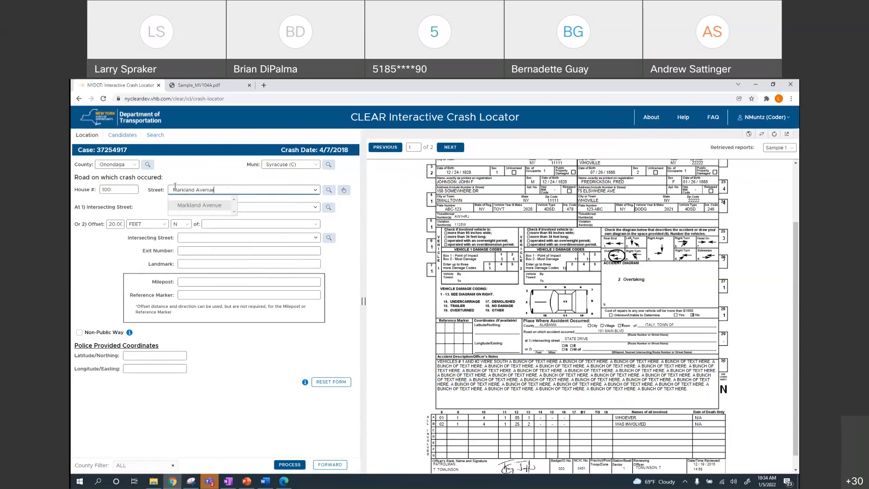
left_click_drag(215, 190, 171, 184)
type("Mark")
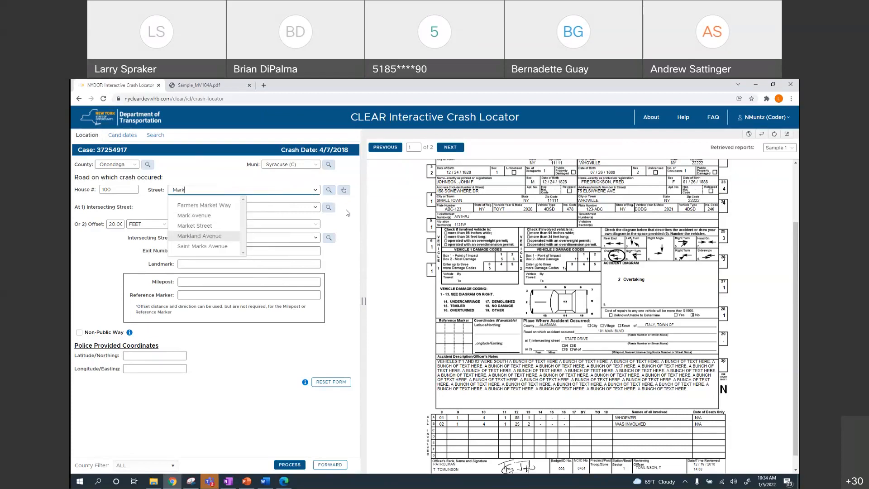
left_click(205, 229)
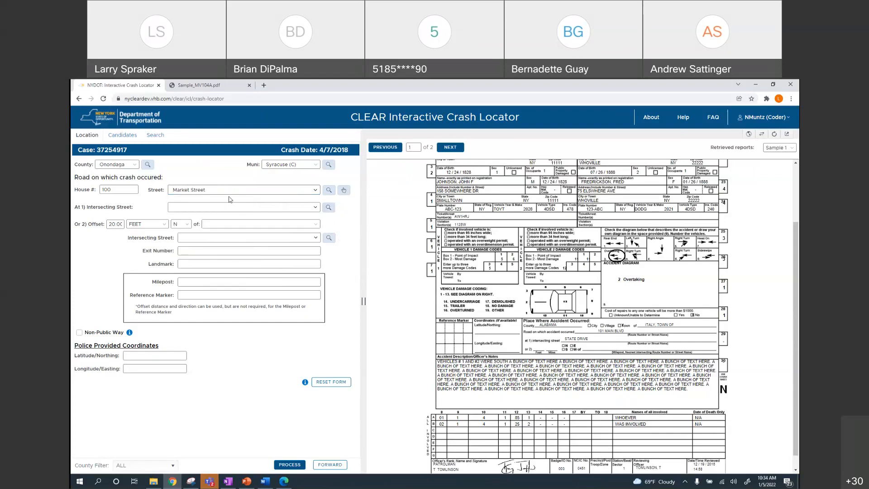
left_click(316, 208)
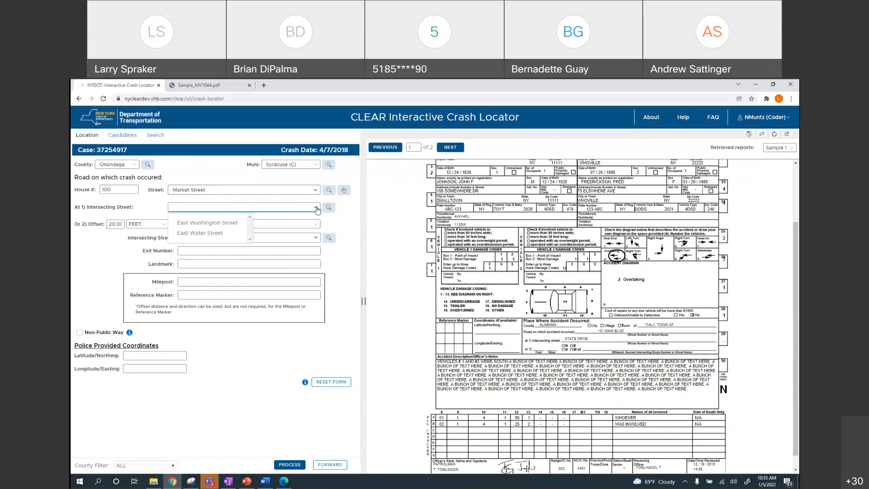
left_click(221, 177)
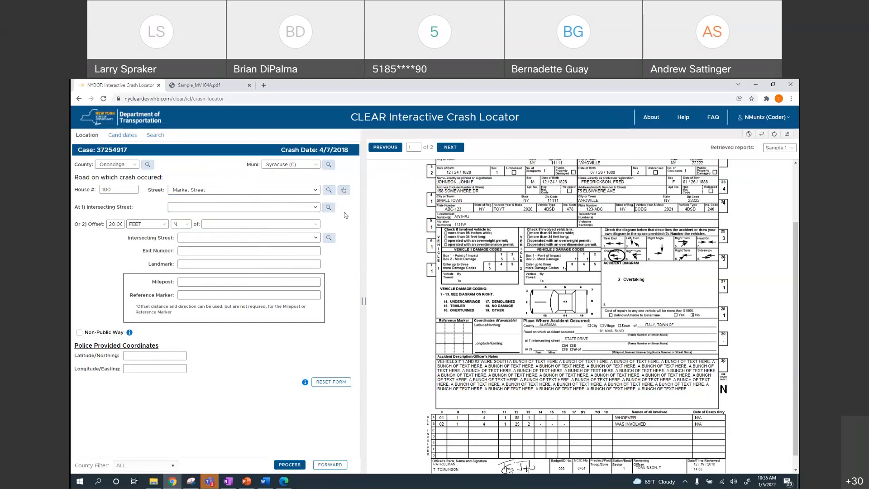
Switch the crash road back from Market Street to Markland Avenue
left_click(212, 190)
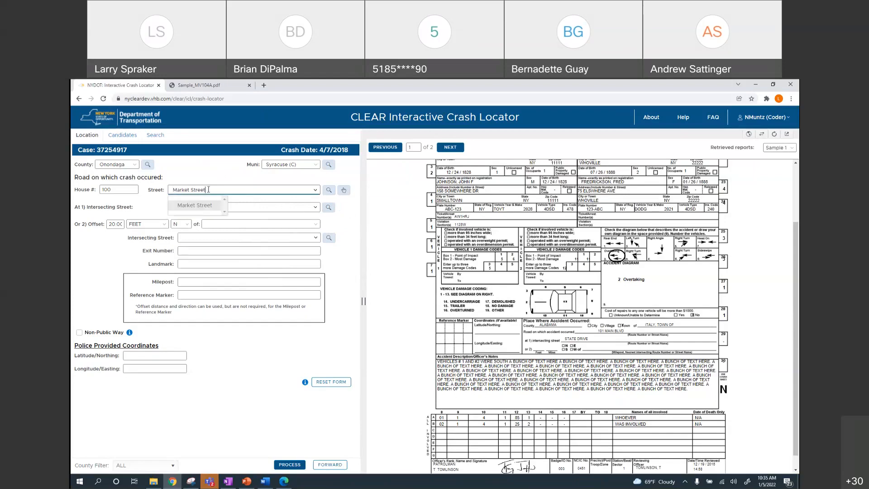
left_click_drag(208, 189, 163, 186)
type("Mark")
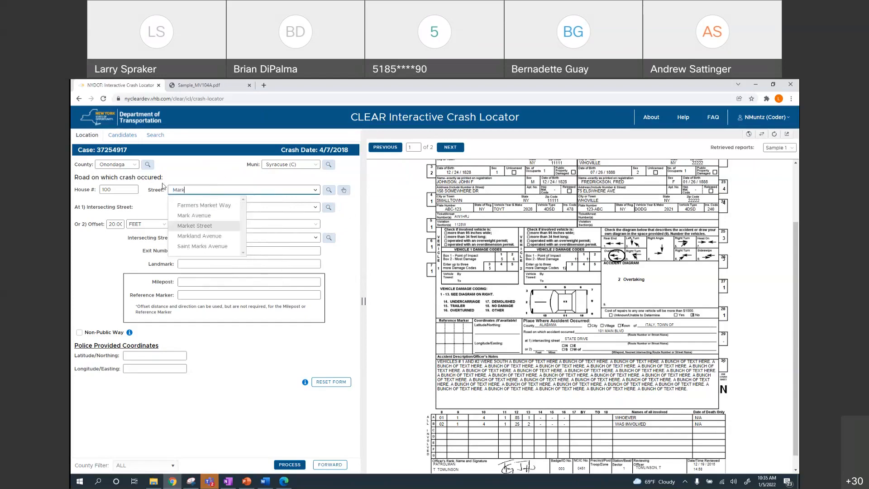
left_click(211, 236)
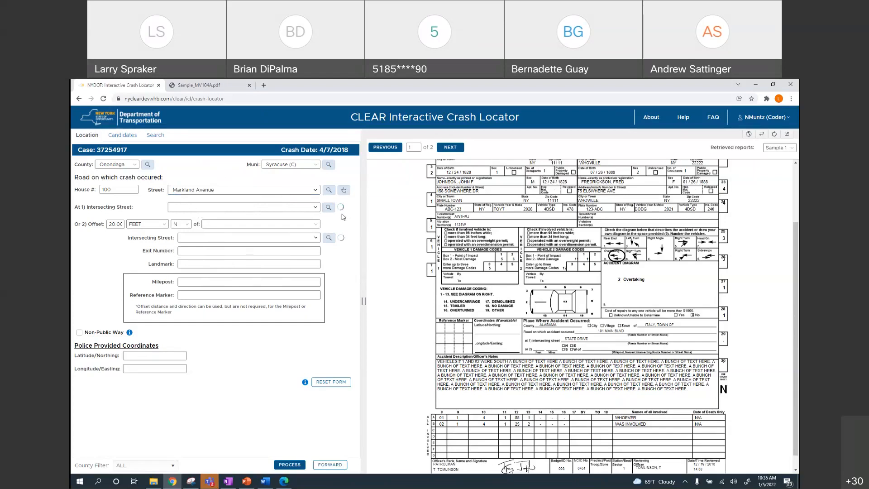
Review the list of streets crossing Markland Avenue
left_click(313, 208)
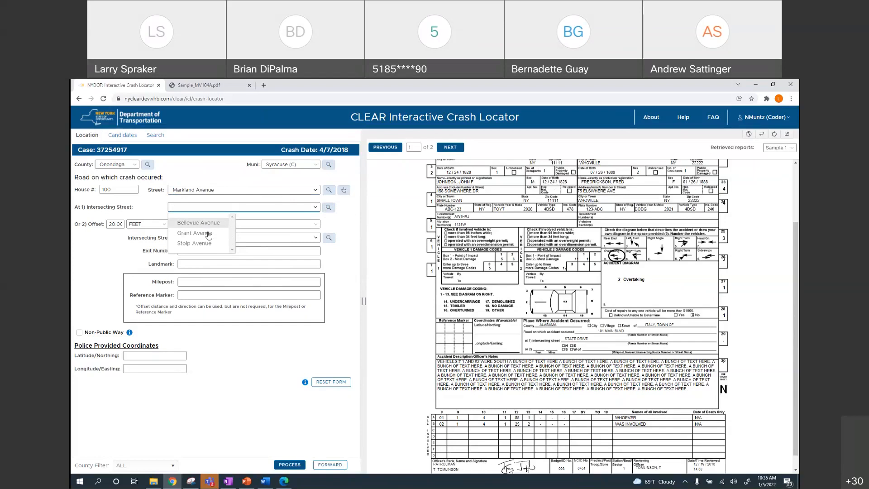
left_click(280, 211)
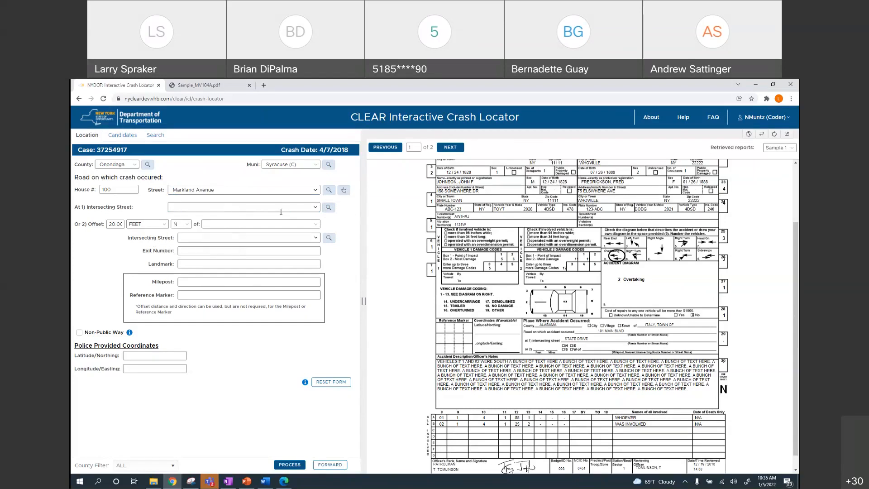
left_click(316, 208)
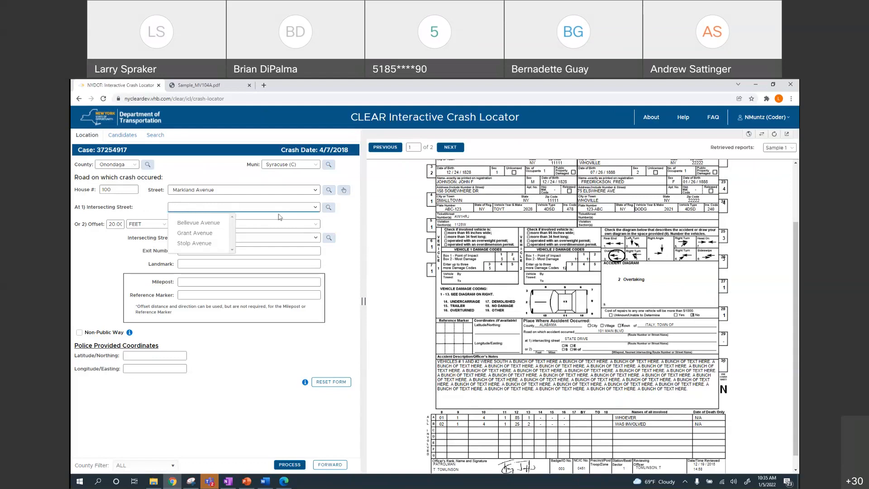
left_click(237, 209)
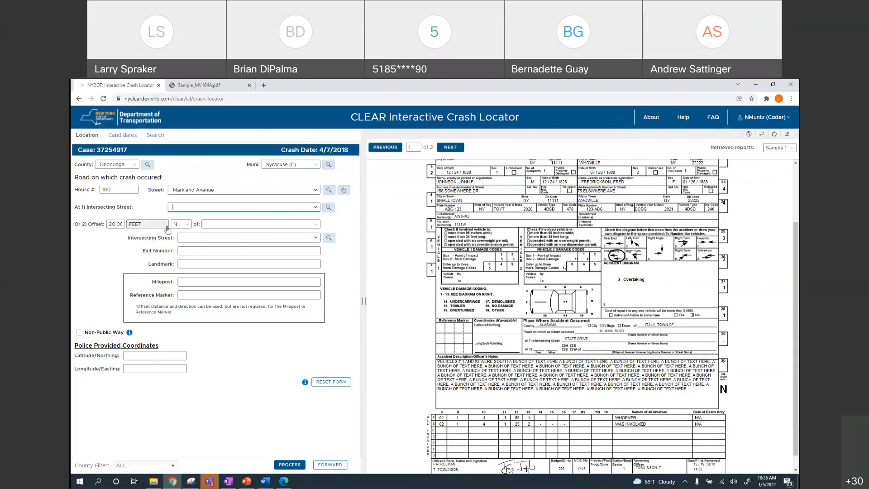
Measure the offset from INTERSECTING STREET and set that street to Bellevue Avenue
left_click(232, 224)
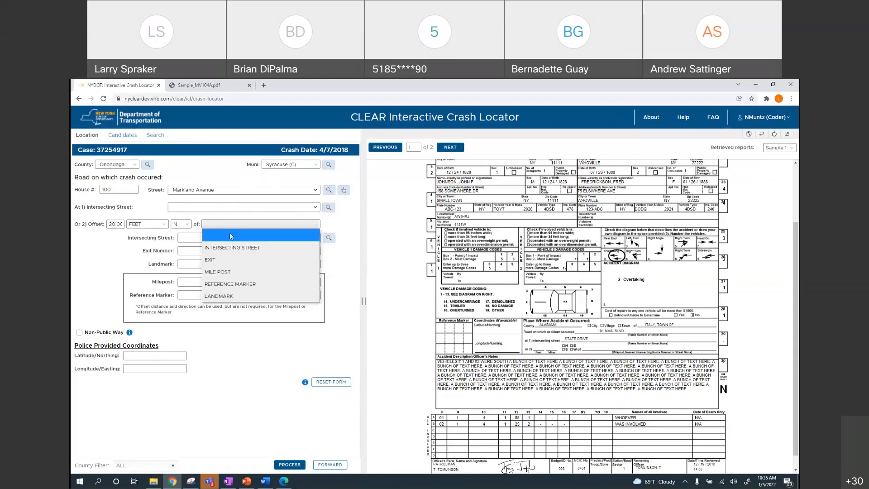
left_click(229, 249)
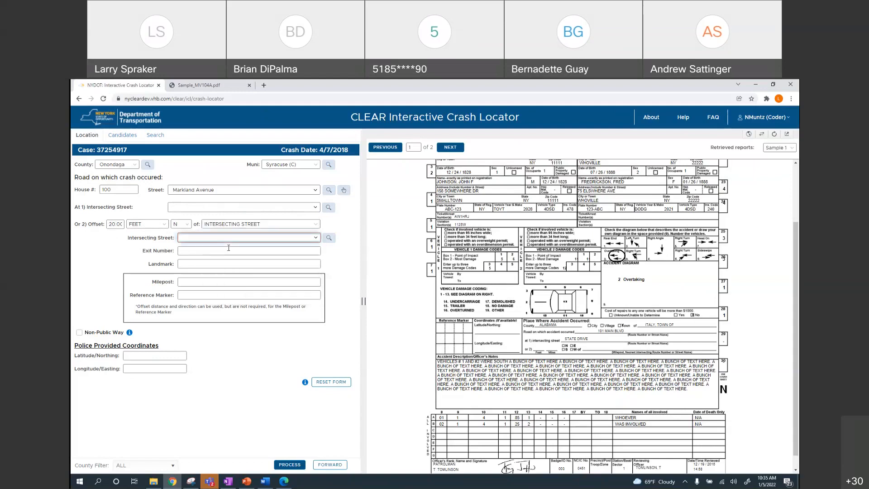
left_click(316, 240)
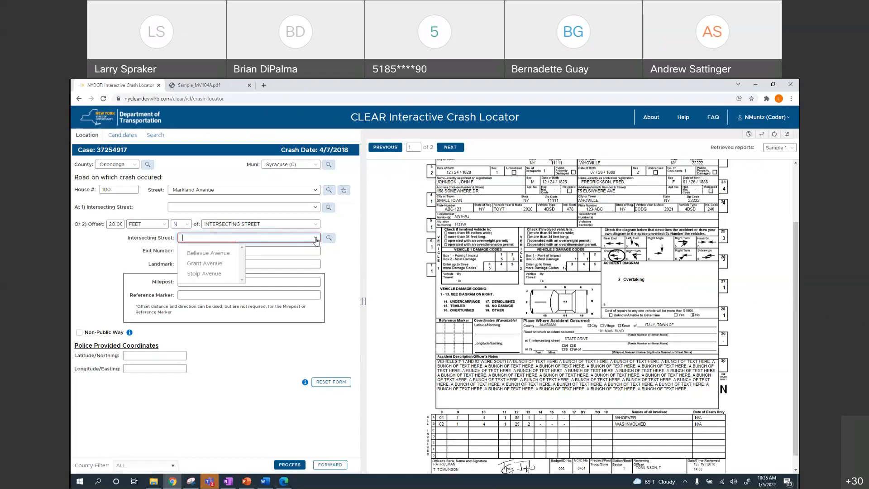
left_click(314, 209)
left_click(315, 209)
left_click(315, 239)
left_click(220, 253)
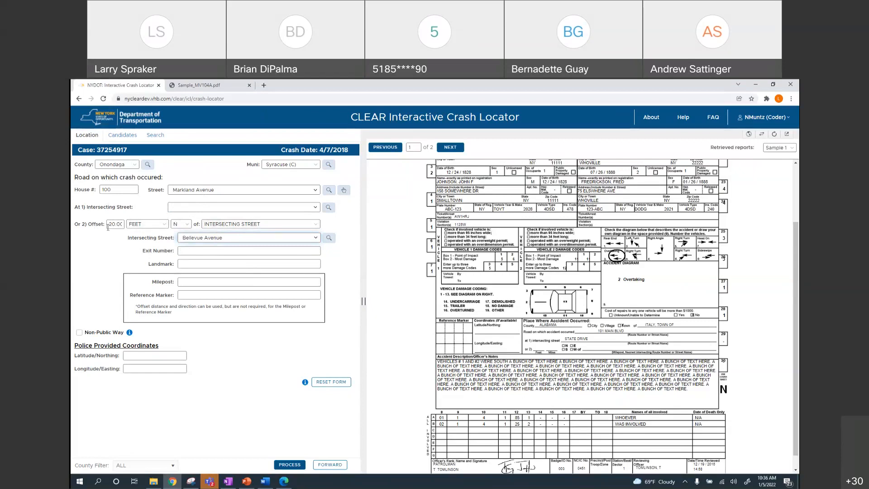
Geocode case 37254917 and accept candidate 1 near Bellevue and Markland Avenue
left_click(295, 464)
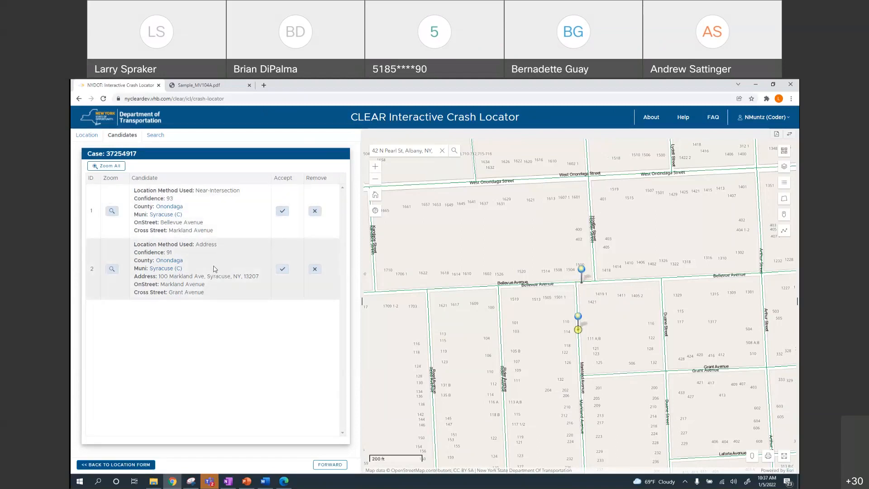
left_click(281, 214)
left_click(383, 312)
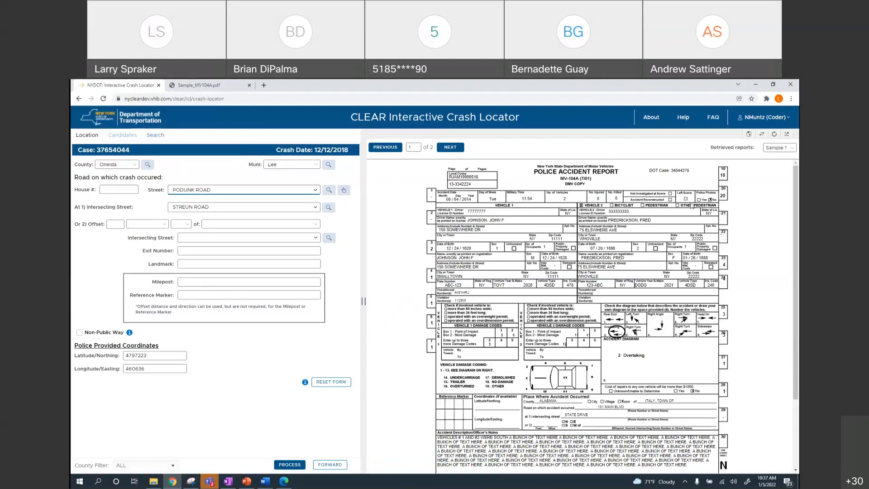
Look over the sample police report PDF tab, then close it
left_click(216, 87)
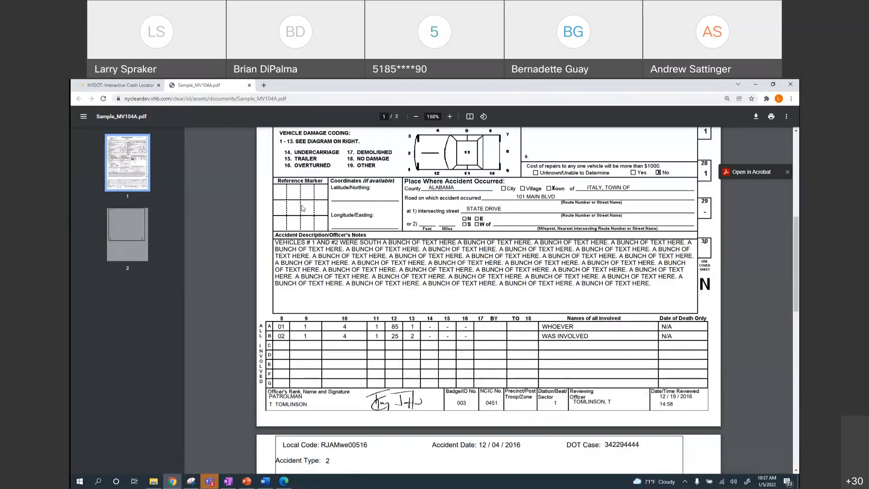
scroll(319, 218, "up", 3)
scroll(319, 217, "up", 3)
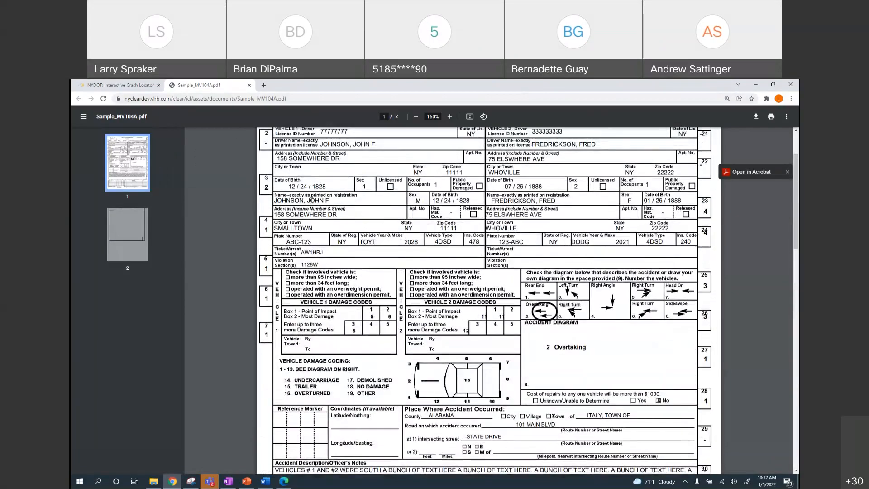
scroll(312, 201, "up", 4)
key("ctrl+Tab")
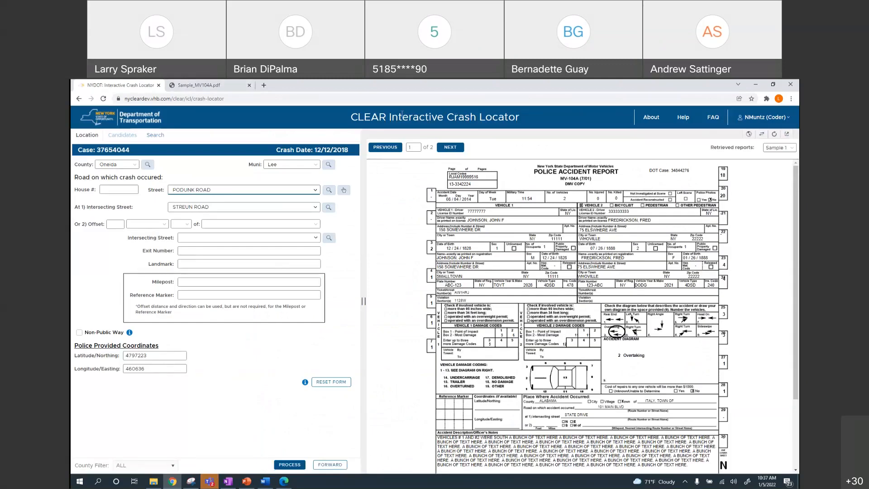
left_click(236, 86)
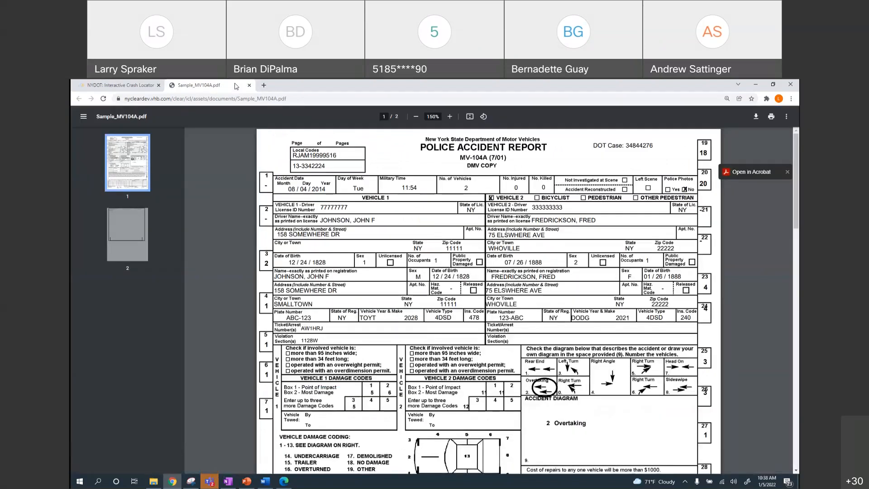
left_click(249, 85)
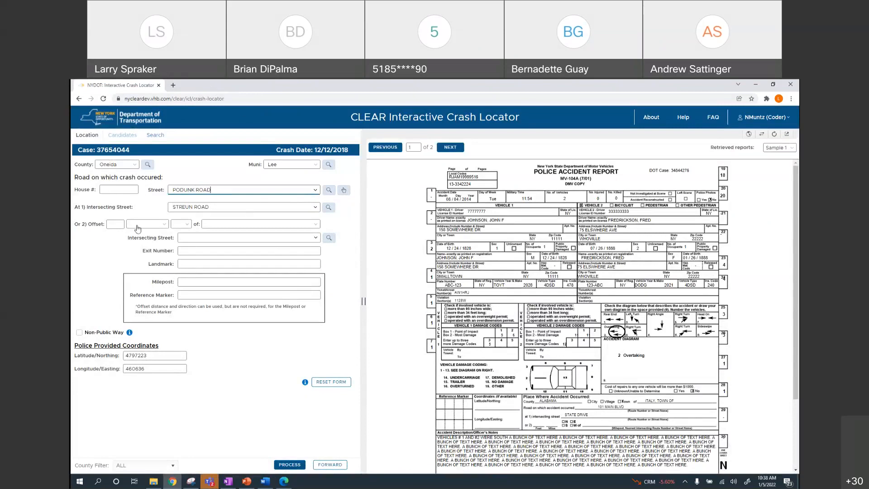
Confirm Podunk Road as the road on which the crash occurred
left_click(316, 191)
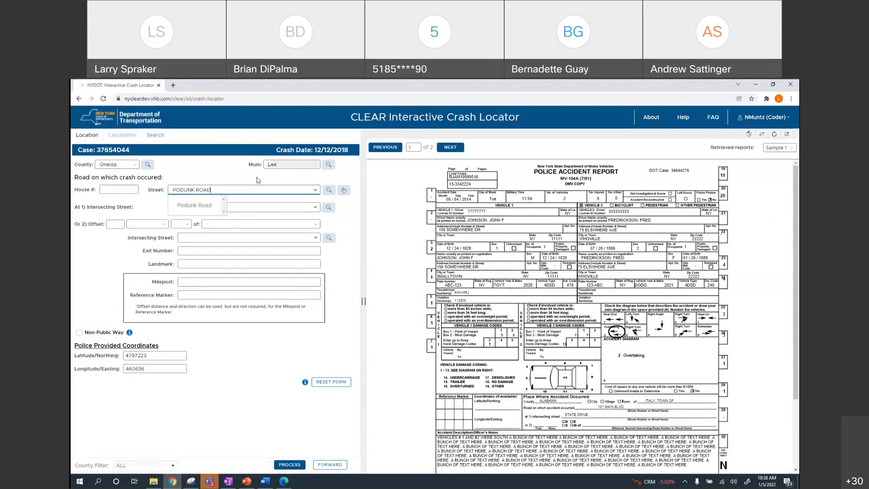
left_click(204, 204)
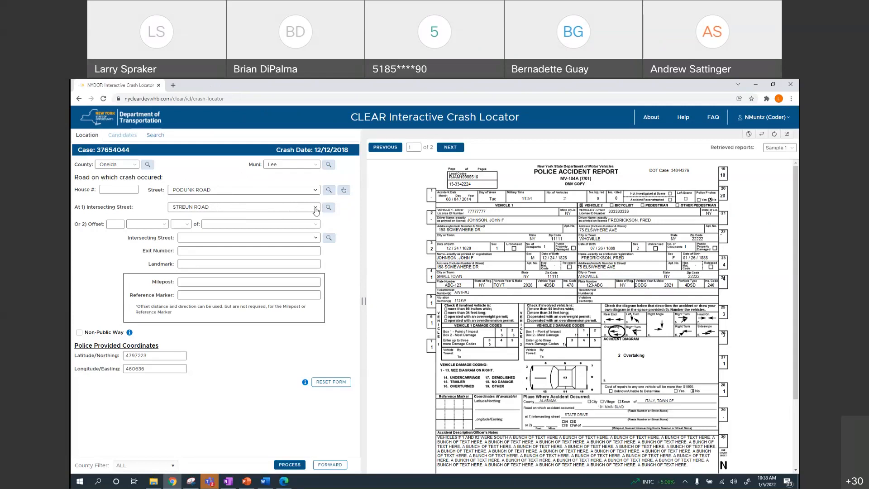
left_click(316, 210)
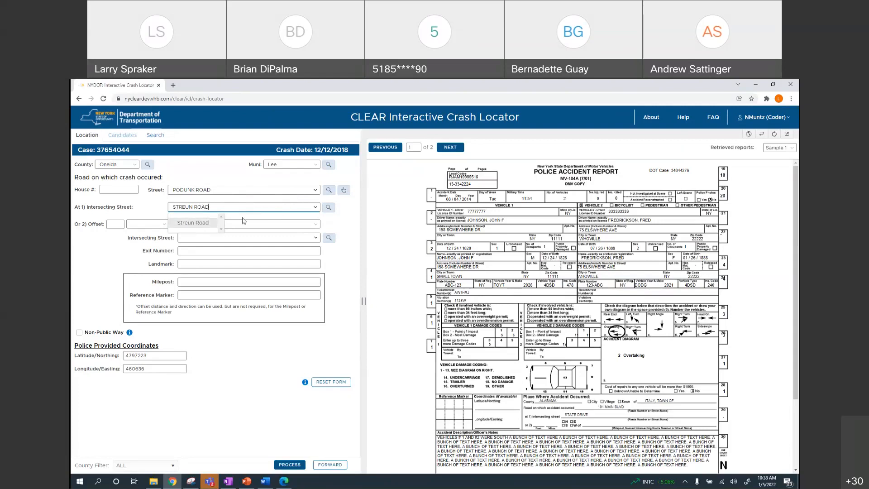
key("Return")
left_click(316, 191)
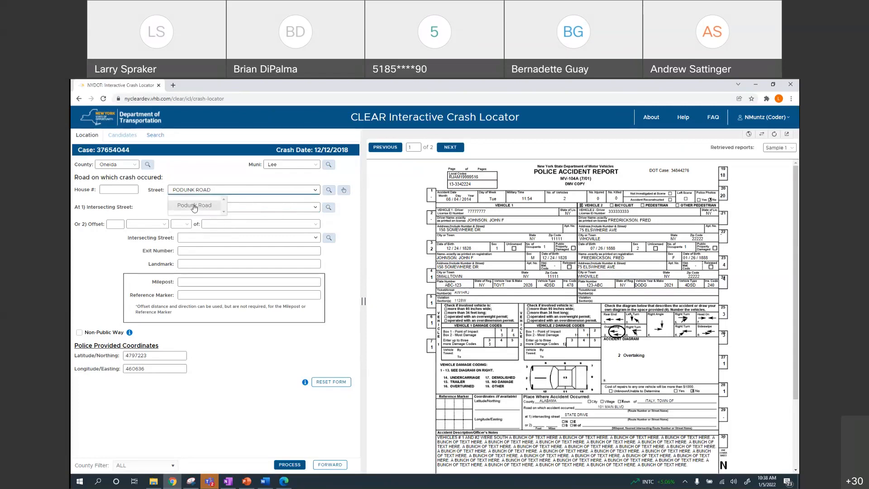
left_click(194, 205)
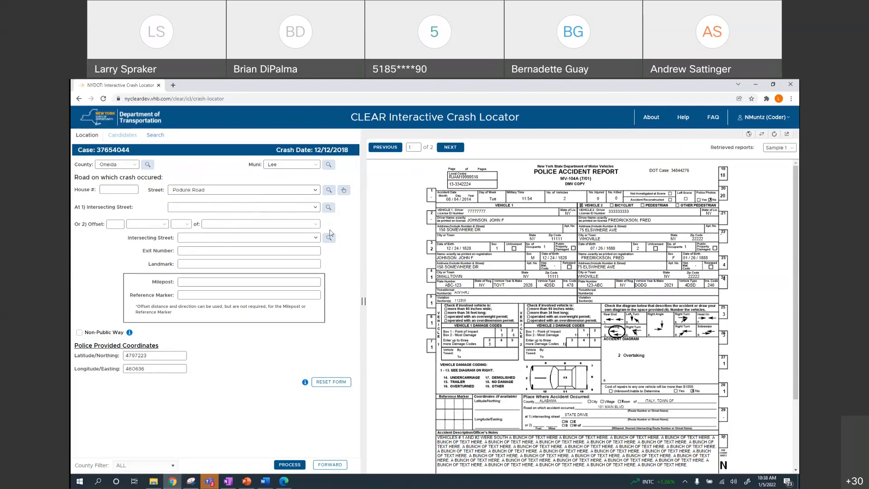
Set Streun Road as the intersecting street and geocode case 37654044
left_click(316, 208)
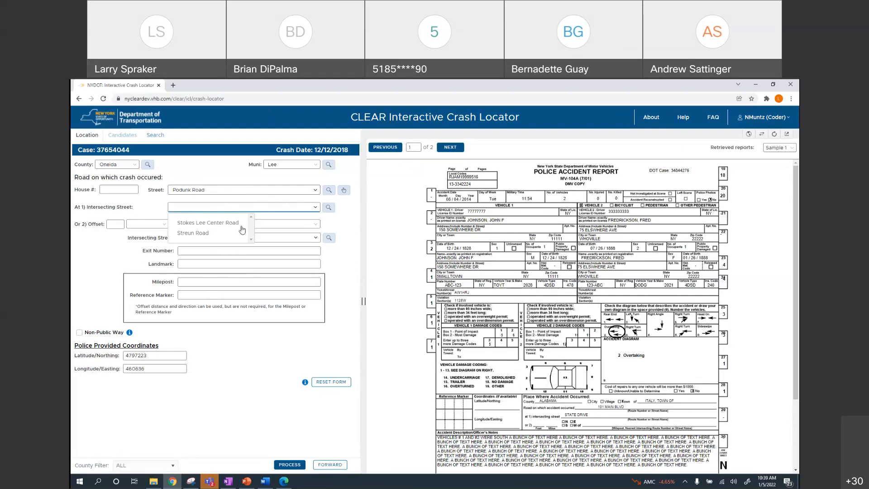
left_click(195, 233)
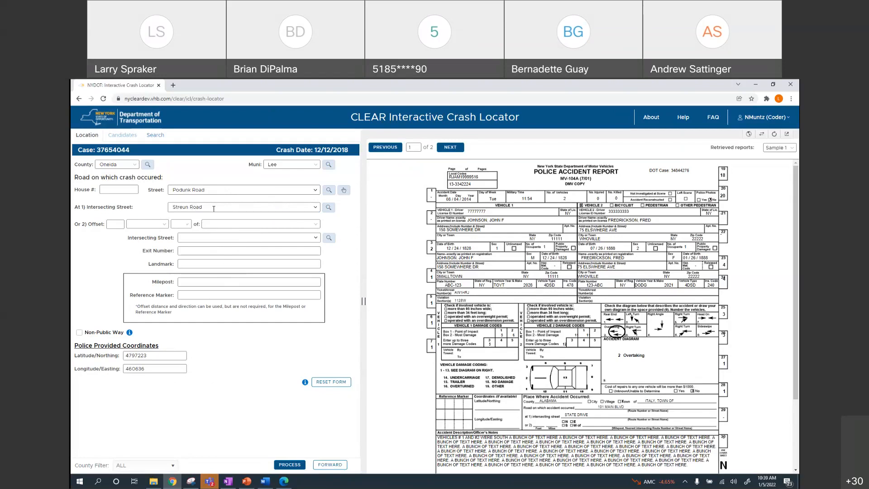
left_click(293, 465)
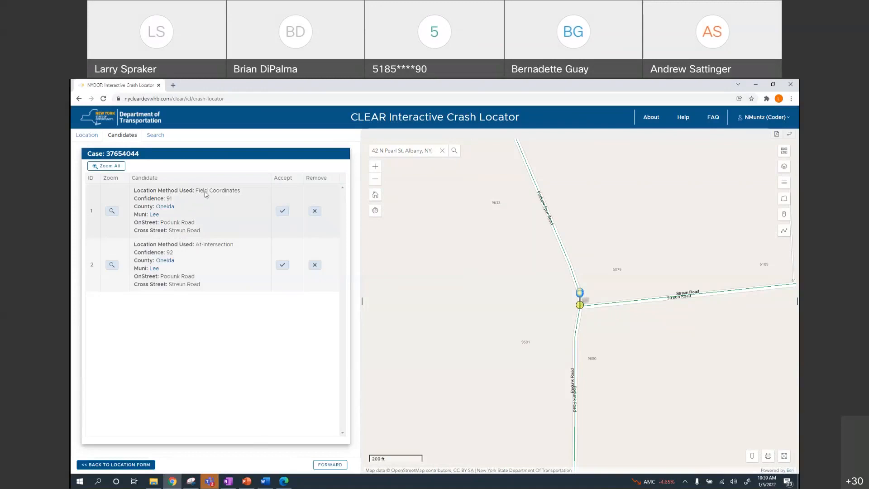
Return to case 37654044's location form, select its latitude and longitude, and geocode it again
left_click(122, 465)
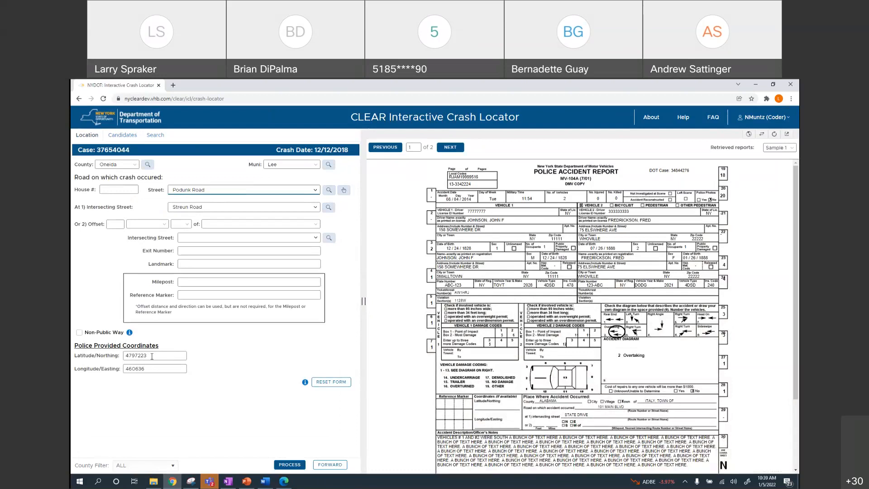
double_click(153, 355)
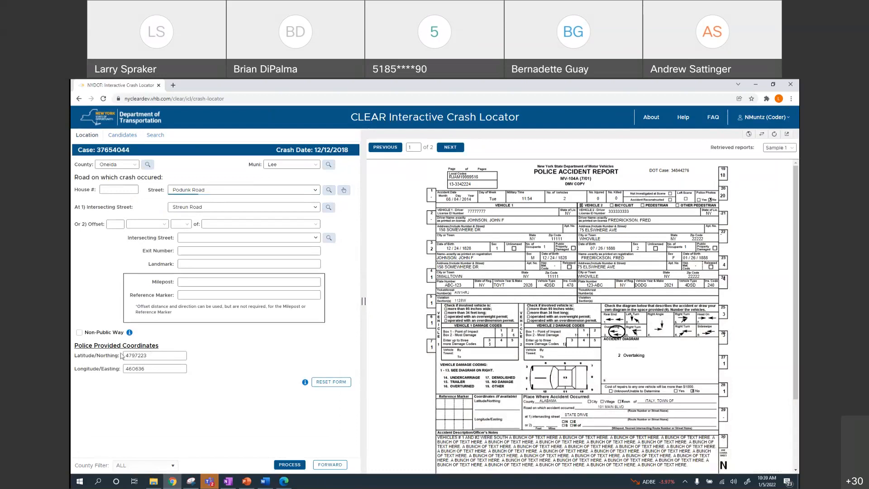
double_click(140, 368)
left_click(290, 464)
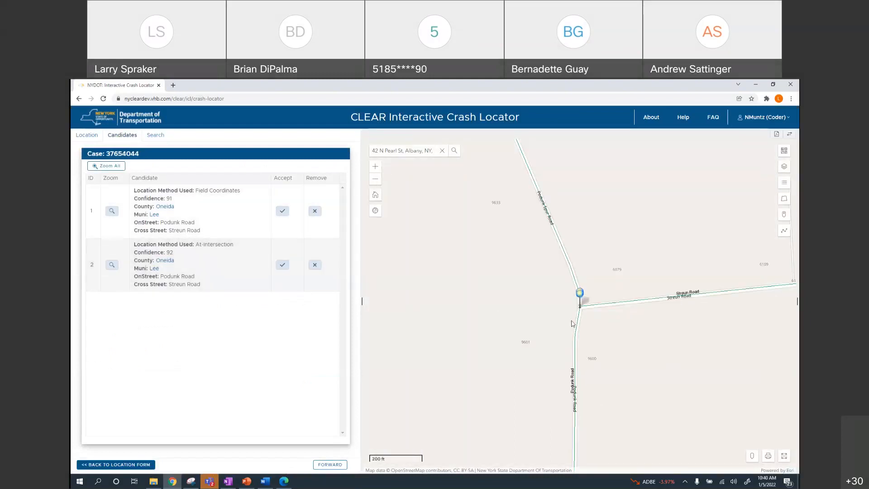
Over Imagery with Labels, accept candidate 2, the at-intersection match, and confirm Yes
scroll(577, 309, "up", 2)
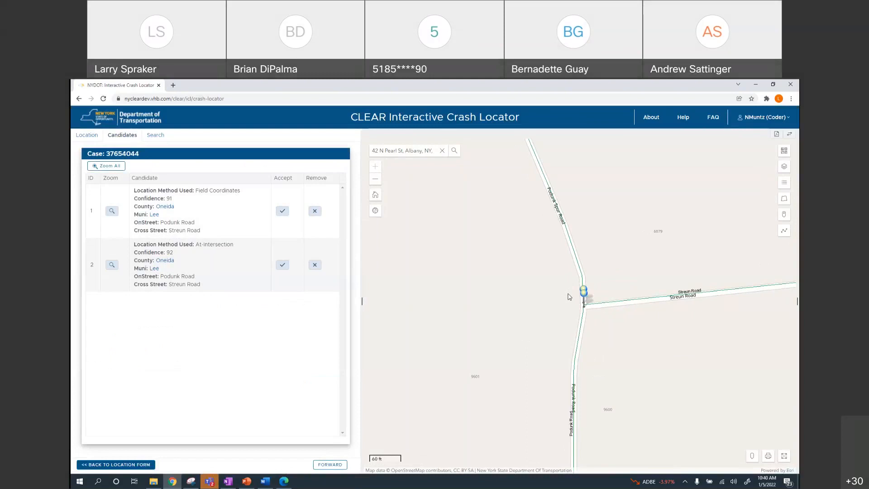
left_click_drag(561, 284, 557, 289)
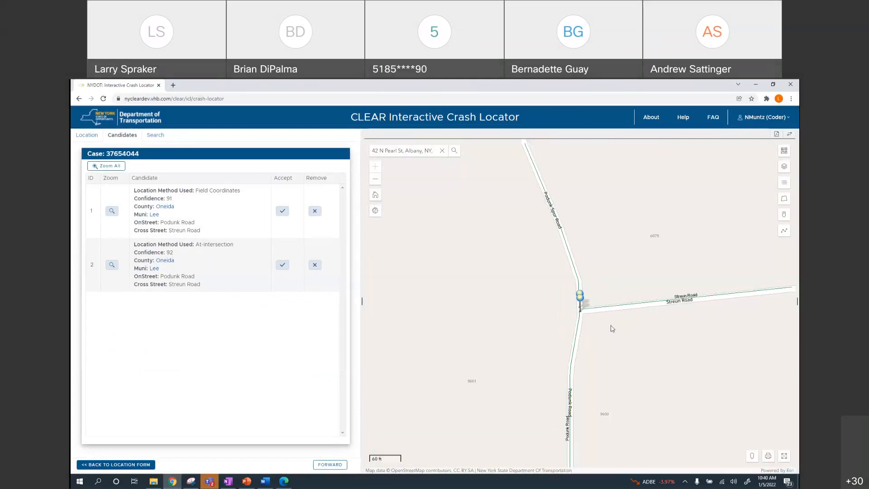
left_click(783, 150)
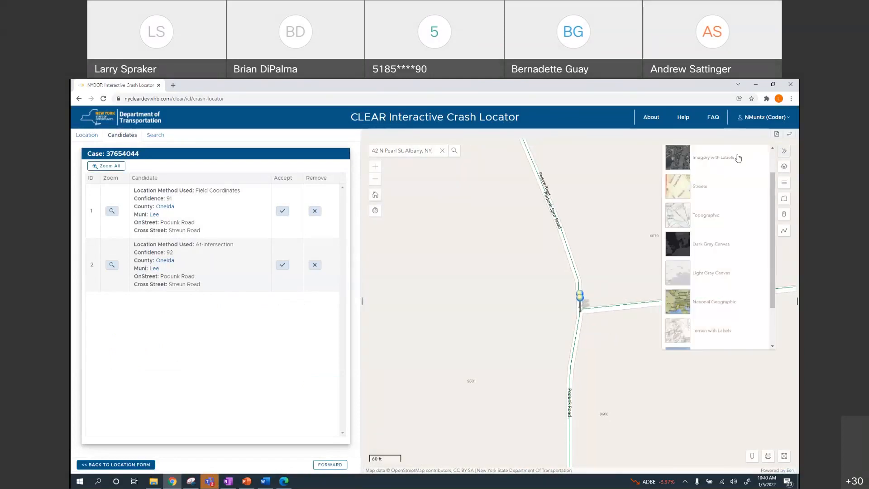
left_click(679, 158)
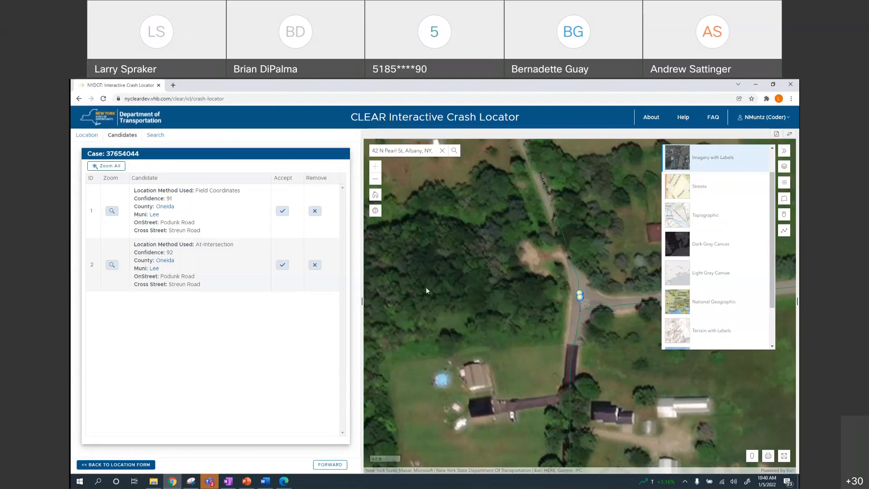
left_click(282, 269)
left_click(406, 312)
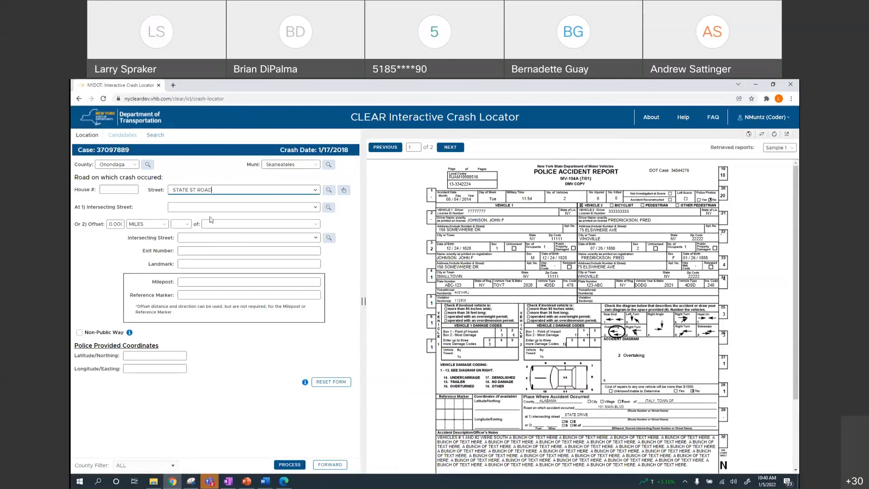
Geocode case 37097889, get only a Skaneateles municipality match, and return to its form and report
left_click(289, 465)
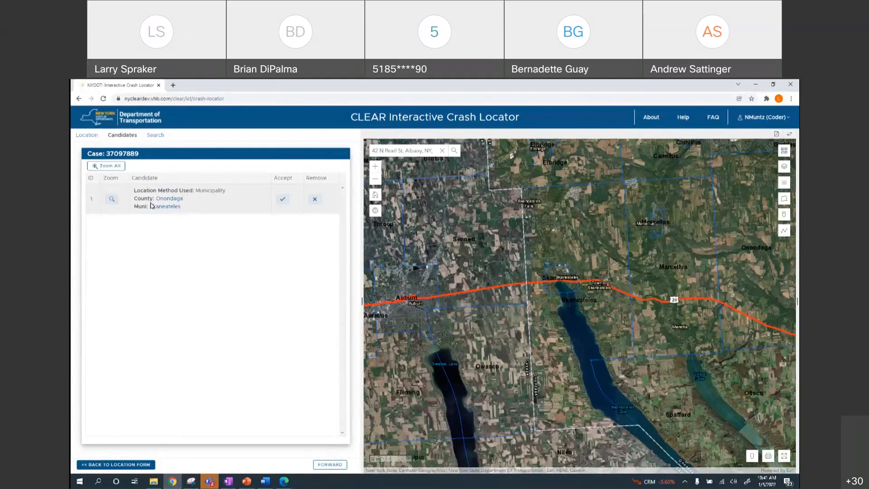
left_click(131, 464)
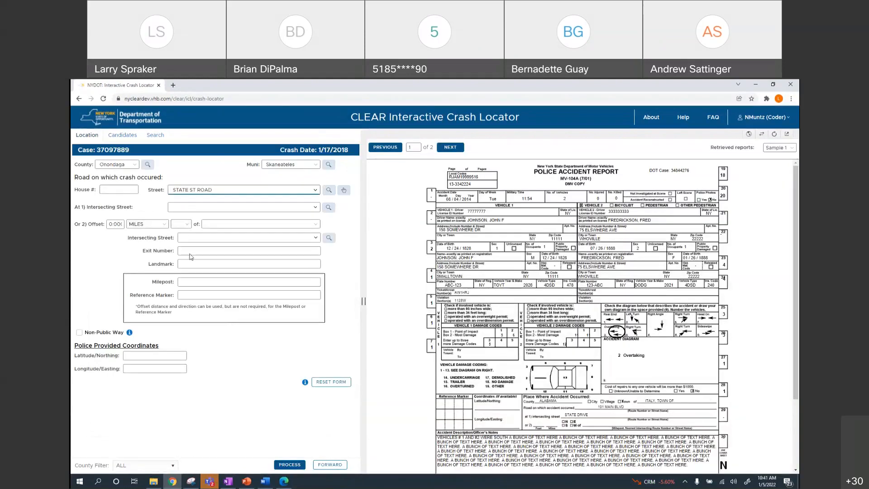
scroll(624, 410, "down", 2)
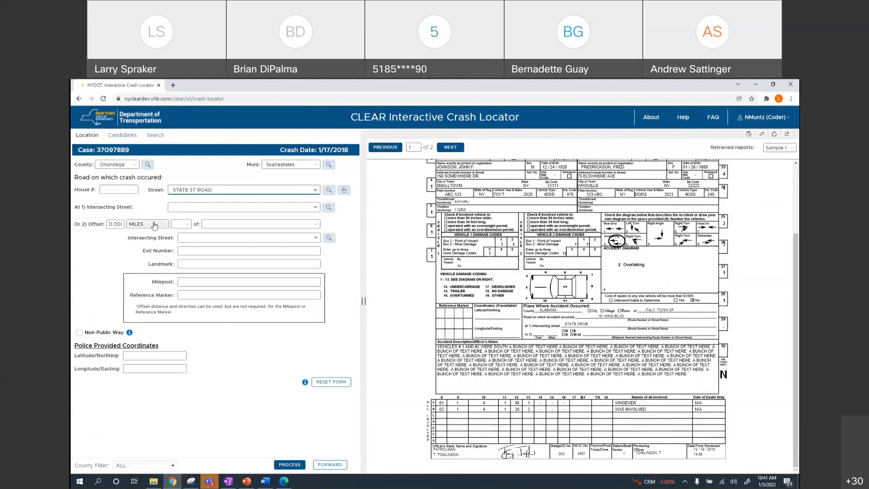
Set the offset to 100 FEET, direction S, measured from the intersecting street
left_click(110, 223)
key("ctrl+a")
type("100")
left_click(165, 224)
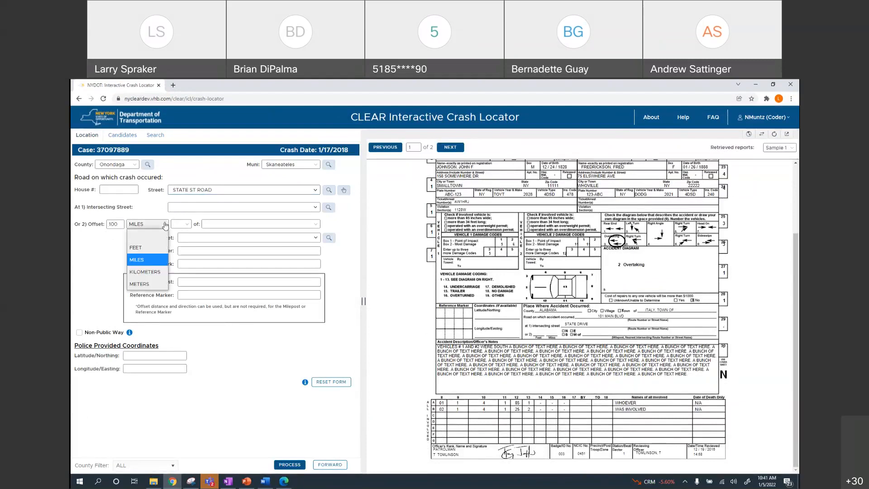
left_click(144, 248)
left_click(181, 224)
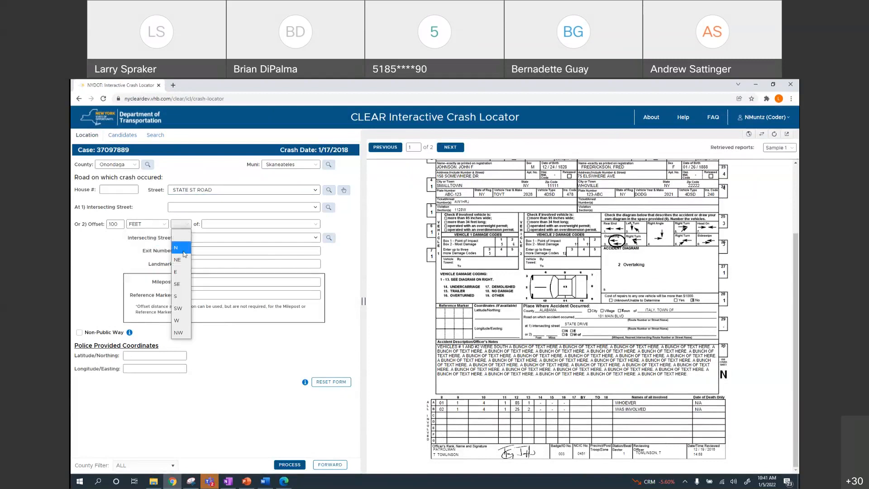
left_click(179, 297)
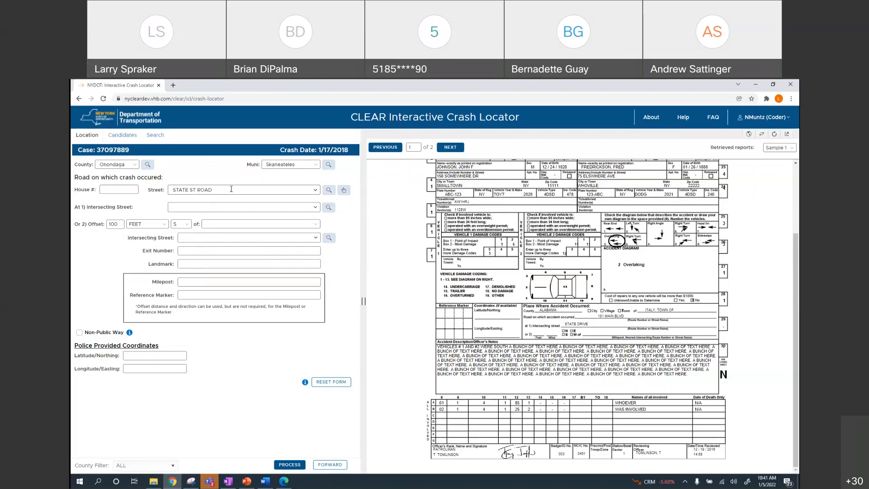
left_click(315, 224)
left_click(252, 248)
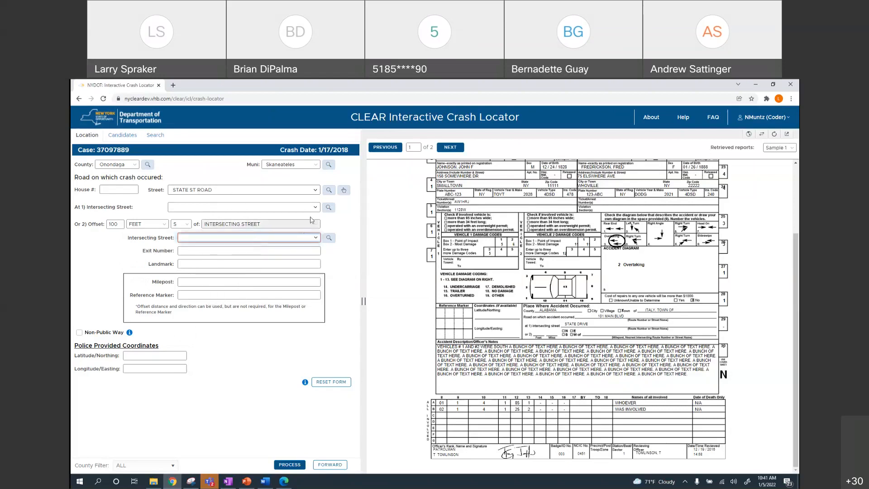
Set the crash street to State Street Road and intersecting street Stump Road, then geocode
left_click(315, 191)
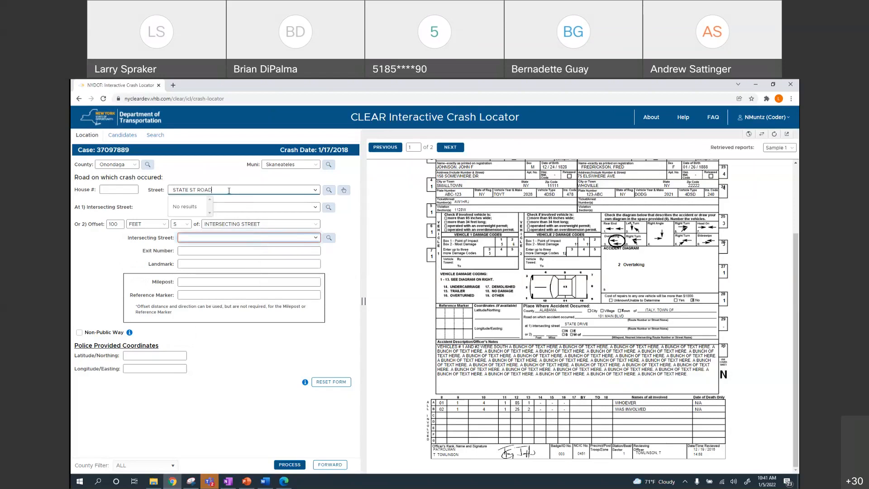
left_click_drag(240, 189, 165, 189)
type("State")
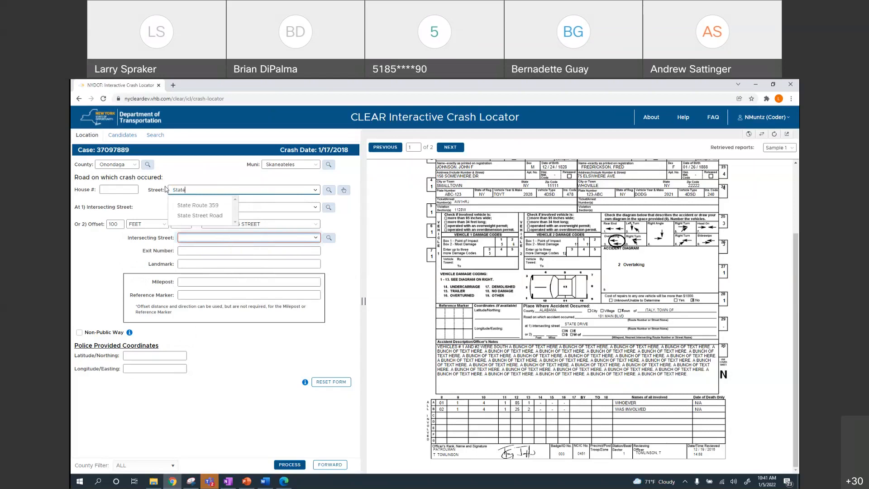
left_click(201, 216)
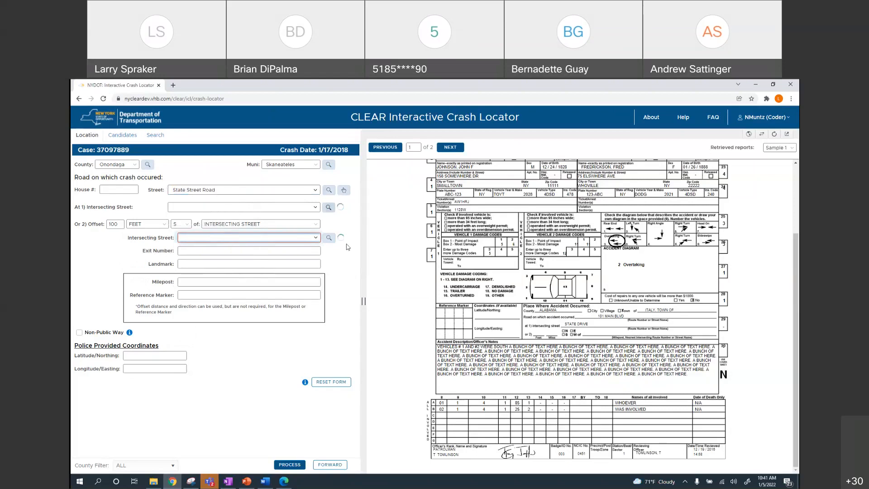
left_click(316, 238)
scroll(249, 257, "down", 1)
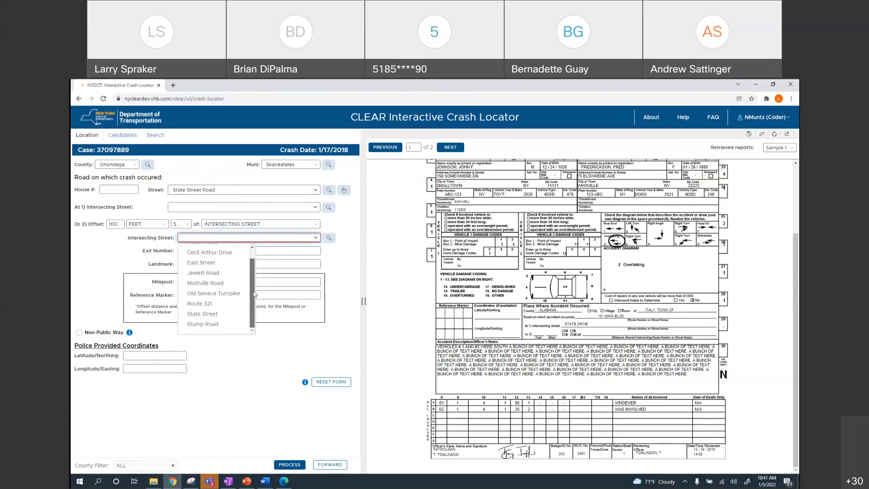
left_click(212, 324)
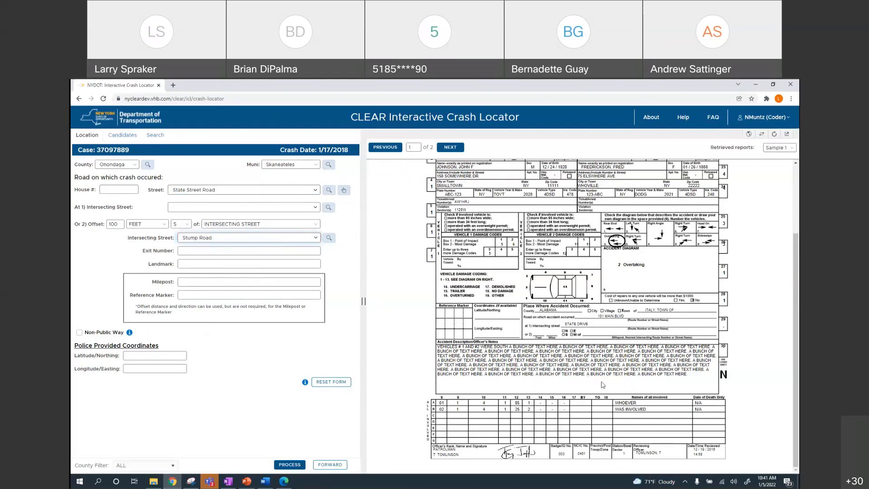
left_click(290, 465)
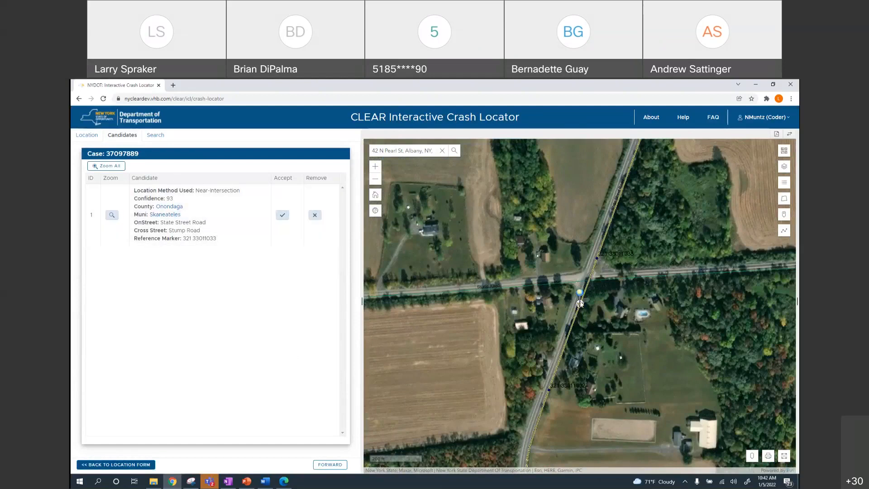
Accept near-intersection candidate 1 for case 37097889, then bring up PowerPoint slide 20 'Forwarding a Case'
left_click(776, 133)
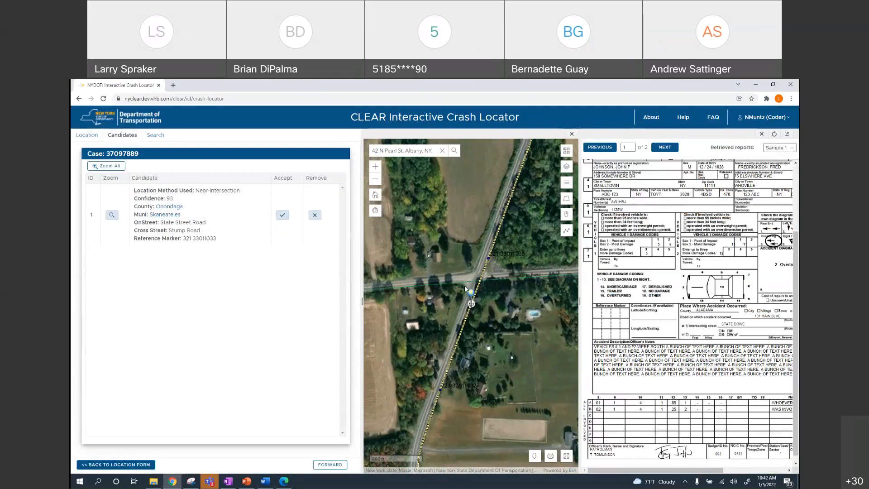
left_click(282, 214)
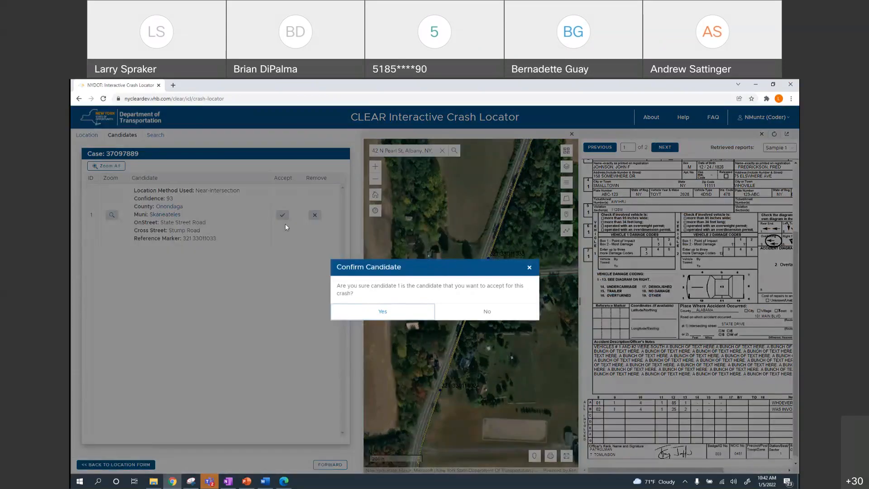
left_click(394, 311)
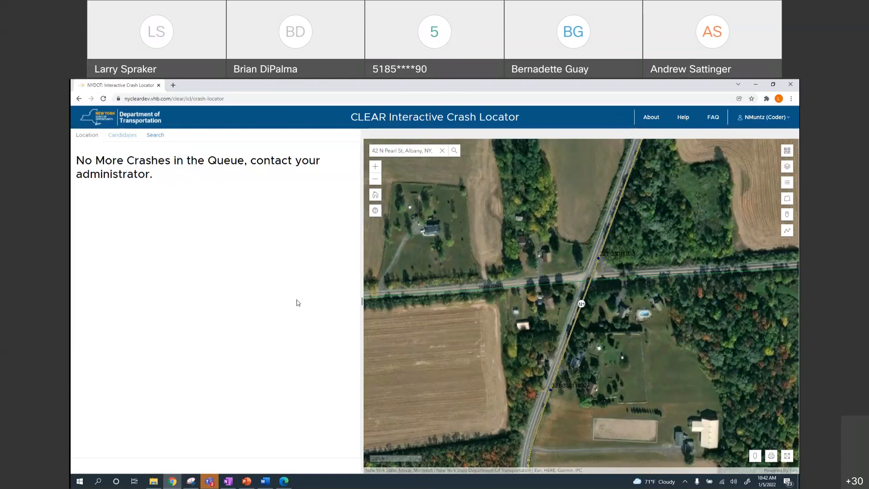
left_click(247, 481)
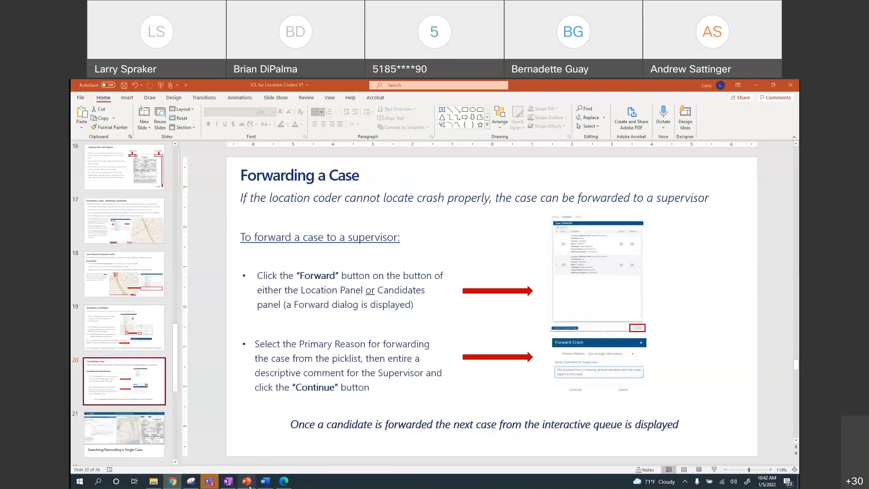
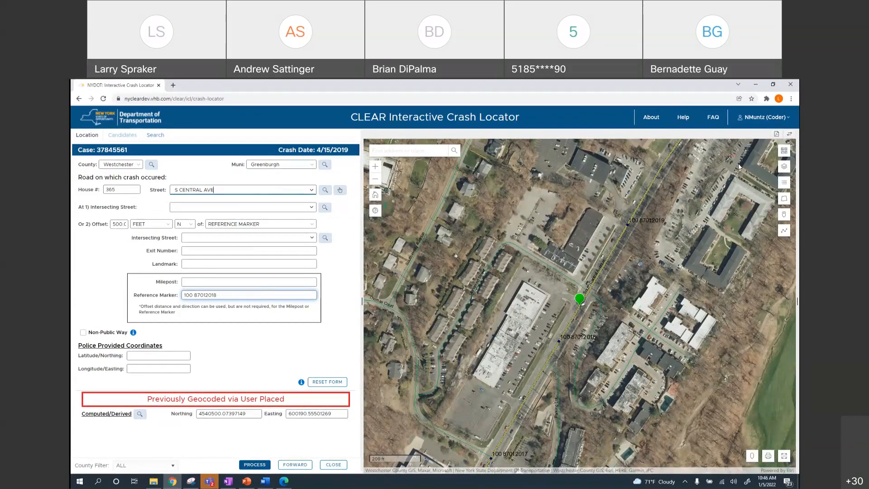
Check the police accident report beside the map, then close it to widen the map
left_click(775, 135)
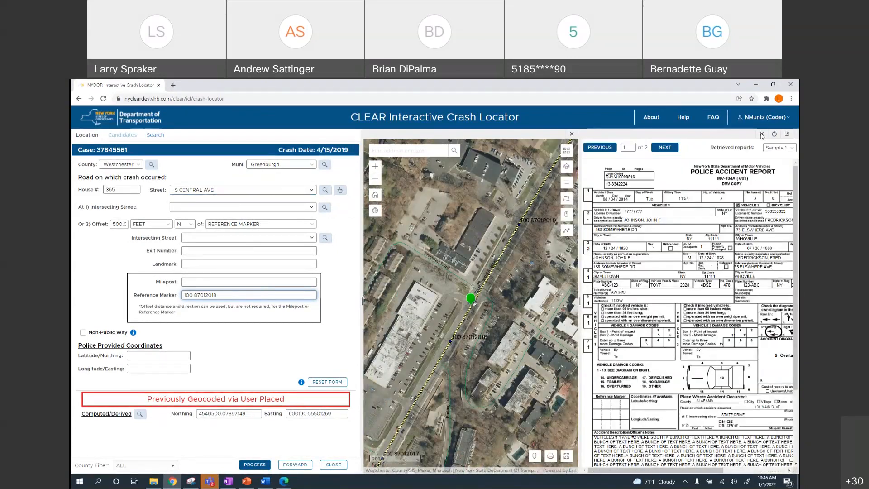
left_click(762, 134)
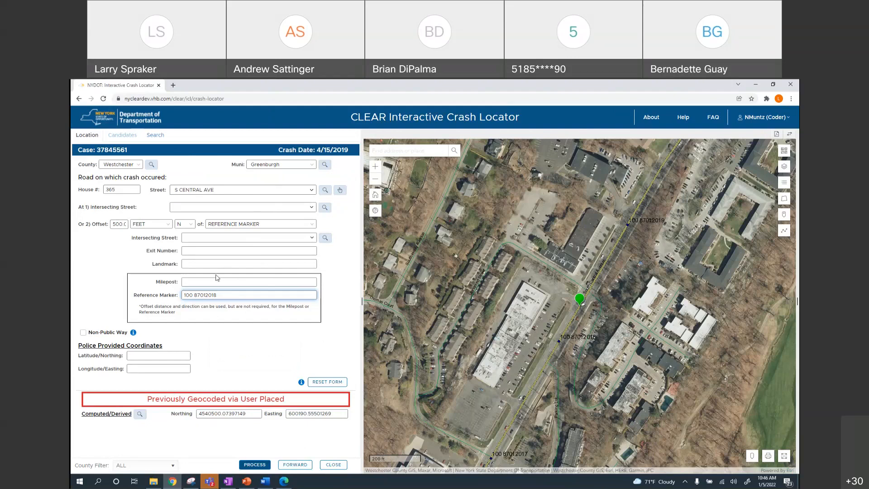
Geocode the crash, return to the location form, and process it again to list four candidates
left_click(255, 465)
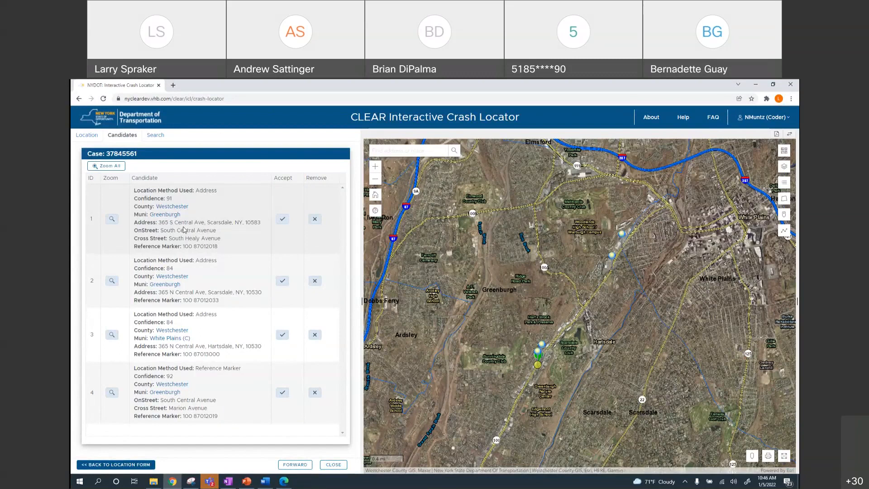
left_click(115, 464)
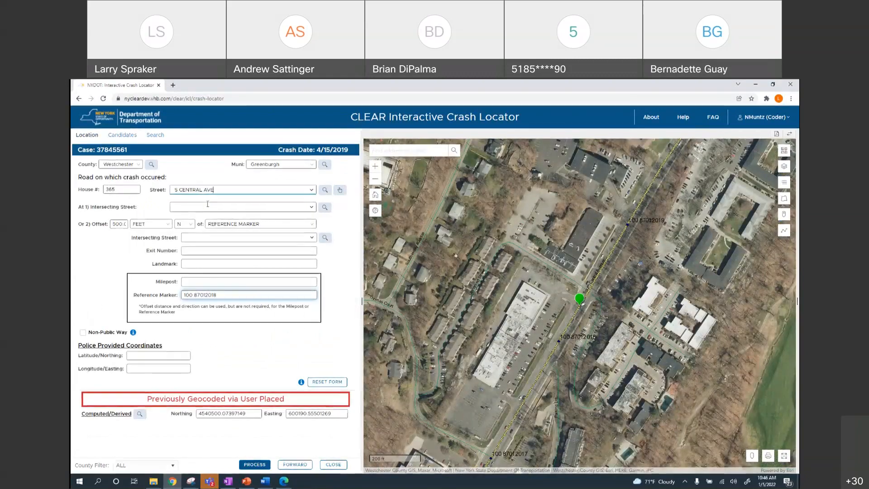
left_click(255, 465)
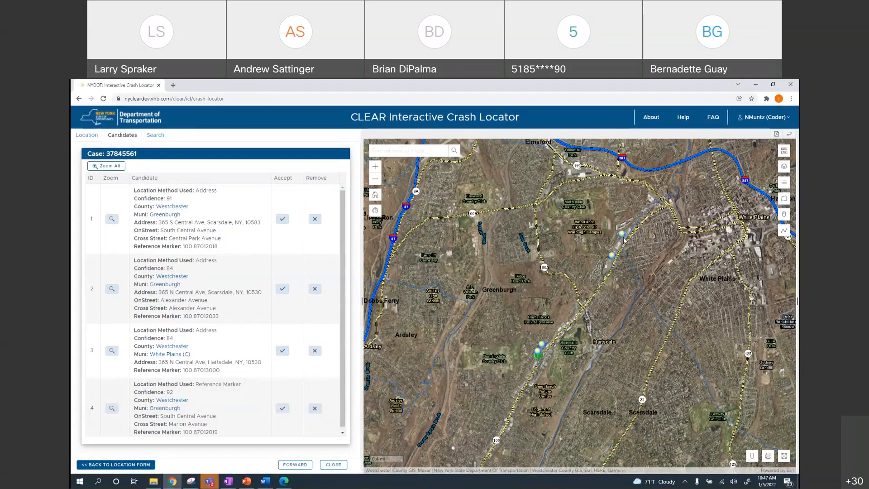
Copy case number 37845561 to the clipboard
double_click(115, 154)
right_click(129, 154)
left_click(140, 159)
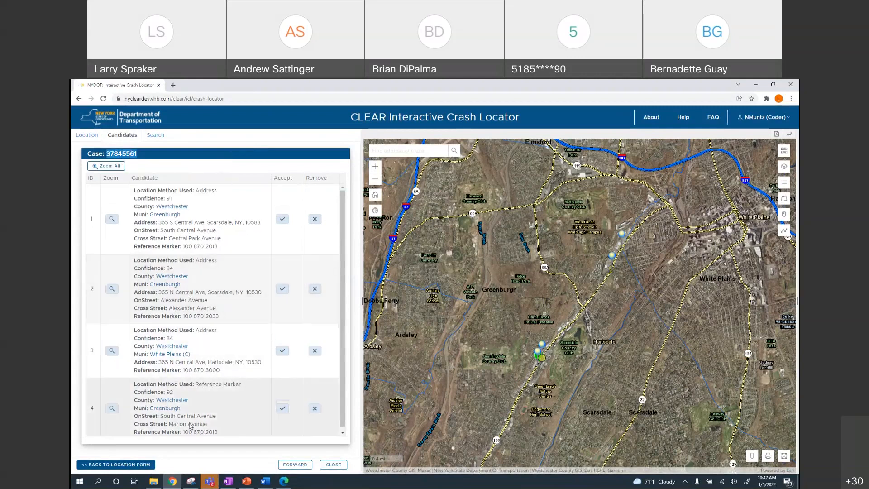
Forward the crash with reason 'Not enough information' and a comment about other candidates many miles south
left_click(295, 465)
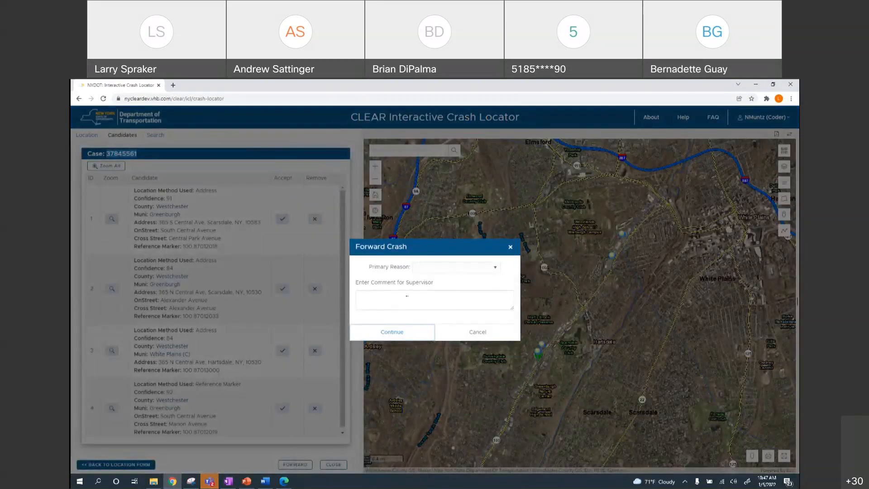
left_click(495, 269)
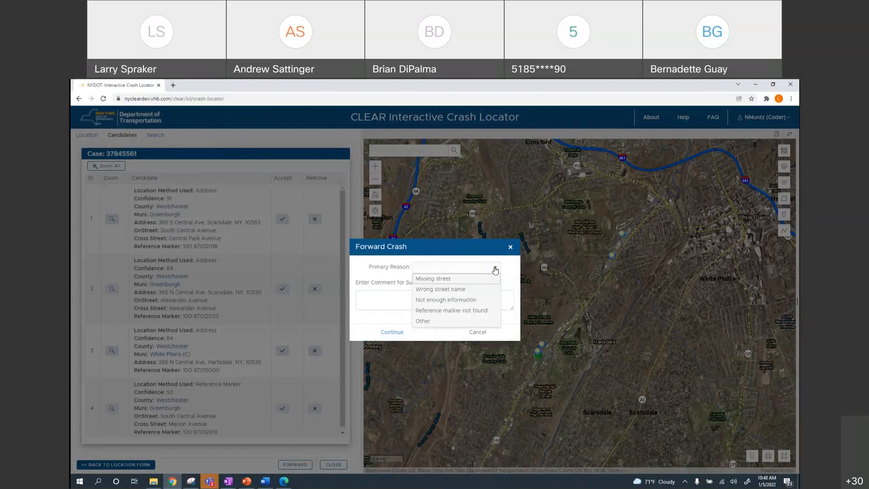
left_click(434, 301)
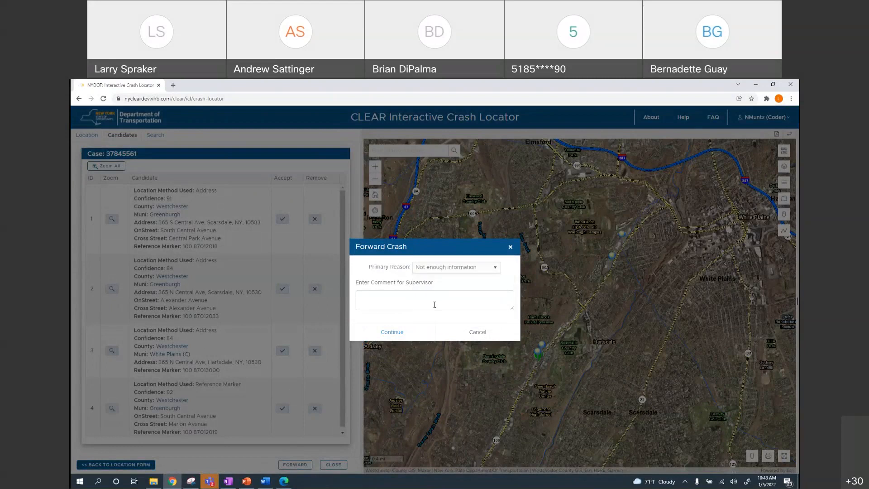
left_click(395, 297)
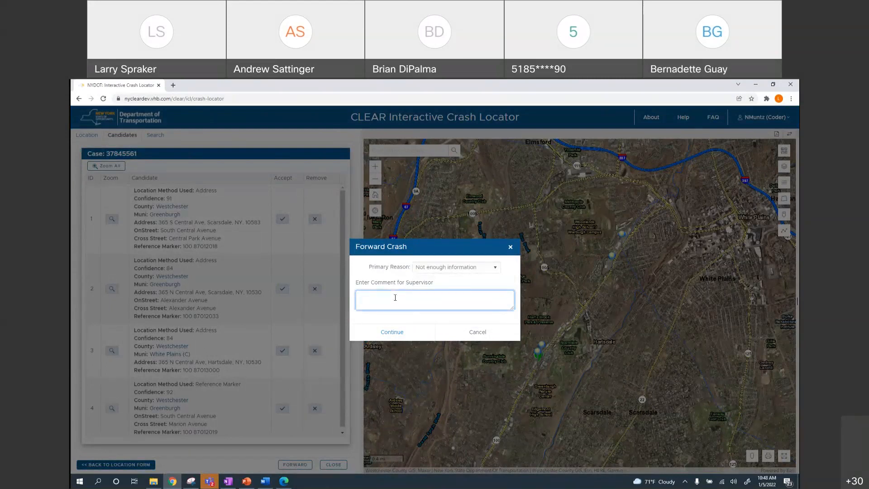
type("Multiple addre")
type("ss candidates a")
type("re found")
type(", many mile")
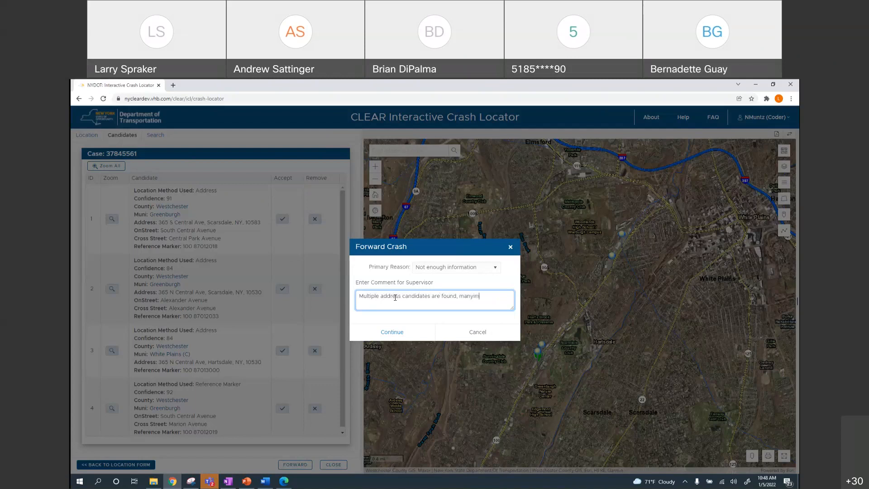
type("s south are several other candidates.")
left_click(404, 338)
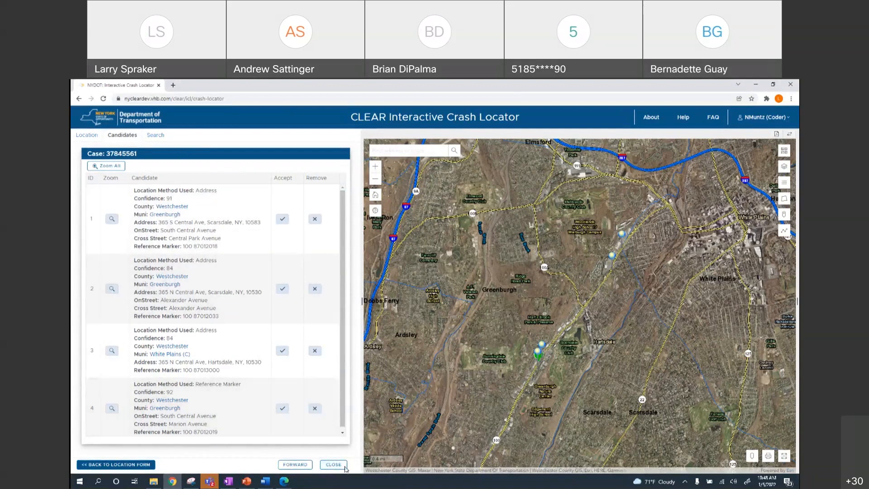
Close case 37845561 despite the loss-of-data warning, then switch to PowerPoint
left_click(338, 466)
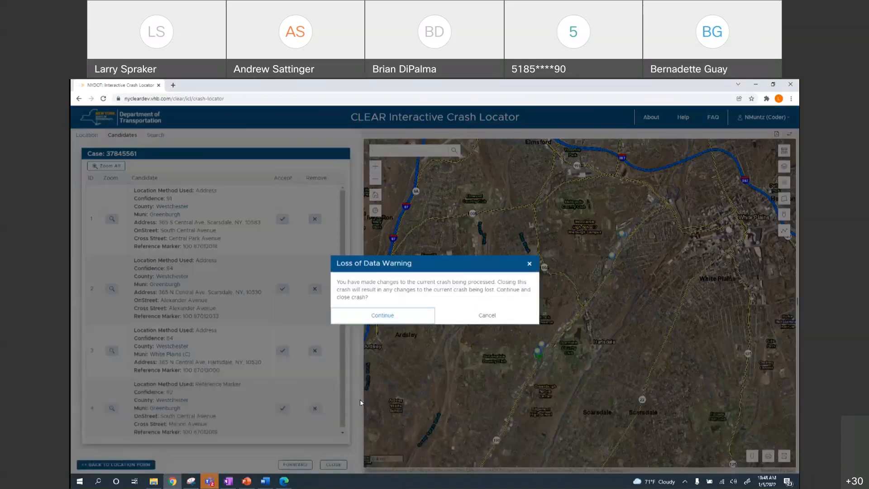
left_click(387, 319)
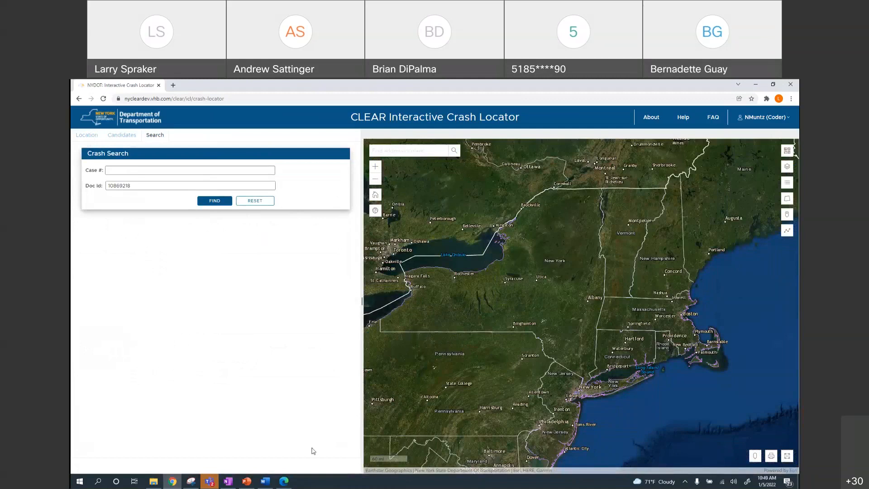
left_click(247, 484)
Scroll the slide thumbnails down to slide 23, 'Processing Cases as Priority Coder'
scroll(145, 371, "down", 4)
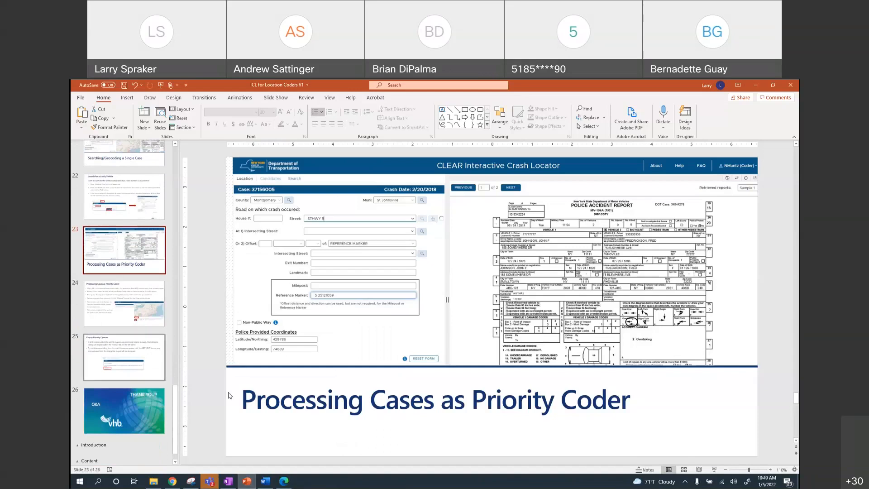